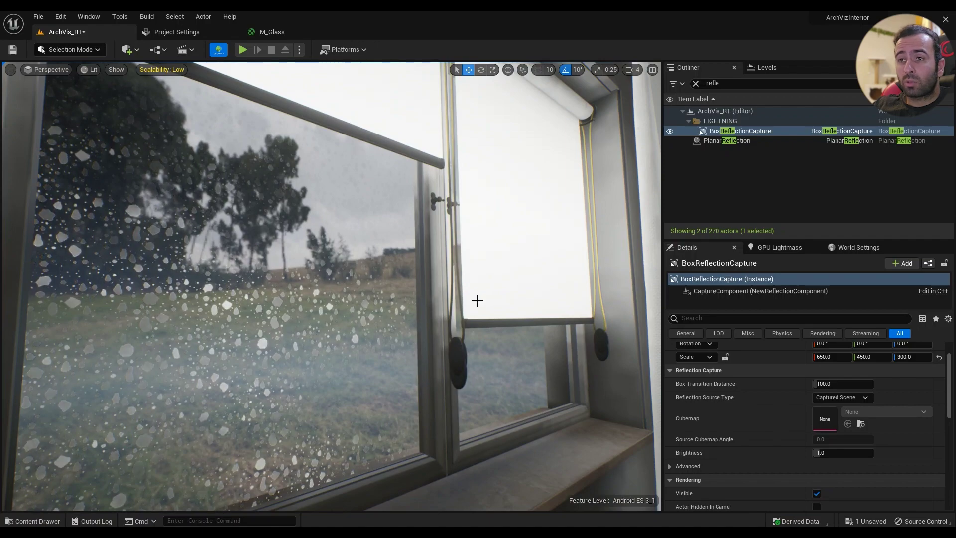
Step: Examine the raindrops on the level's window glass and the overall node graph of the M_Glass material
right_drag(477, 301, 324, 338)
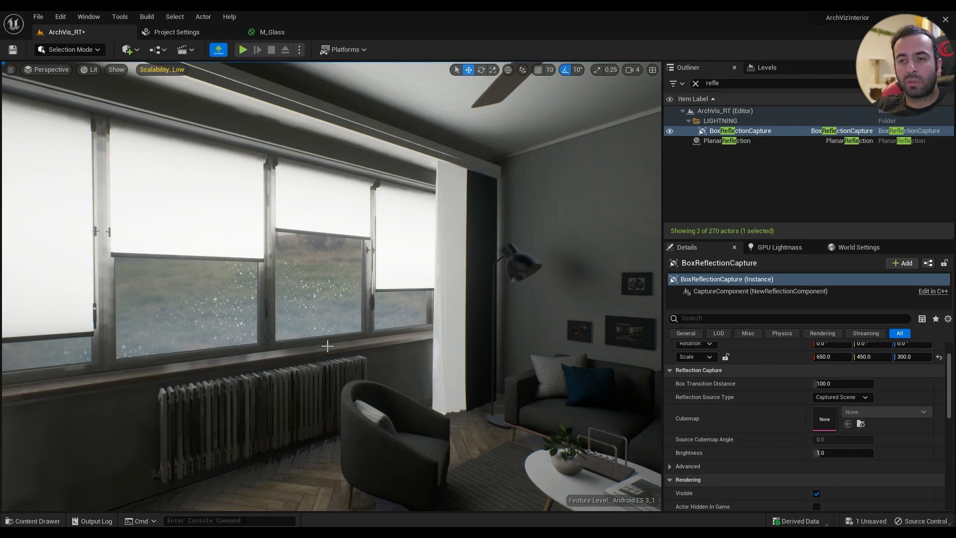
mouse_move(362, 335)
right_down()
mouse_move(371, 339)
mouse_move(362, 335)
right_up()
key(w)
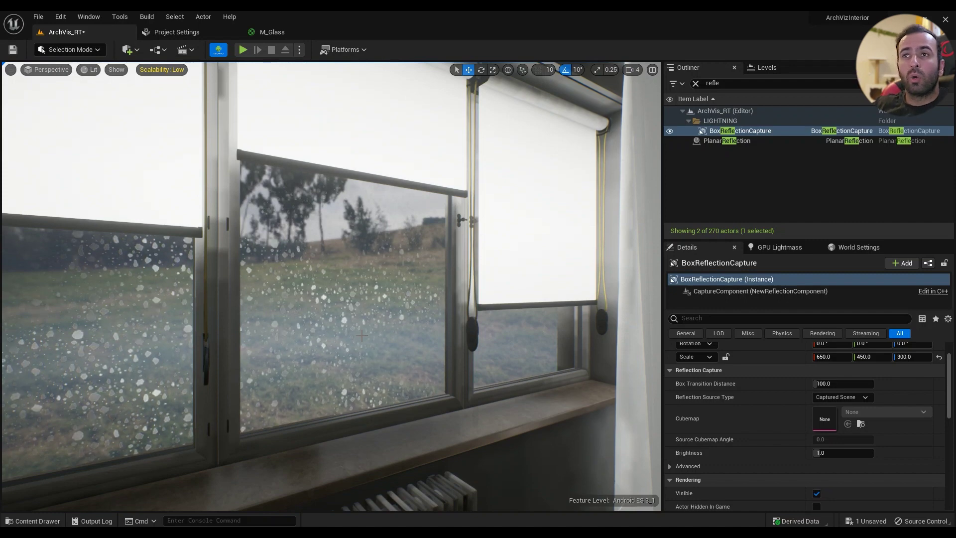
click(269, 31)
scroll(390, 275, down, 8)
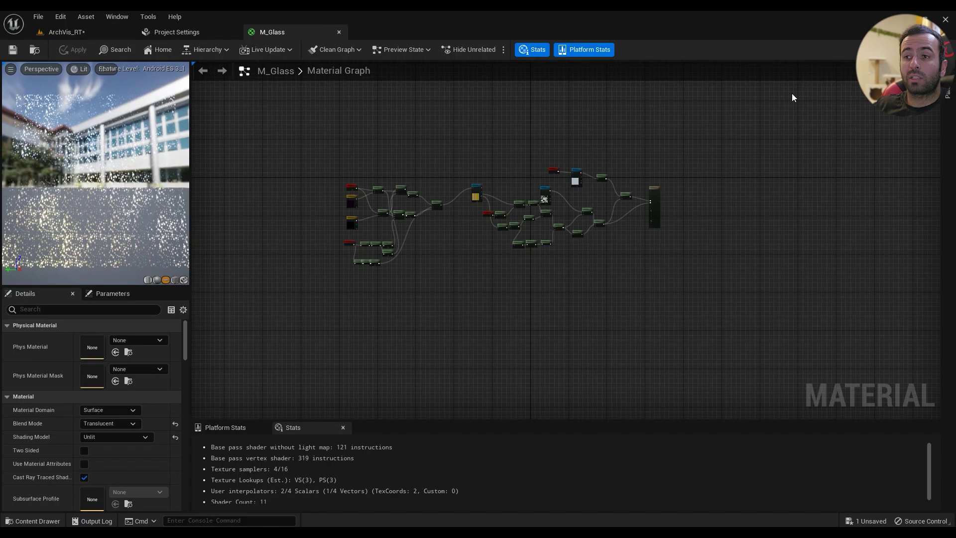
drag(793, 97, 219, 331)
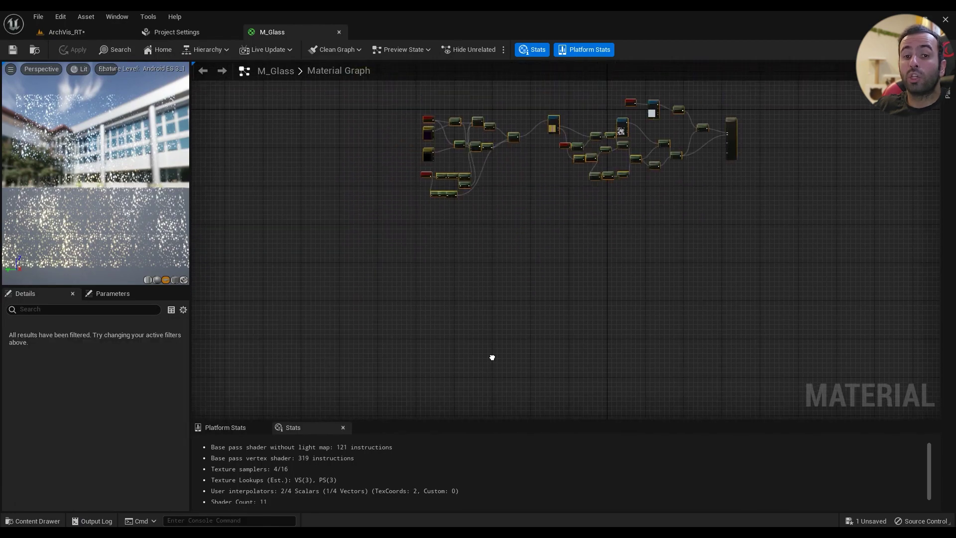
scroll(491, 358, down, 1)
right_drag(521, 309, 498, 337)
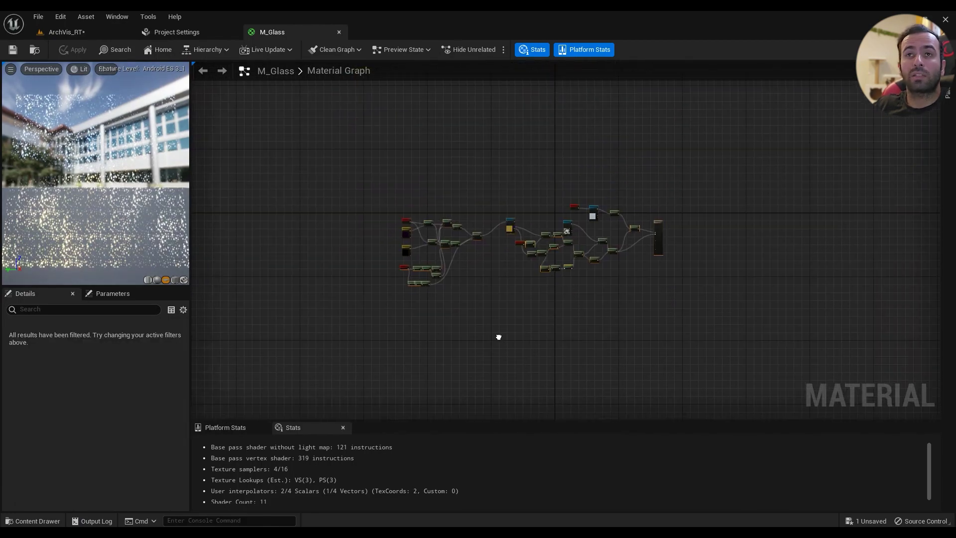
scroll(478, 301, up, 2)
click(478, 301)
Step: Browse to the project's Content/Materials folder and view the options for creating a new asset there
click(72, 32)
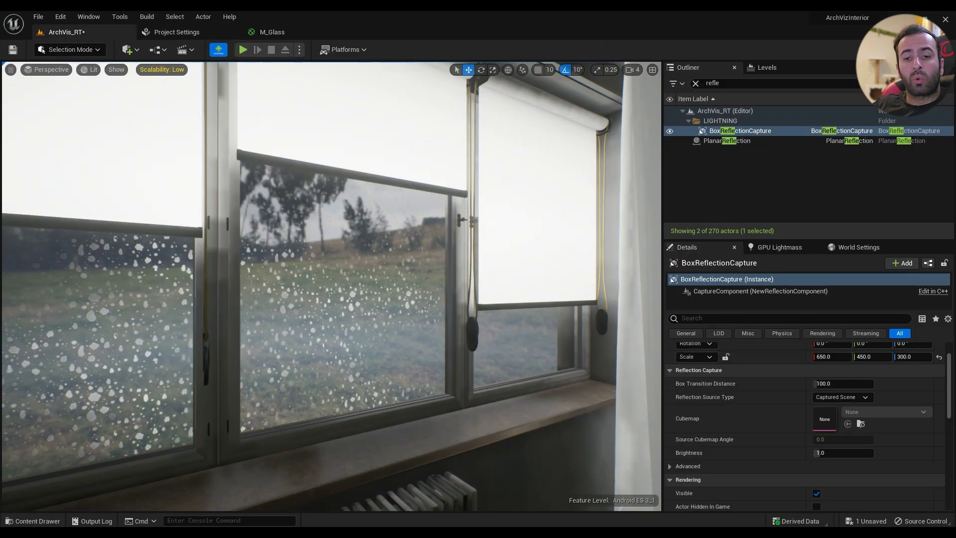
click(30, 521)
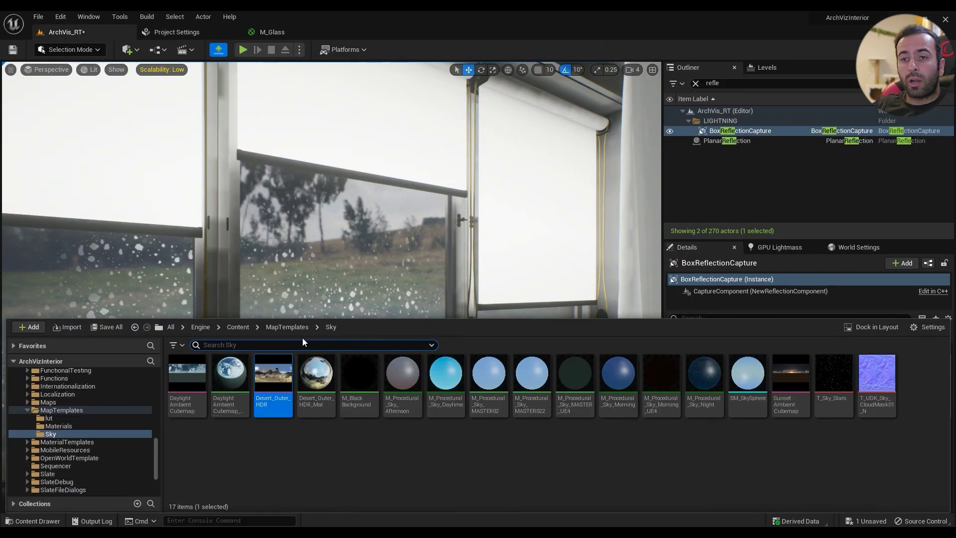
click(238, 327)
click(170, 327)
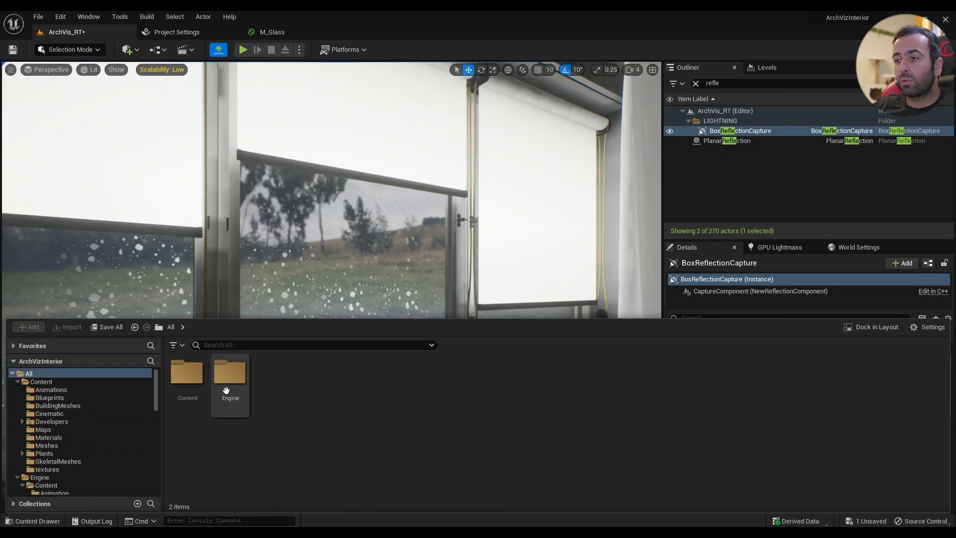
double_click(188, 374)
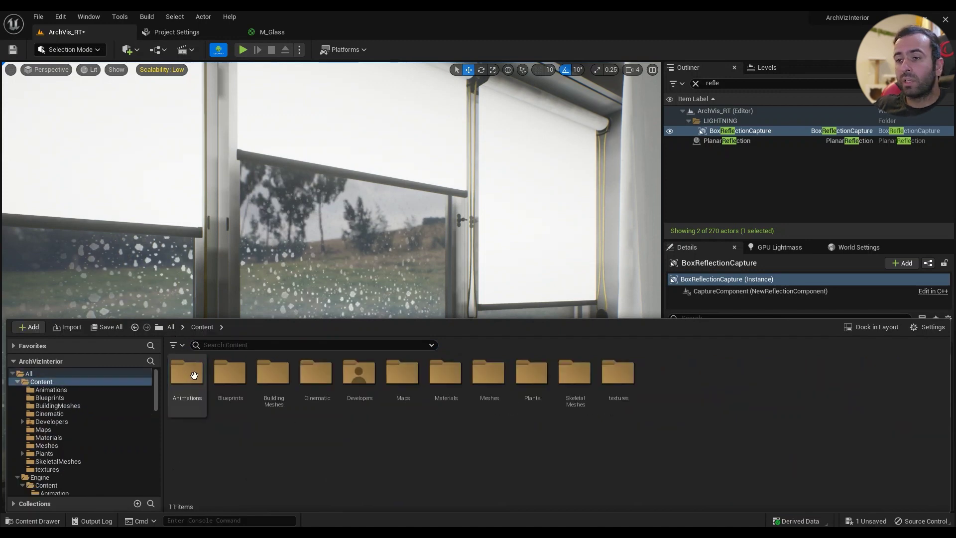
double_click(445, 375)
right_click(169, 404)
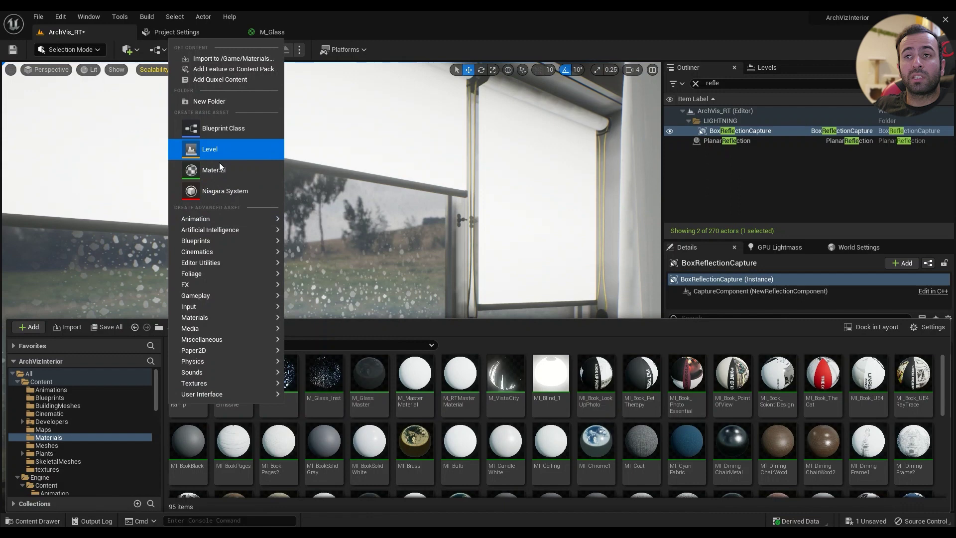
Step: Examine the result node of the M_Glass material and the nodes feeding its Emissive Color and Opacity
click(286, 32)
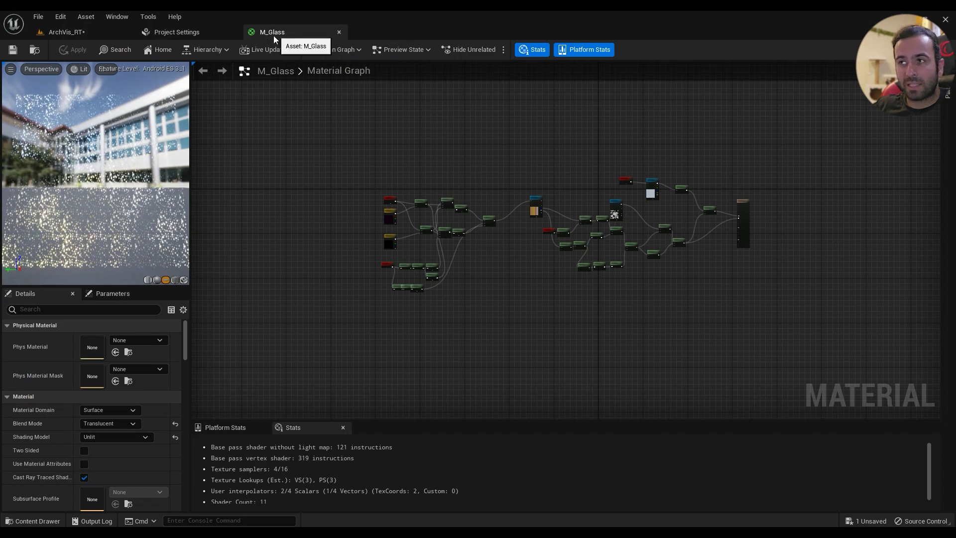
scroll(384, 164, up, 4)
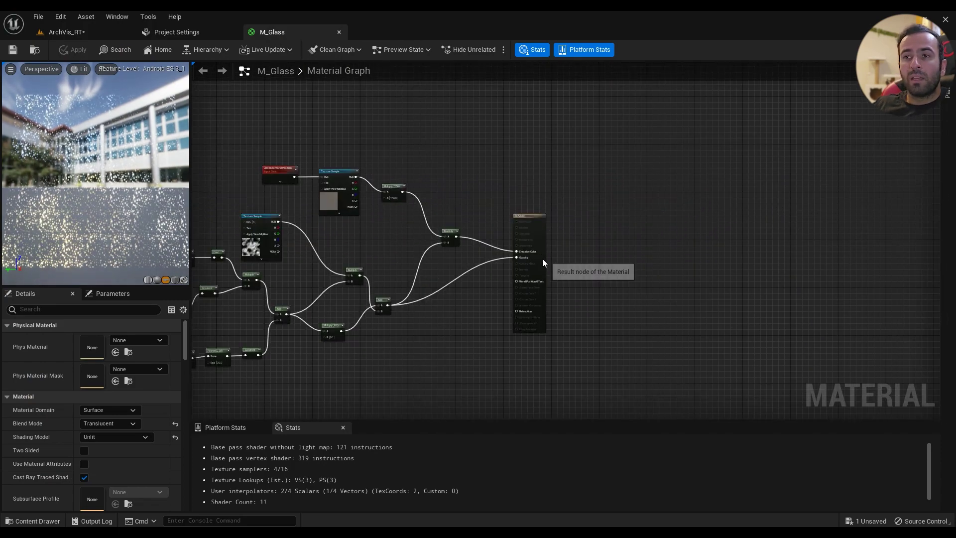
right_drag(629, 169, 754, 153)
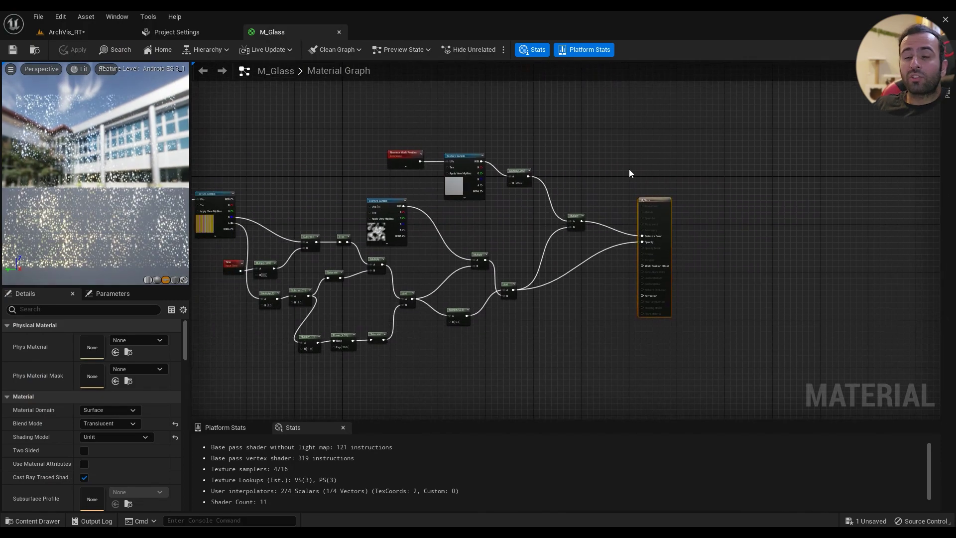
Step: Open the engine's Rendering section in the project settings and check the Mobile Shading option
click(92, 32)
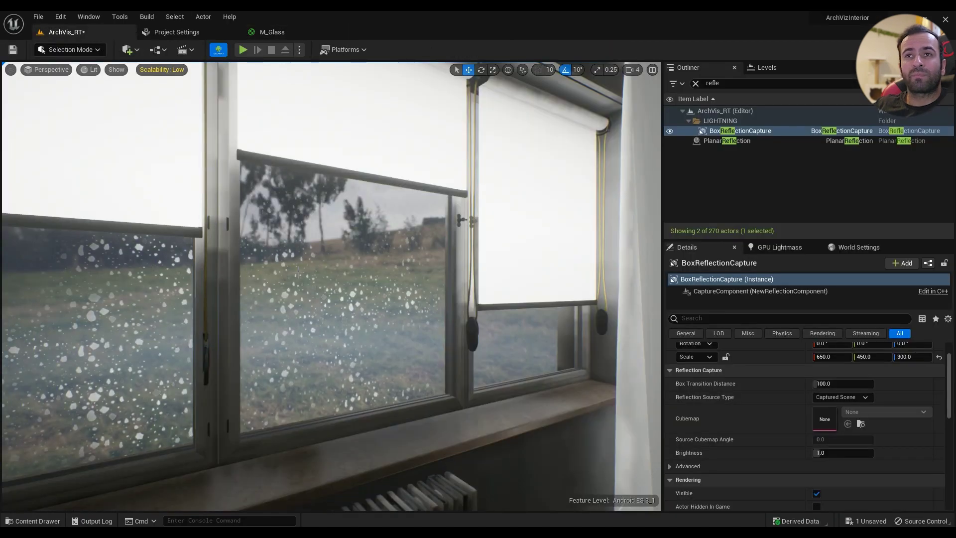
click(177, 33)
scroll(49, 383, down, 3)
scroll(44, 464, down, 3)
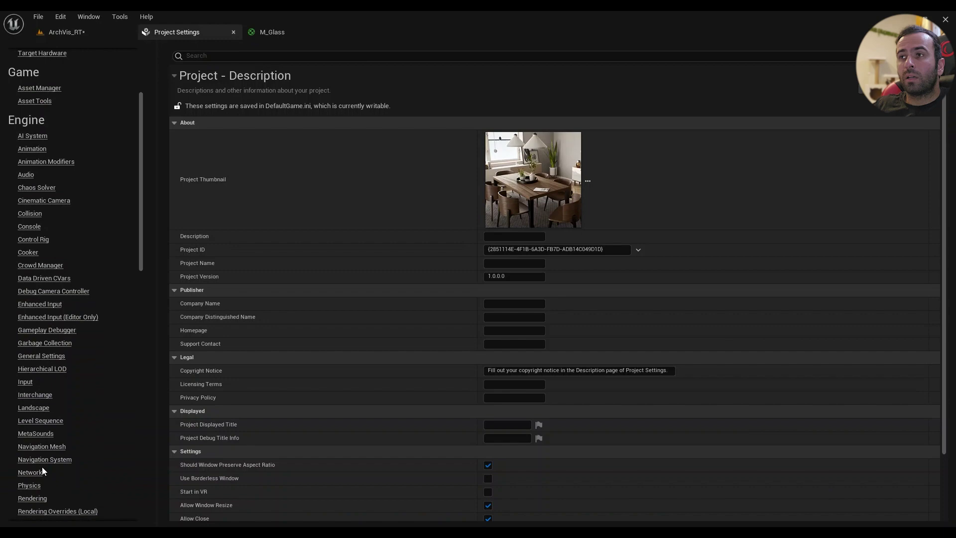
click(33, 497)
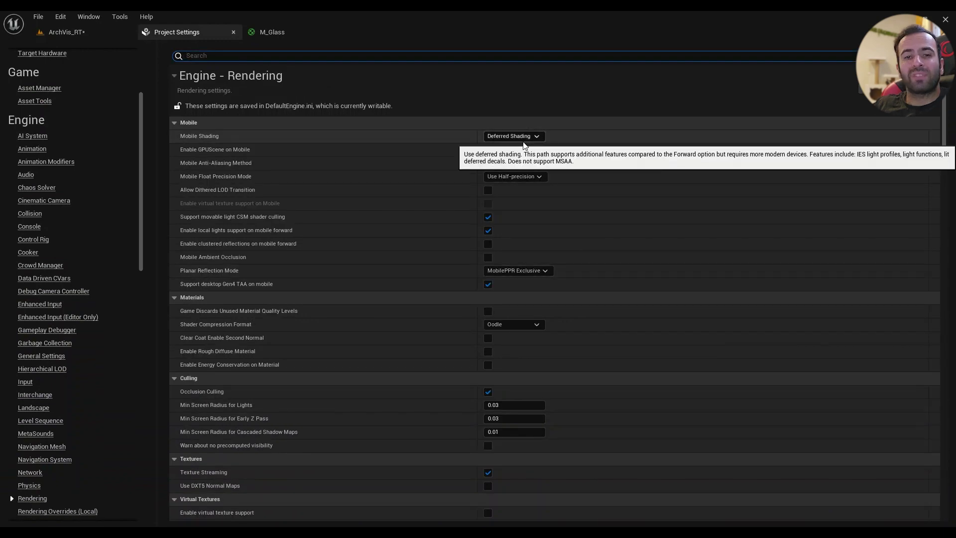
Step: Return to the level and inspect the rainy windows from further back in the room
click(65, 32)
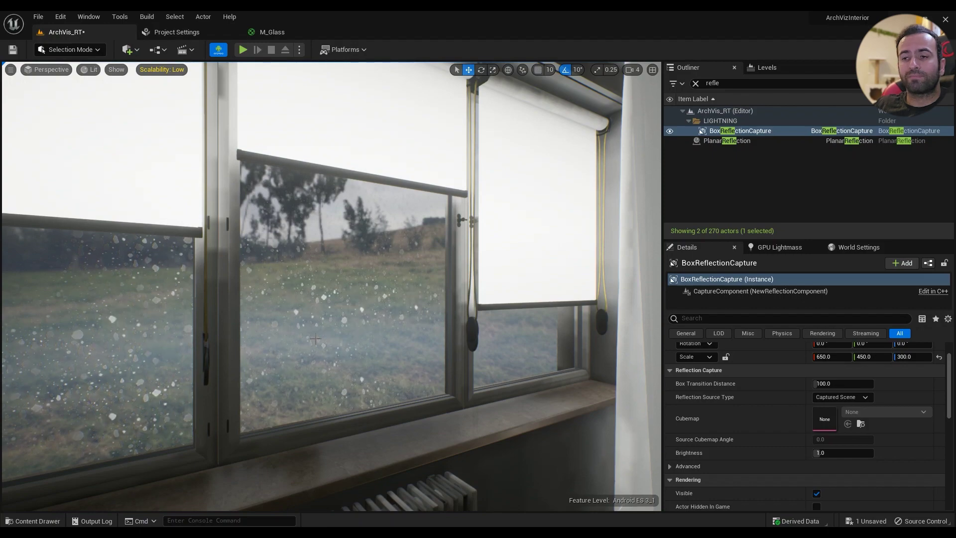
key(s)
right_drag(316, 338, 298, 379)
key(s)
mouse_move(340, 349)
right_down()
mouse_move(294, 342)
mouse_move(345, 348)
right_up()
key(w)
key(d)
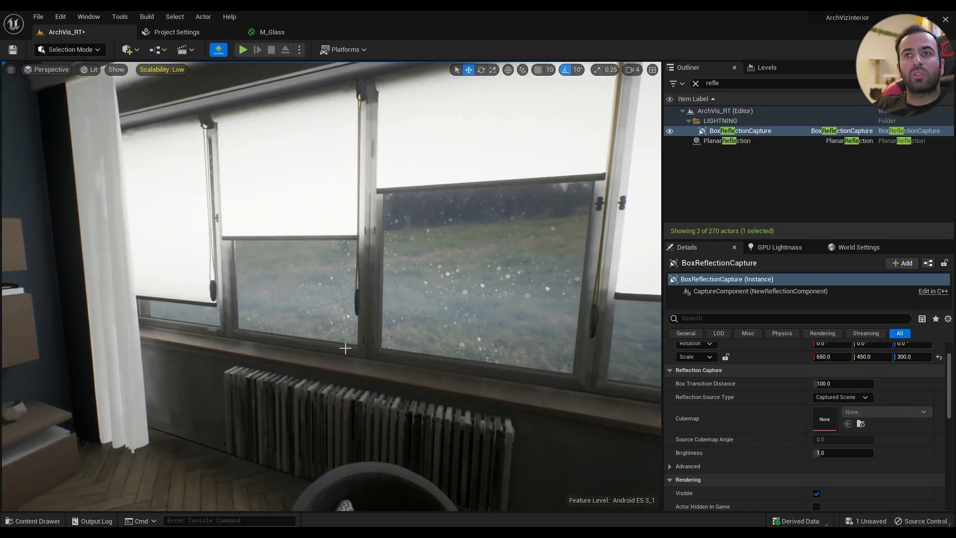
Step: Examine the M_Glass material's node graph and its Blend Mode and Shading Model settings
click(304, 32)
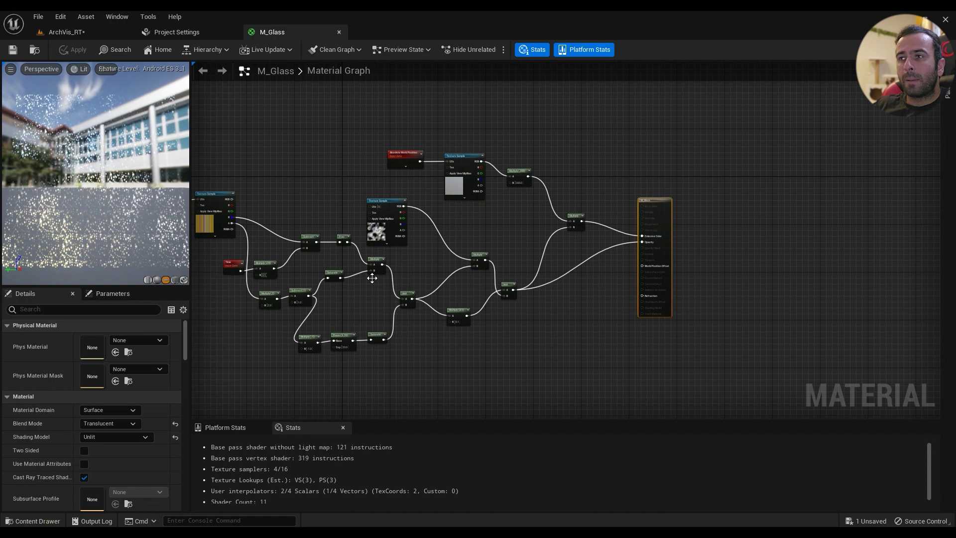
right_drag(280, 248, 524, 298)
scroll(525, 297, down, 3)
scroll(678, 300, up, 5)
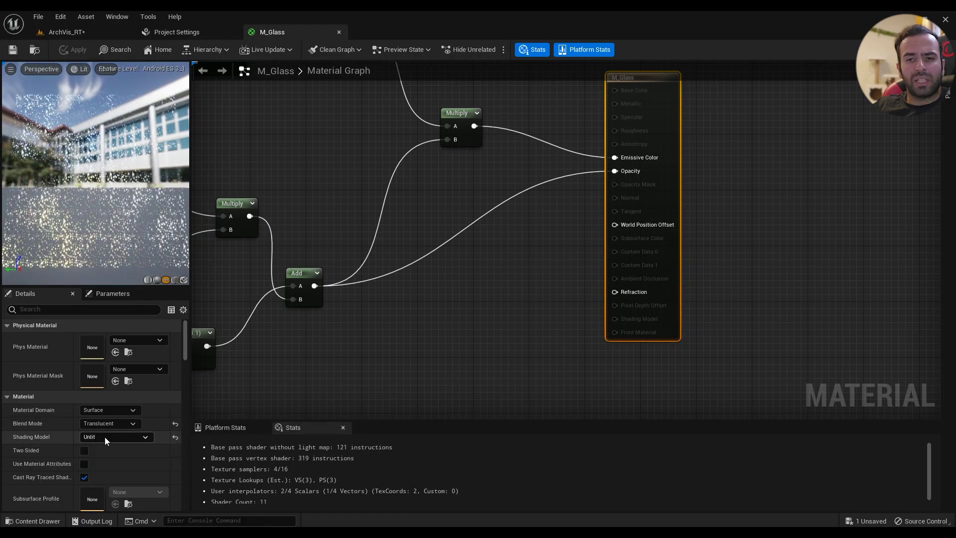
scroll(100, 444, down, 5)
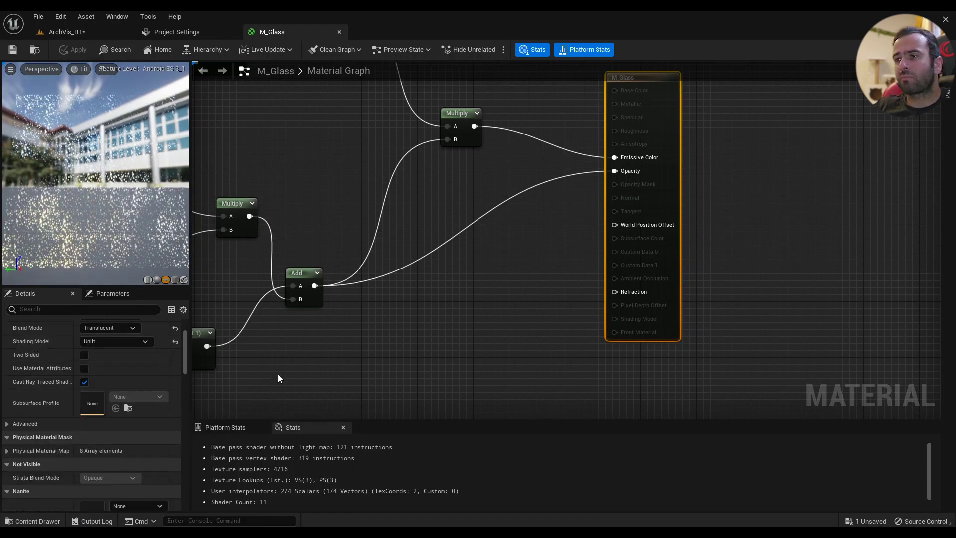
scroll(277, 378, down, 8)
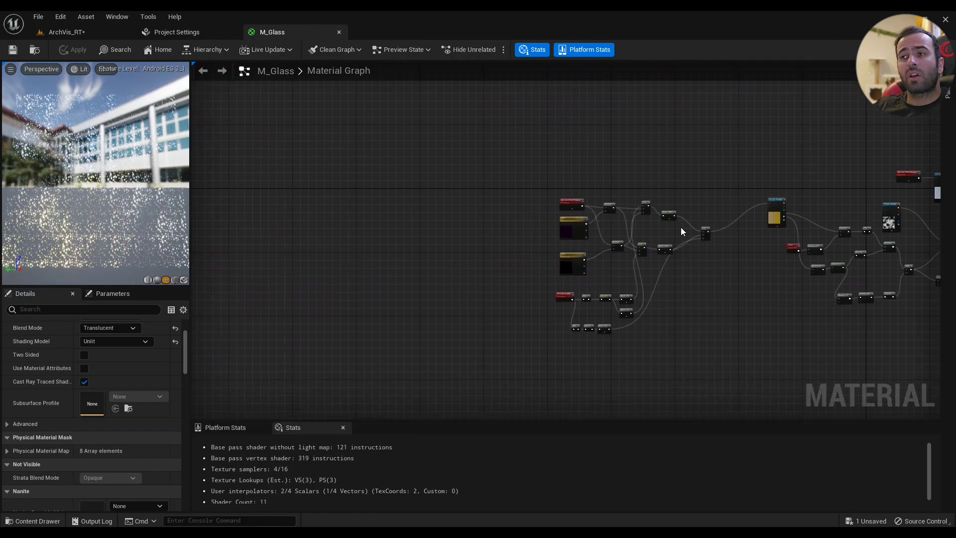
scroll(682, 230, up, 6)
scroll(496, 281, down, 2)
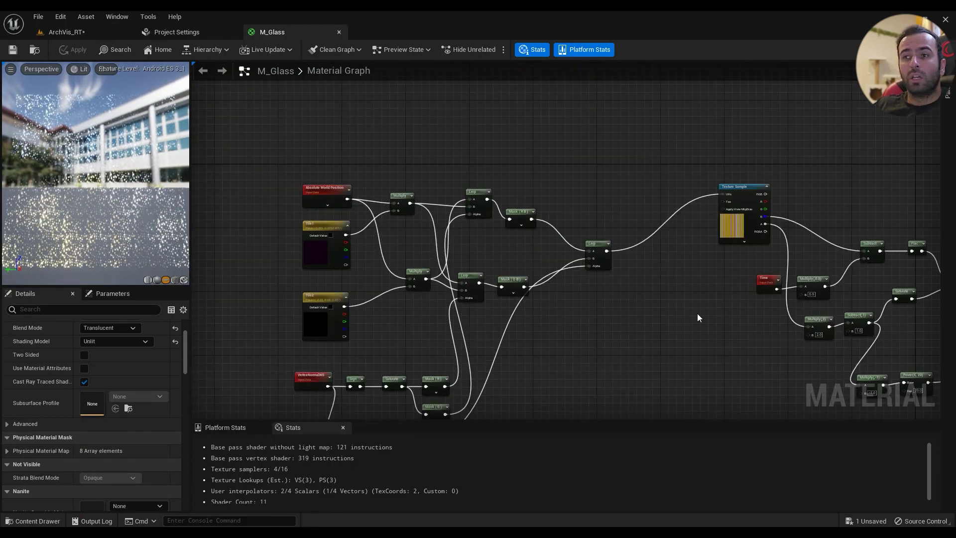
Step: Open the rain_drops texture used by the Texture Sample node in M_Glass
right_drag(697, 312, 556, 166)
click(545, 144)
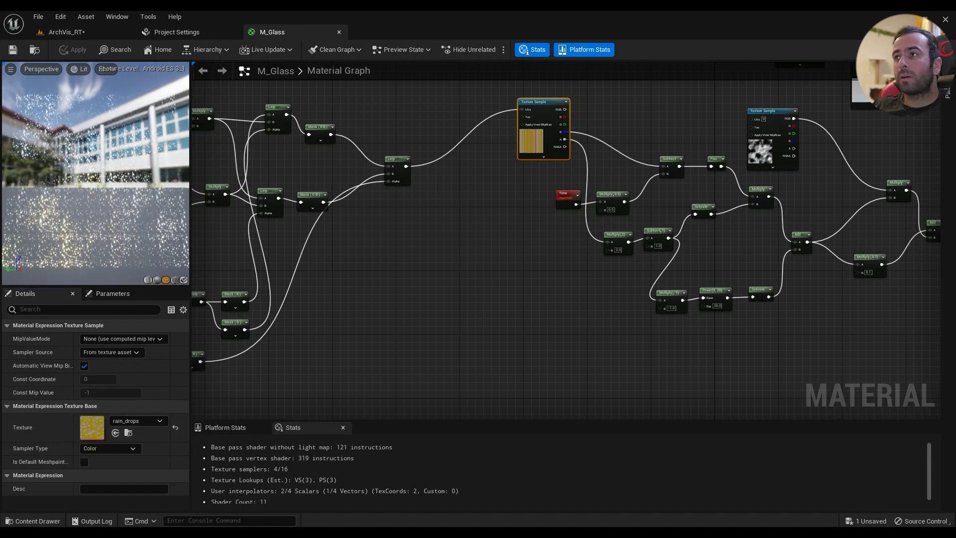
drag(378, 3, 372, 31)
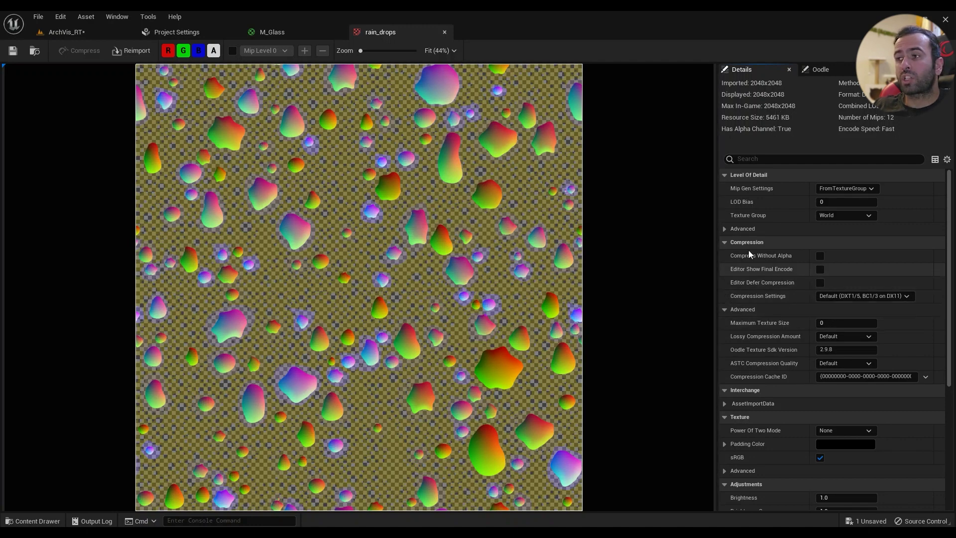
Step: Limit the rain_drops texture's Maximum Texture Size to 512 and save the texture
click(859, 322)
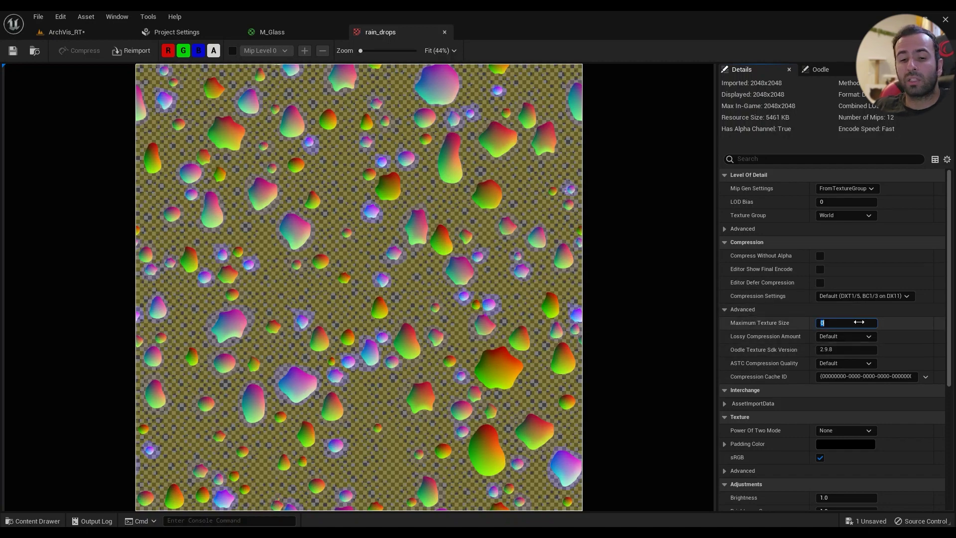
text(512)
key(Return)
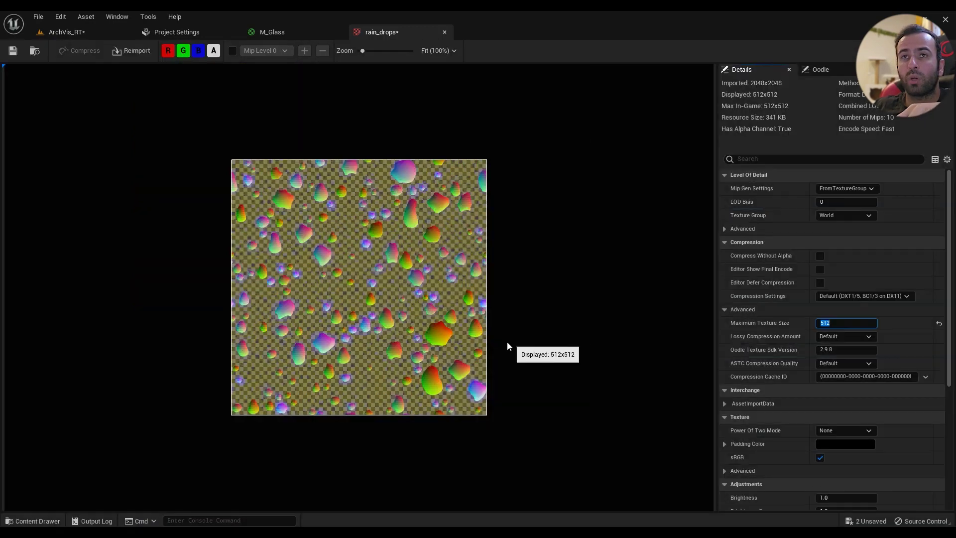
scroll(345, 315, up, 4)
click(13, 50)
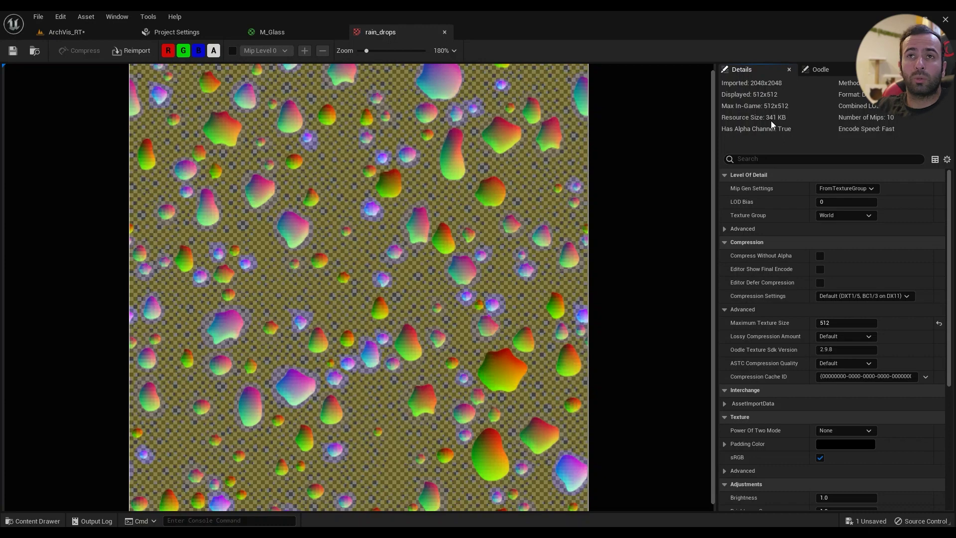
Step: Check the raindrops on the level's window glass up close, and close the rain_drops texture
click(65, 32)
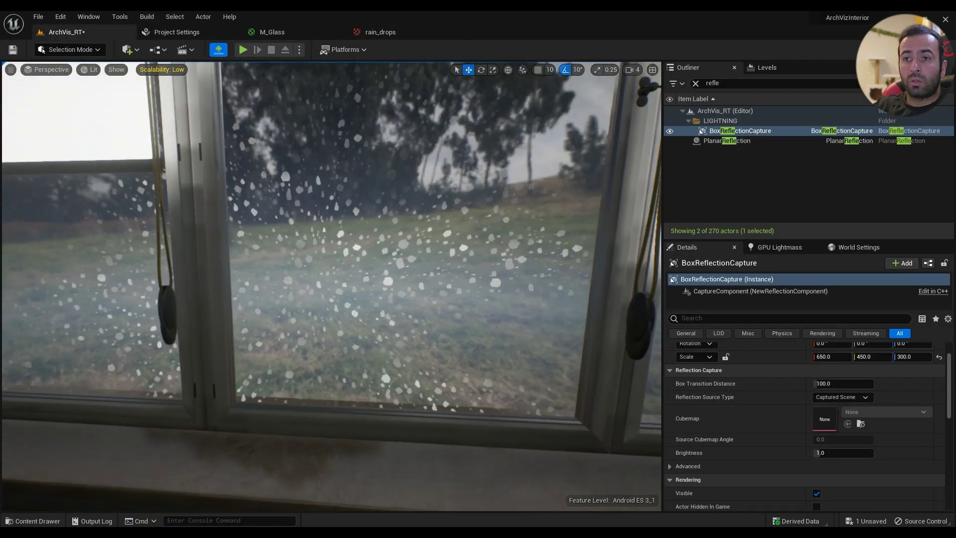
right_drag(404, 142, 465, 110)
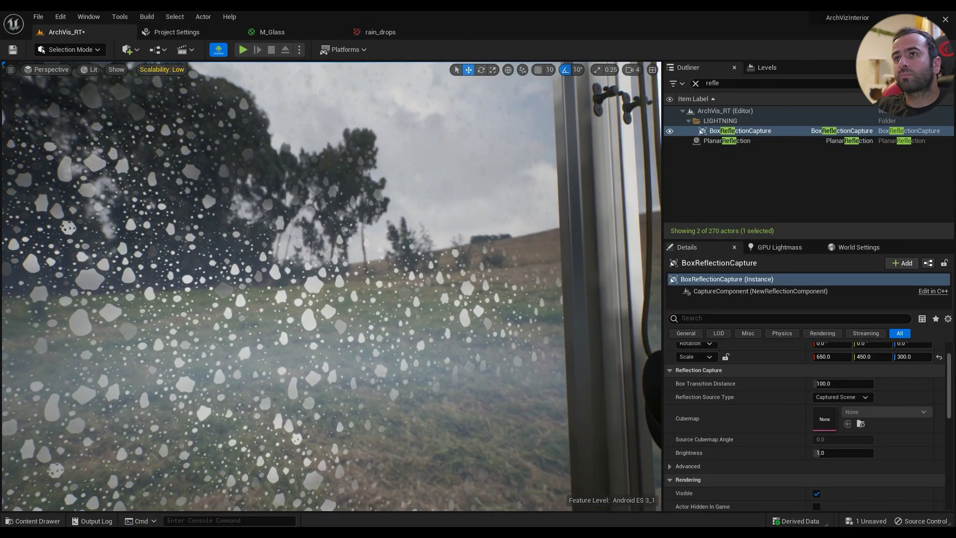
click(380, 32)
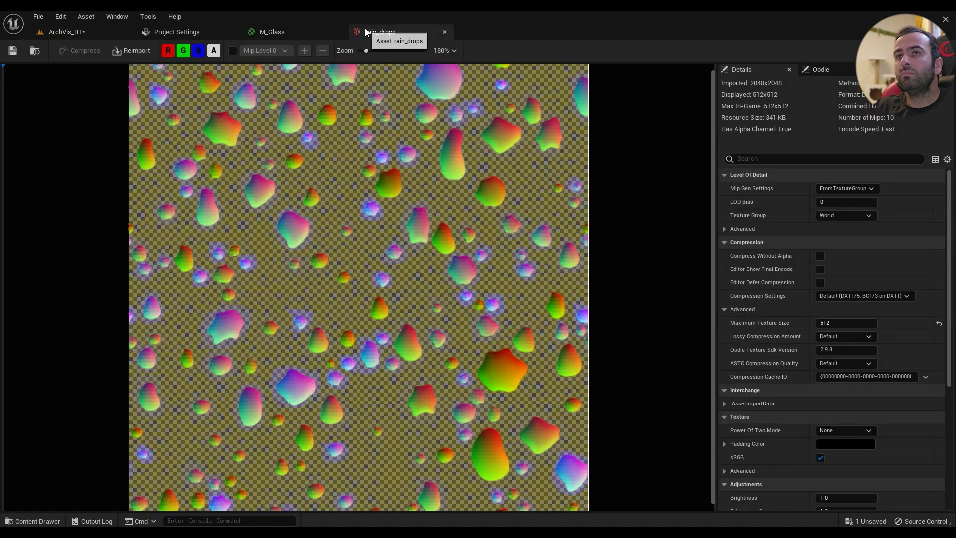
click(446, 32)
Step: Add a second Absolute World Position node to the M_Glass graph and place it well above the existing one
right_drag(357, 277, 708, 302)
right_drag(821, 207, 588, 225)
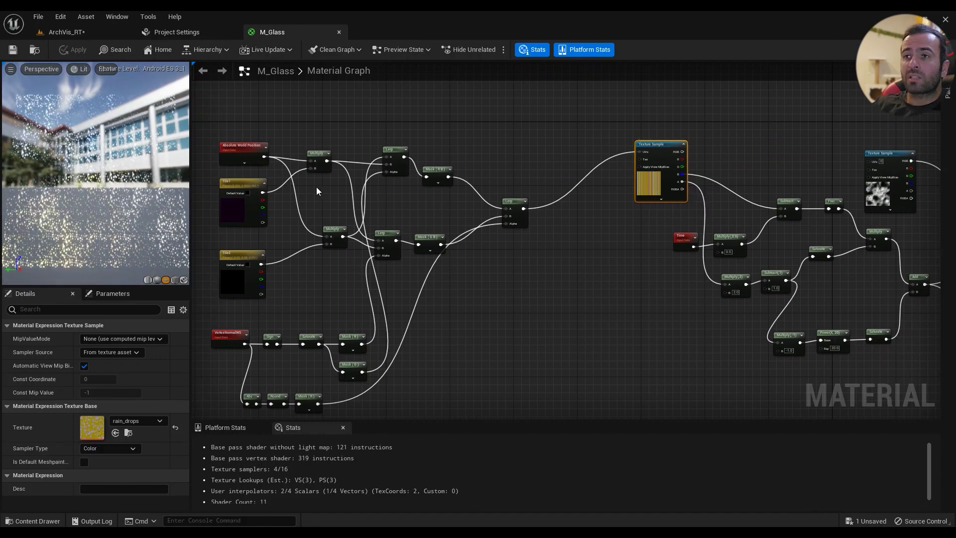
right_drag(316, 191, 461, 236)
scroll(369, 135, up, 4)
right_click(360, 117)
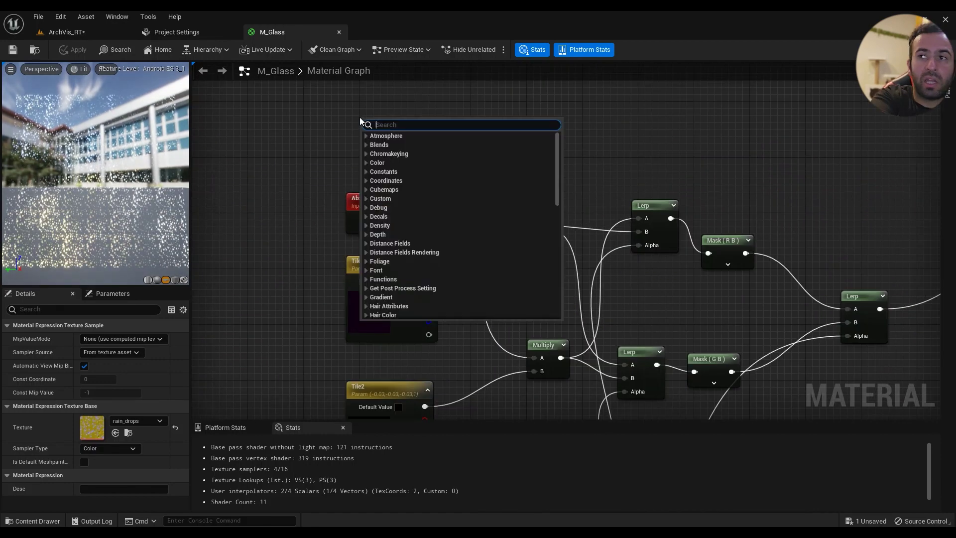
text(world)
key(Return)
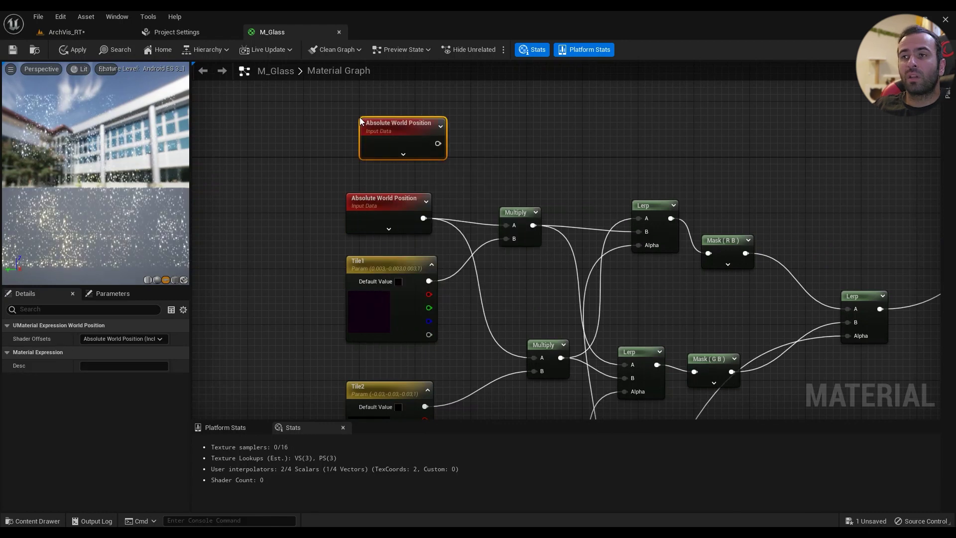
right_drag(500, 138, 418, 222)
drag(334, 220, 334, 128)
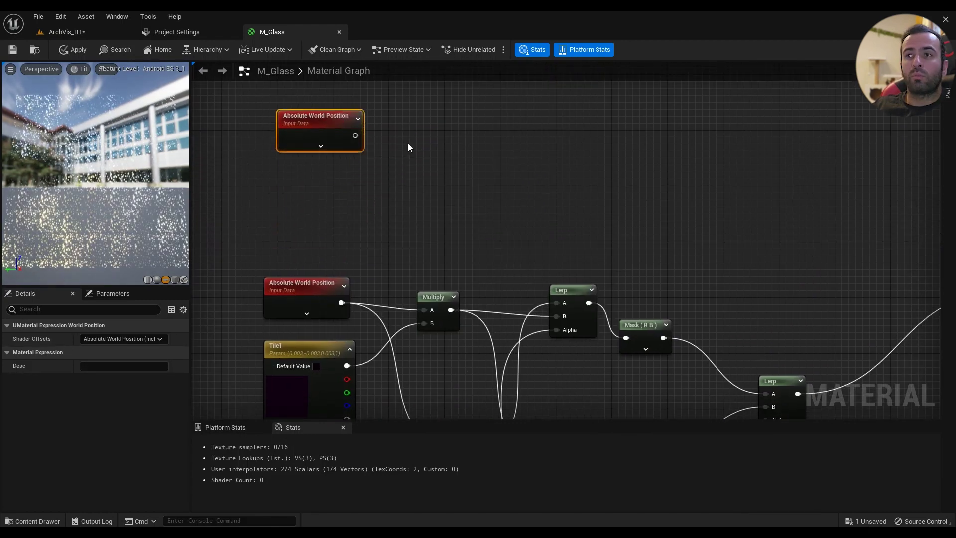
Step: Place a Multiply node beside the upper, unconnected Absolute World Position node and delete both nodes
right_drag(390, 157, 372, 169)
key(m)
click(398, 147)
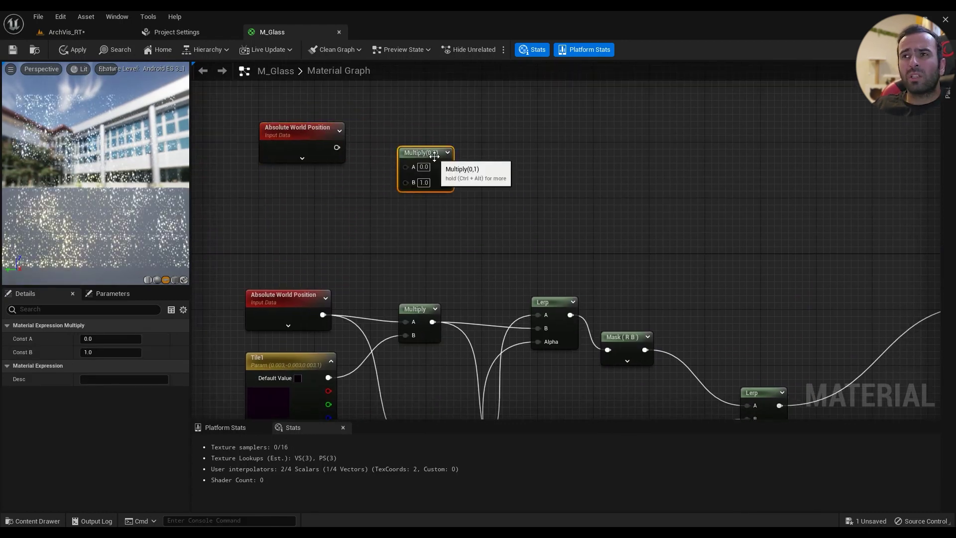
drag(433, 158, 412, 141)
drag(480, 119, 299, 169)
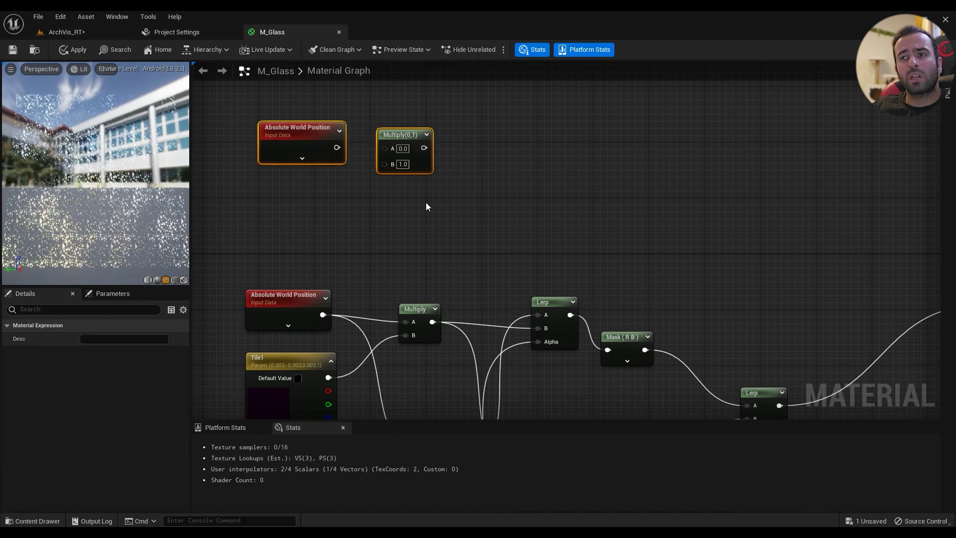
key(Delete)
Step: Place a trial Multiply node between the two existing Multiply nodes and the Lerps, and delete it
scroll(409, 175, down, 3)
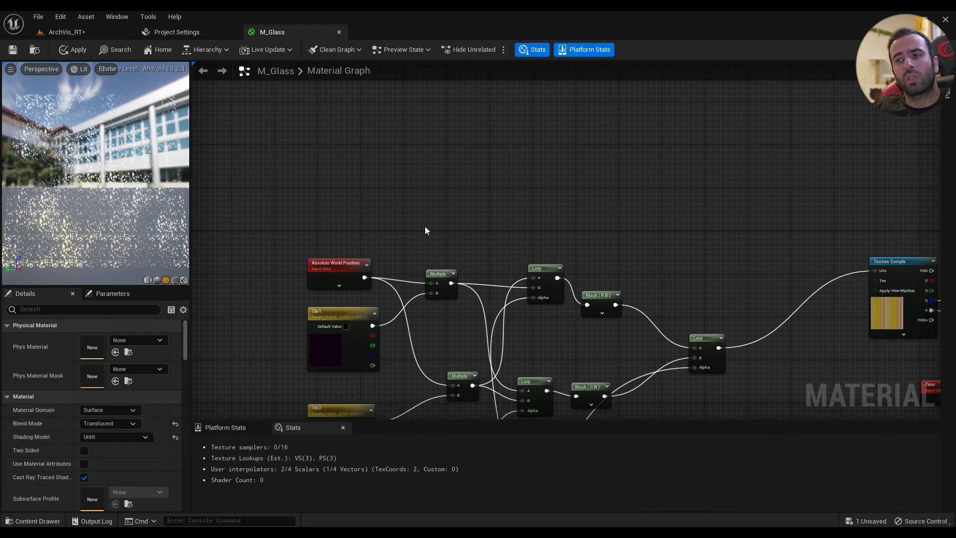
right_drag(422, 220, 435, 101)
right_drag(410, 142, 404, 103)
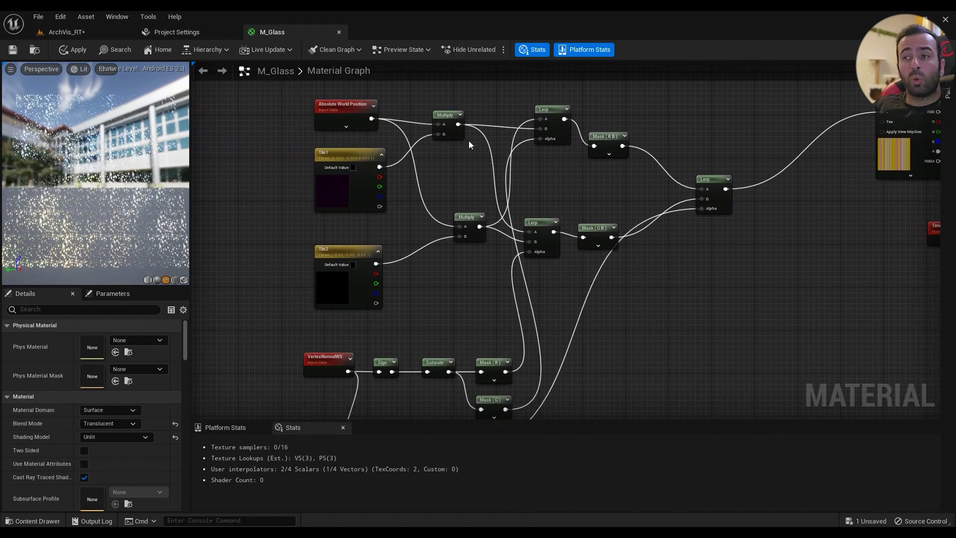
click(446, 166)
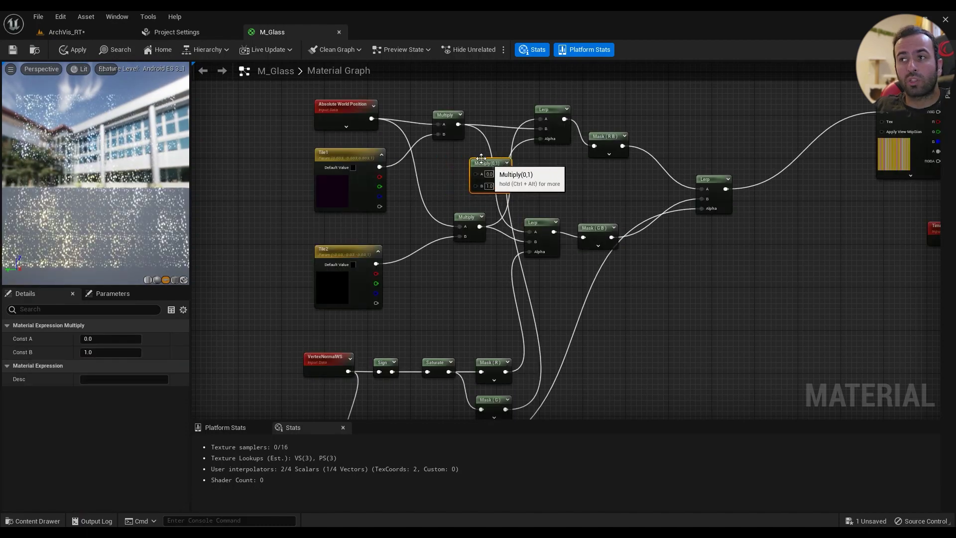
drag(372, 119, 461, 171)
key(Delete)
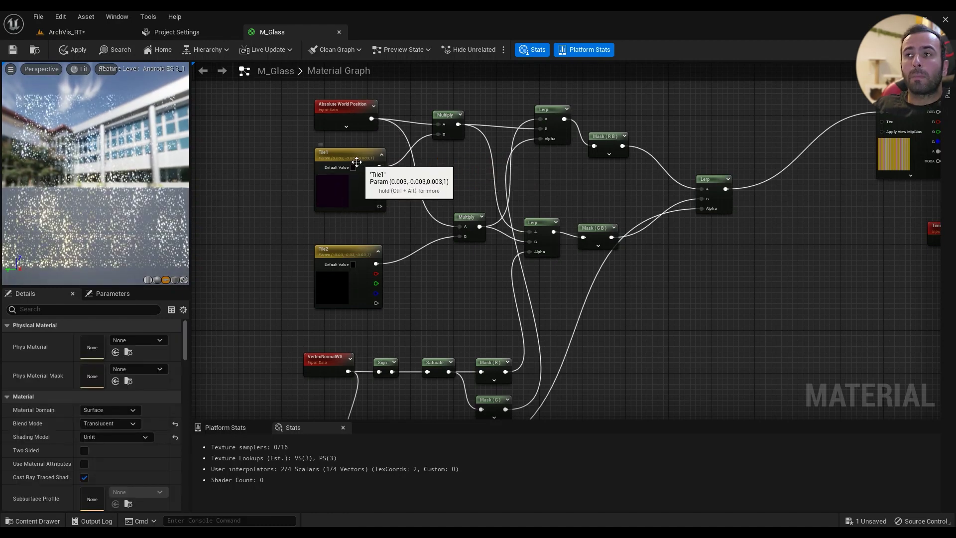
Step: Add a Constant4Vector beside the Tile1 node, convert it to a parameter, and delete it
right_drag(440, 137, 431, 182)
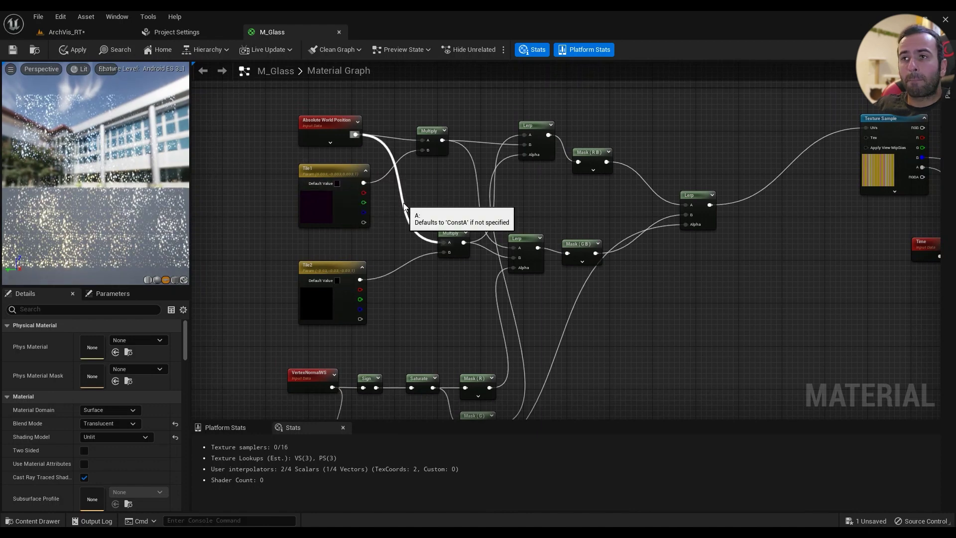
click(388, 188)
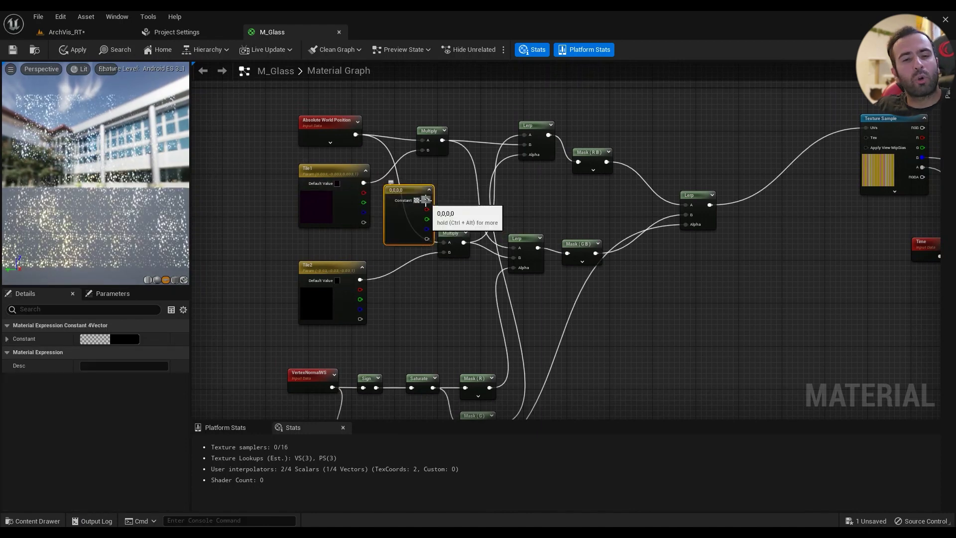
right_click(400, 189)
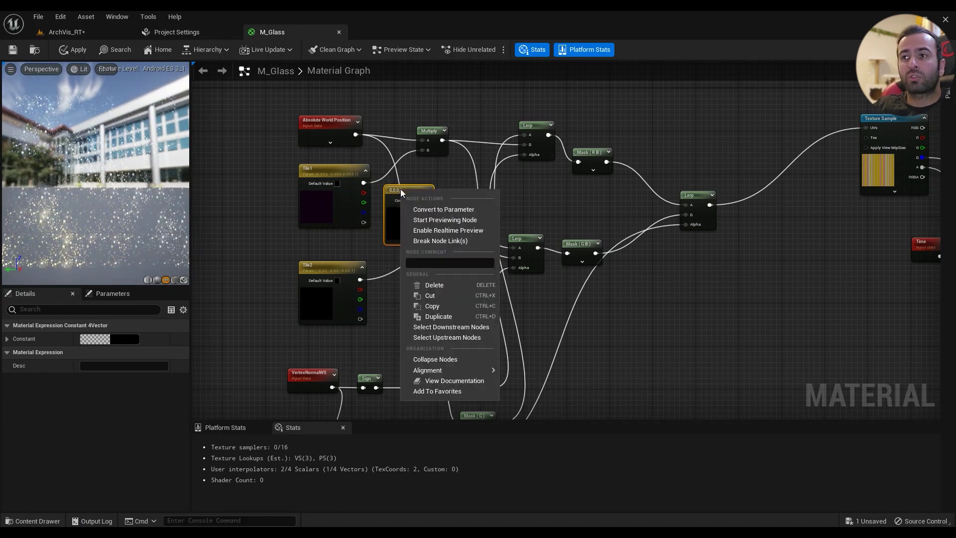
click(463, 209)
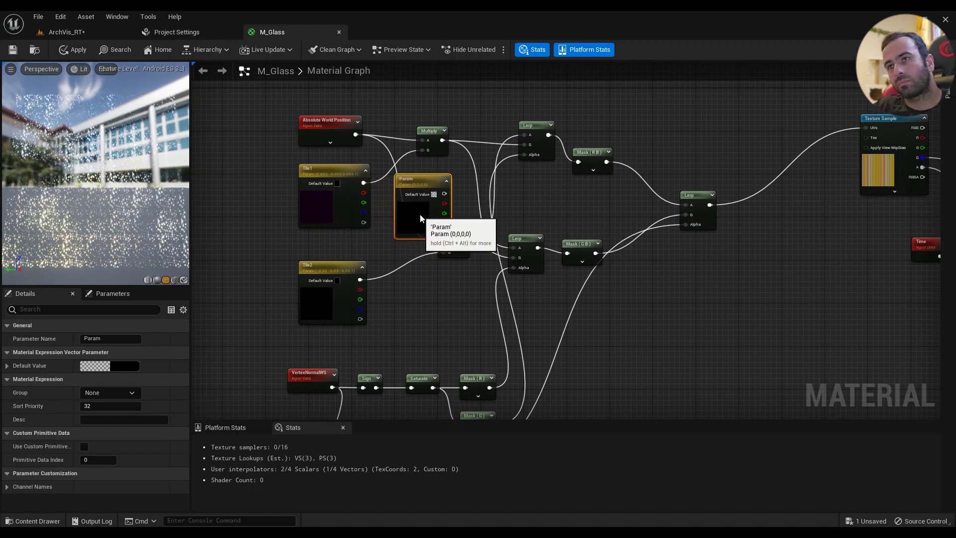
key(Delete)
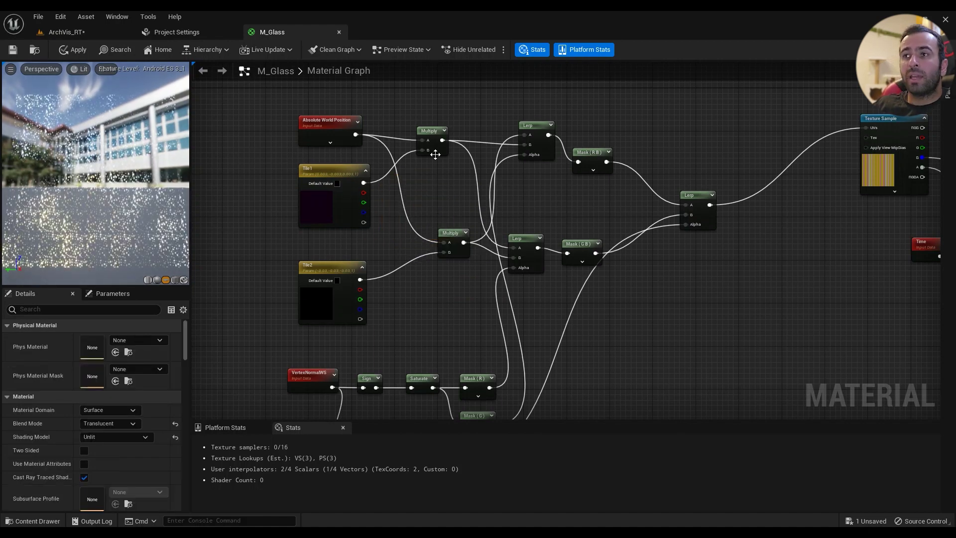
Step: Place a trial Lerp node between the two Multiply nodes and delete it
right_drag(463, 191, 433, 211)
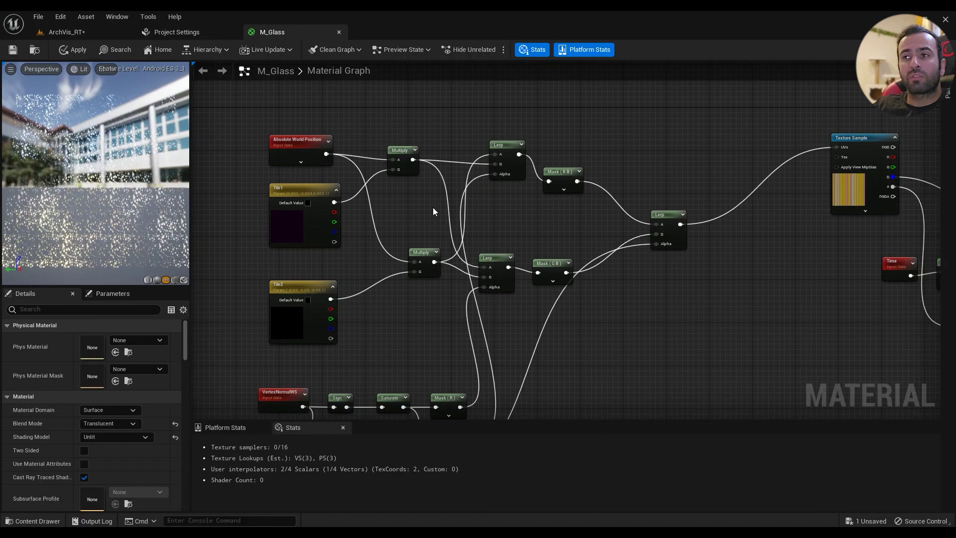
click(401, 191)
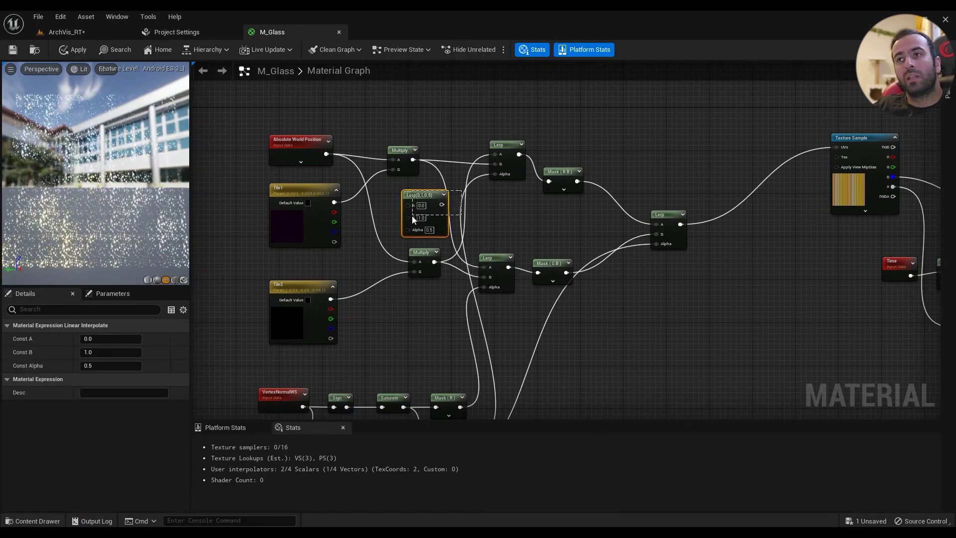
key(Delete)
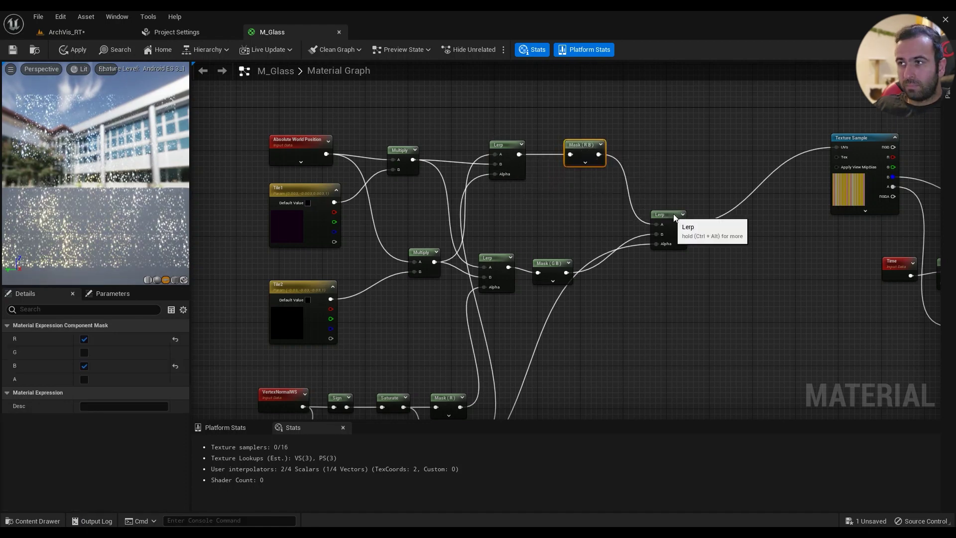
Step: Space out the Lerp and Mask nodes between the Multiply nodes and the Texture Sample so their wires are easier to read
drag(675, 218, 766, 244)
drag(566, 232, 561, 254)
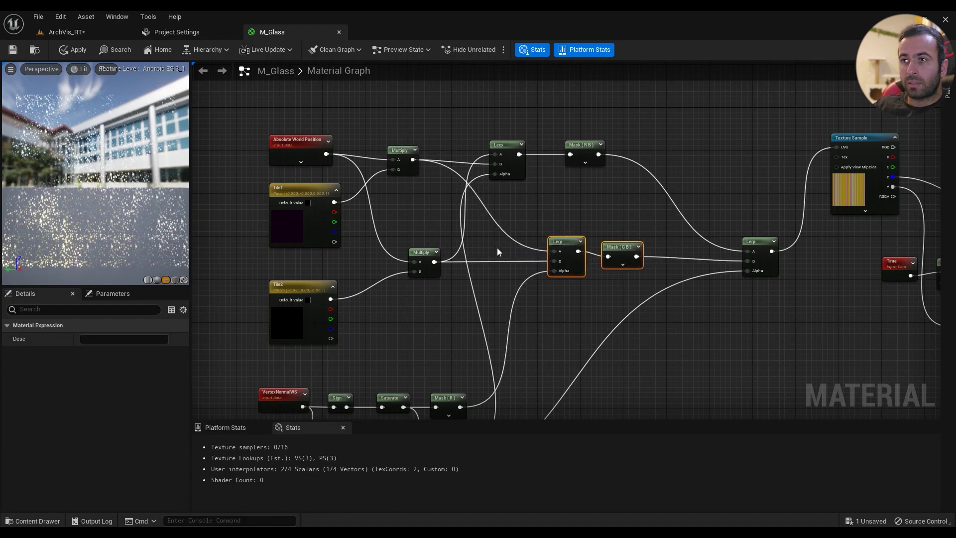
drag(505, 158, 534, 159)
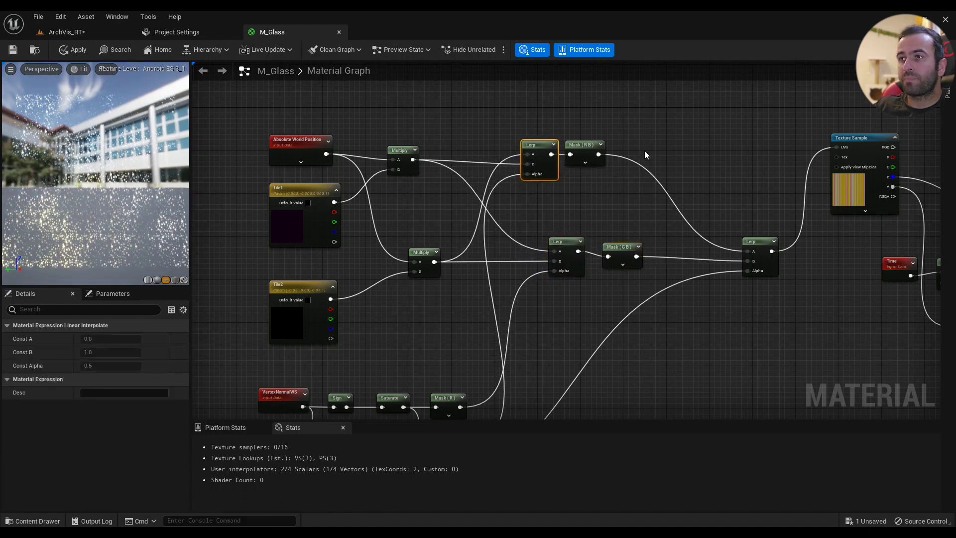
drag(589, 146, 632, 146)
Step: Search for mask nodes from the upper Lerp's output and check the channels enabled on the Mask (R B) node
right_drag(591, 142, 496, 181)
drag(456, 193, 480, 237)
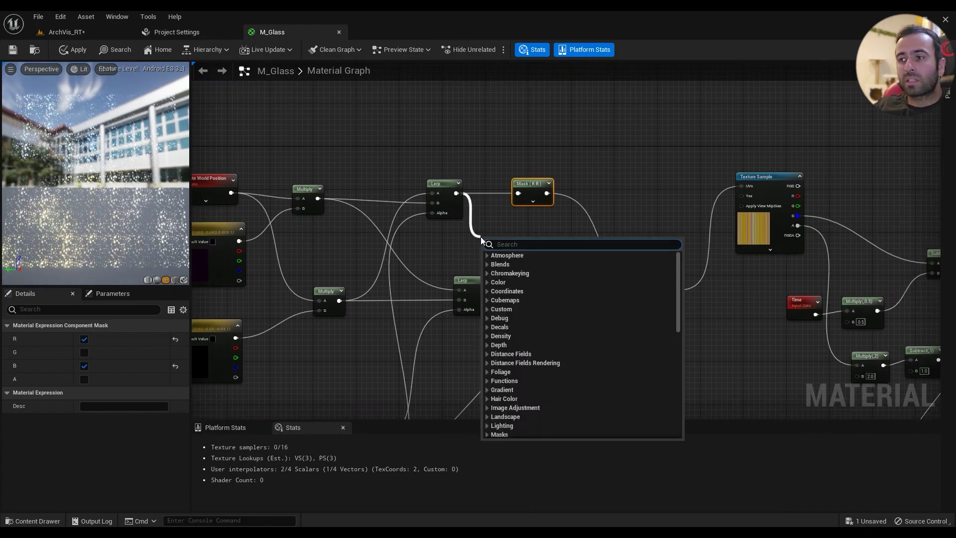
text(mask)
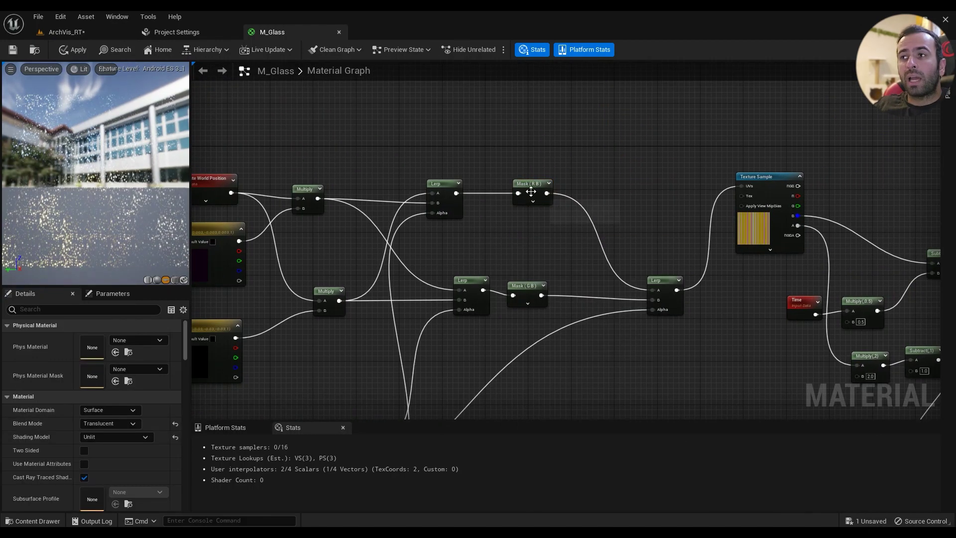
click(530, 192)
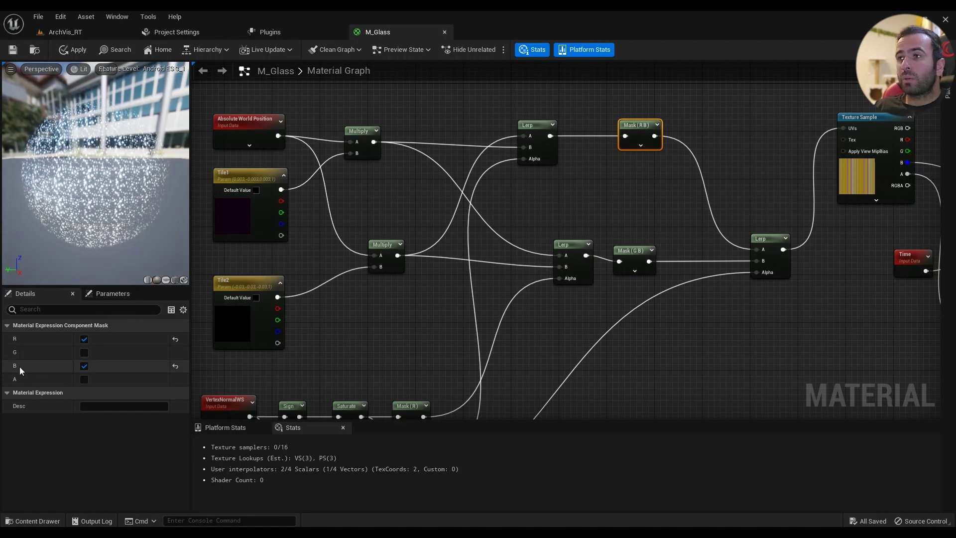
Step: Paste a copy of the Tile1 parameter node into the empty graph space beside the original and delete the copy
right_drag(534, 201, 753, 174)
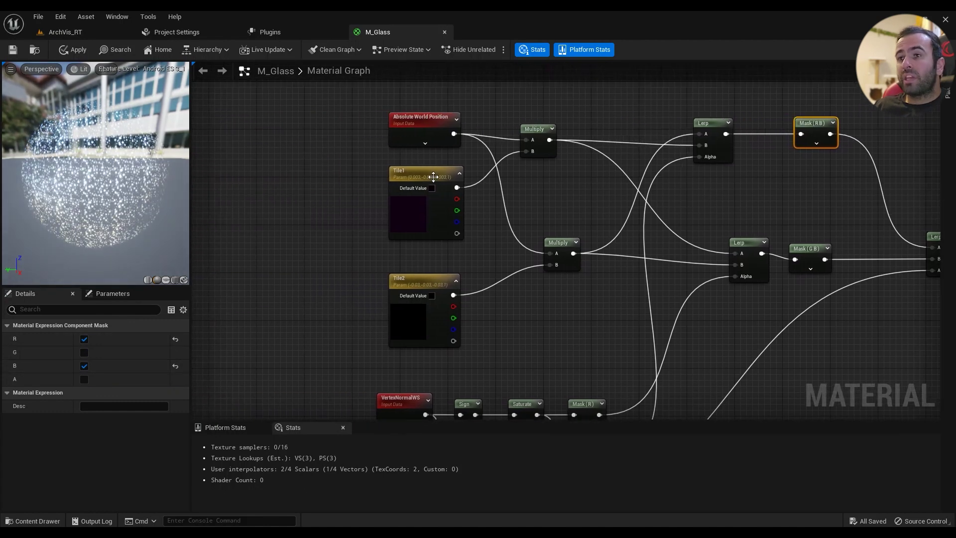
right_drag(529, 219, 467, 192)
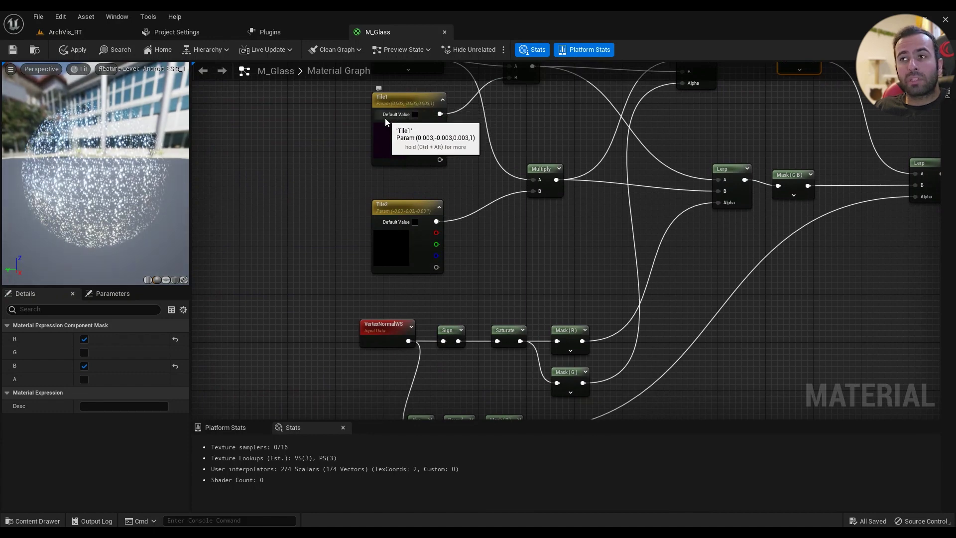
right_drag(243, 120, 314, 180)
click(473, 170)
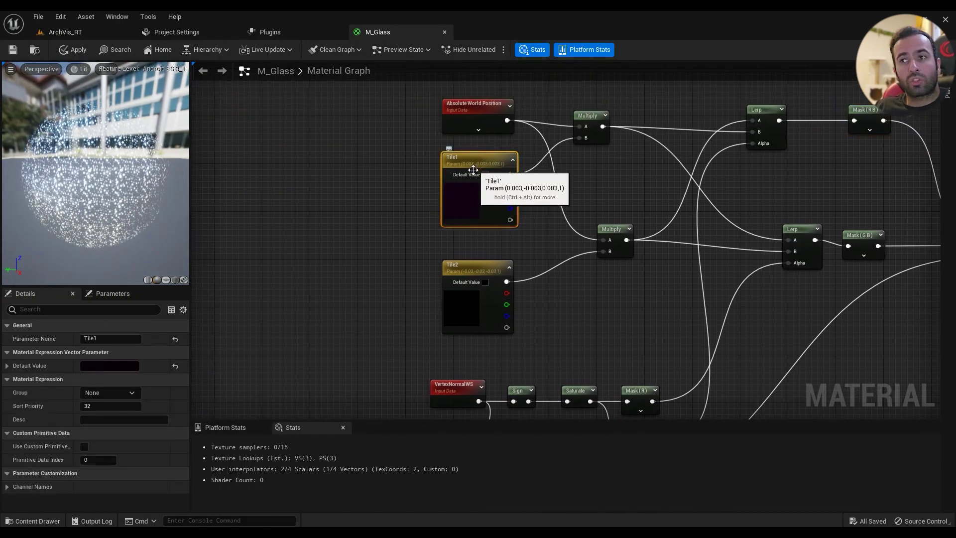
key(ctrl+c)
key(ctrl+v)
right_drag(340, 191, 323, 134)
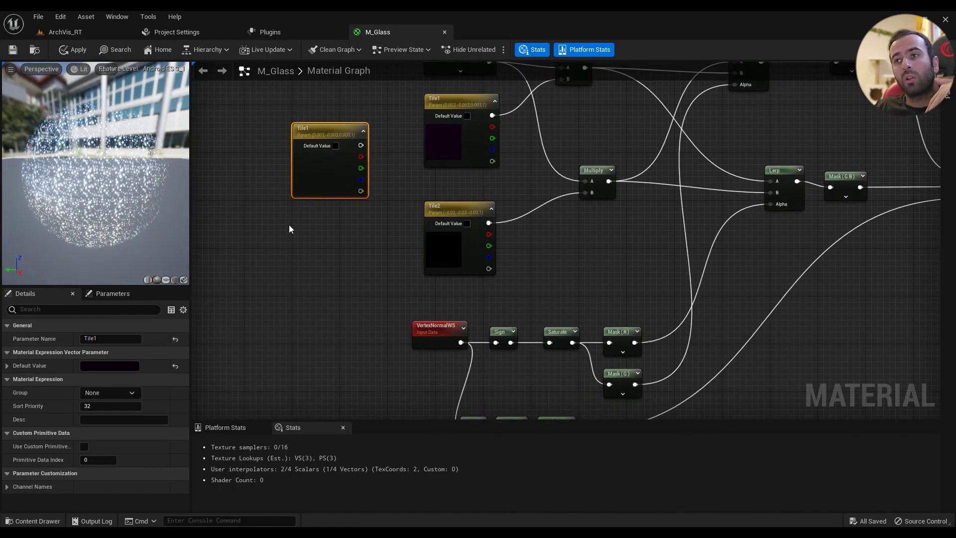
key(Delete)
Step: Place a trial Multiply node just below the lower Multiply node and delete it
right_drag(367, 199, 330, 292)
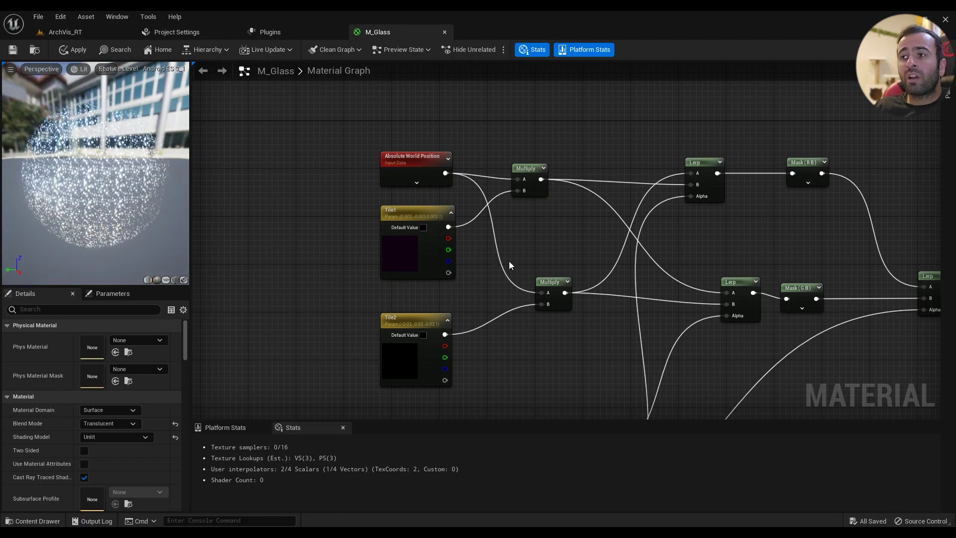
right_drag(508, 261, 517, 193)
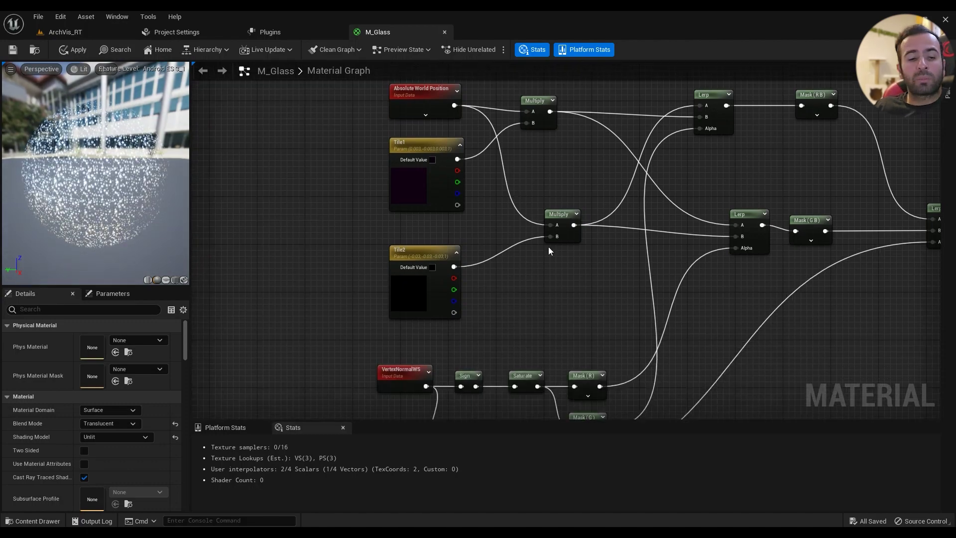
key(m)
click(528, 266)
drag(586, 297, 525, 312)
key(Delete)
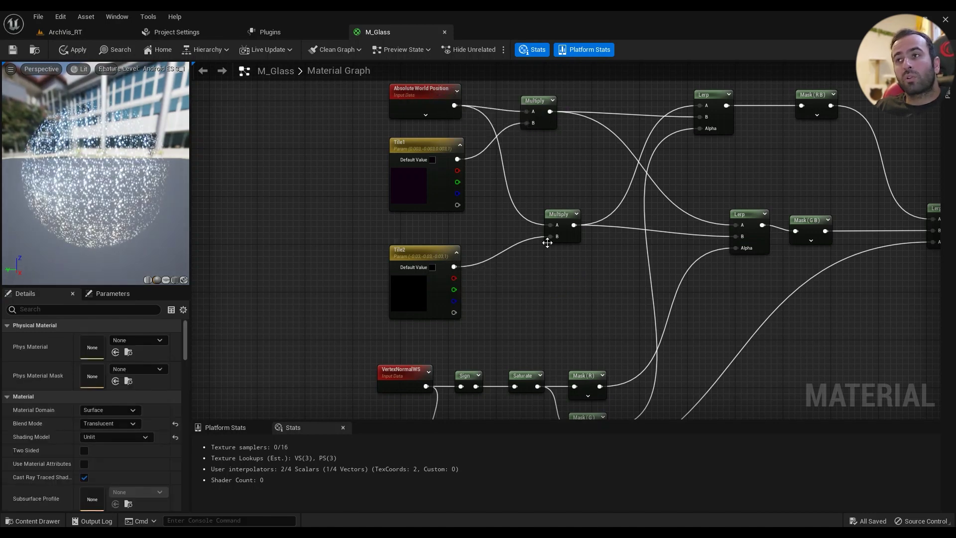
right_drag(621, 265, 470, 278)
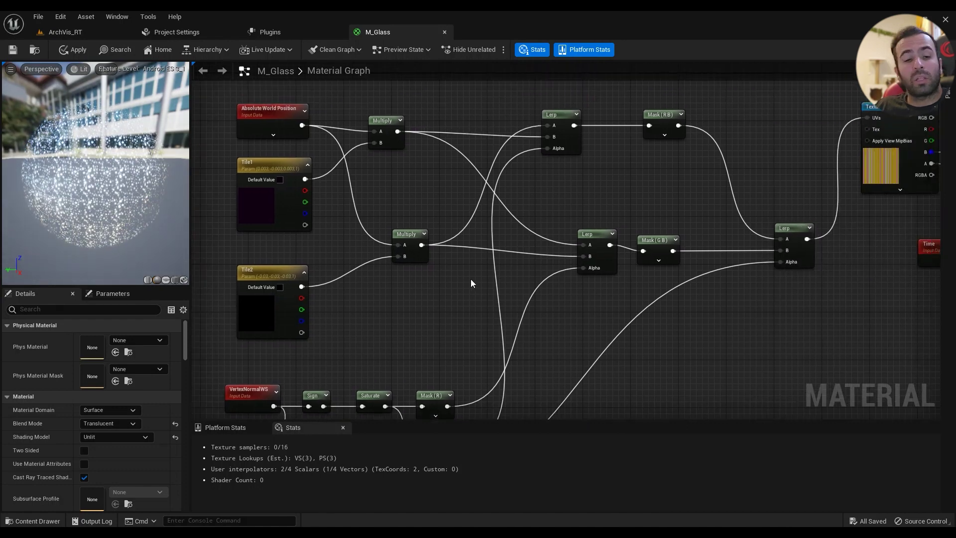
click(439, 291)
drag(458, 295, 470, 279)
key(Delete)
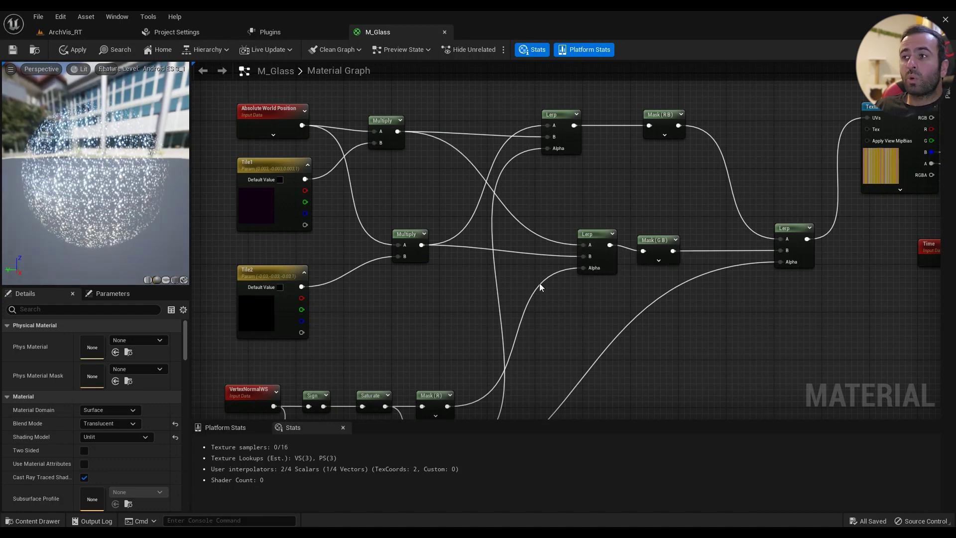
Step: Examine the Lerp node feeding Mask (R B) and the VertexNormalWS branches that drive the Lerp alphas
right_drag(489, 291, 505, 218)
right_drag(566, 194, 538, 282)
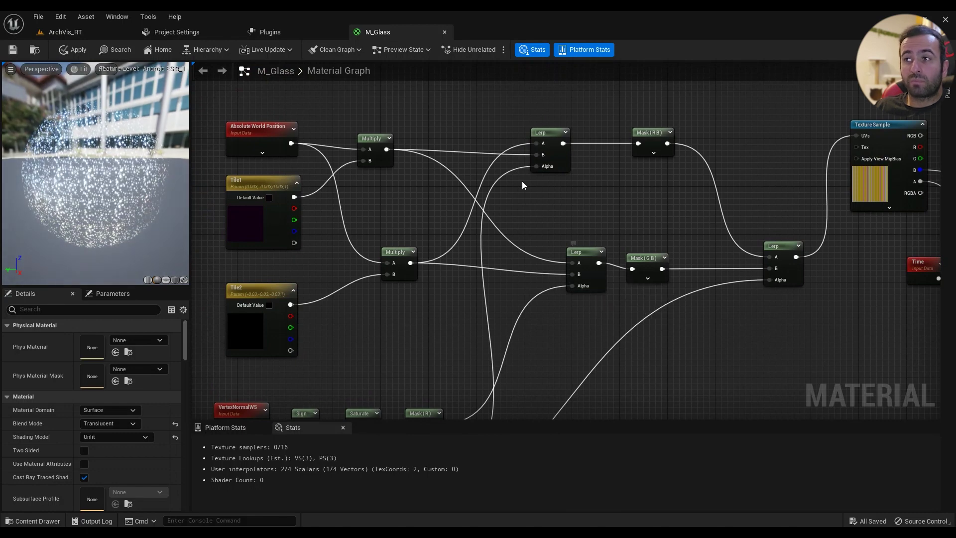
click(553, 132)
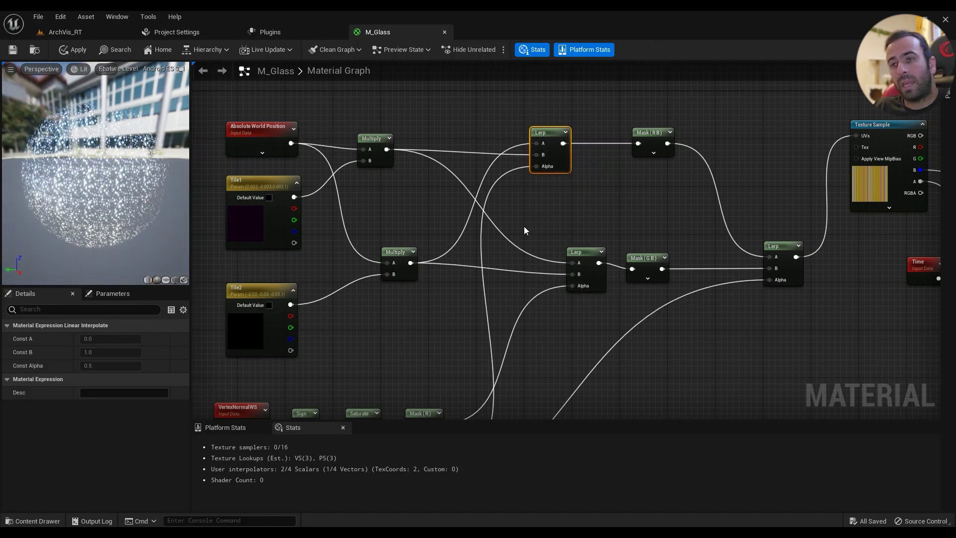
right_drag(491, 285, 606, 171)
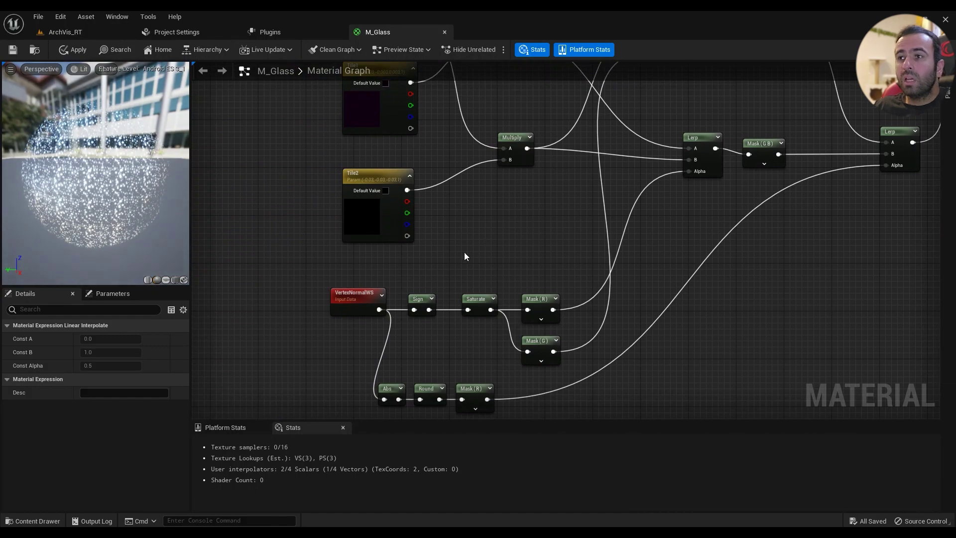
Step: Search the available nodes for "vertex" near the VertexNormalWS node and close the search
right_drag(464, 252, 507, 149)
right_click(396, 347)
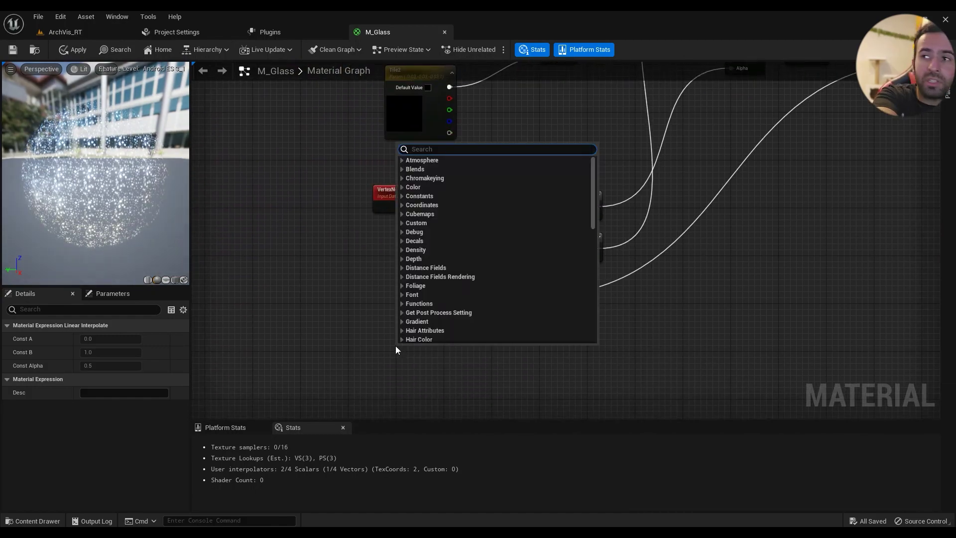
text(vertex)
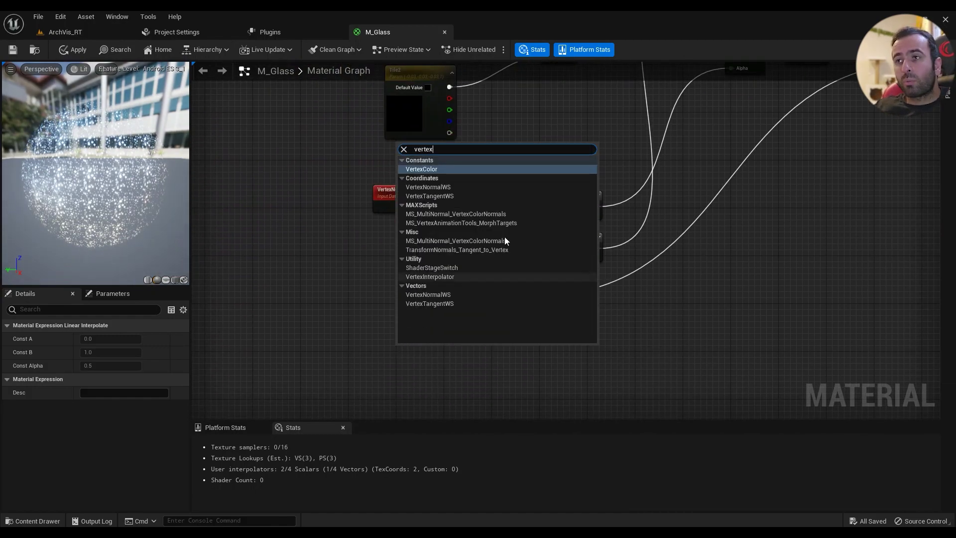
click(389, 218)
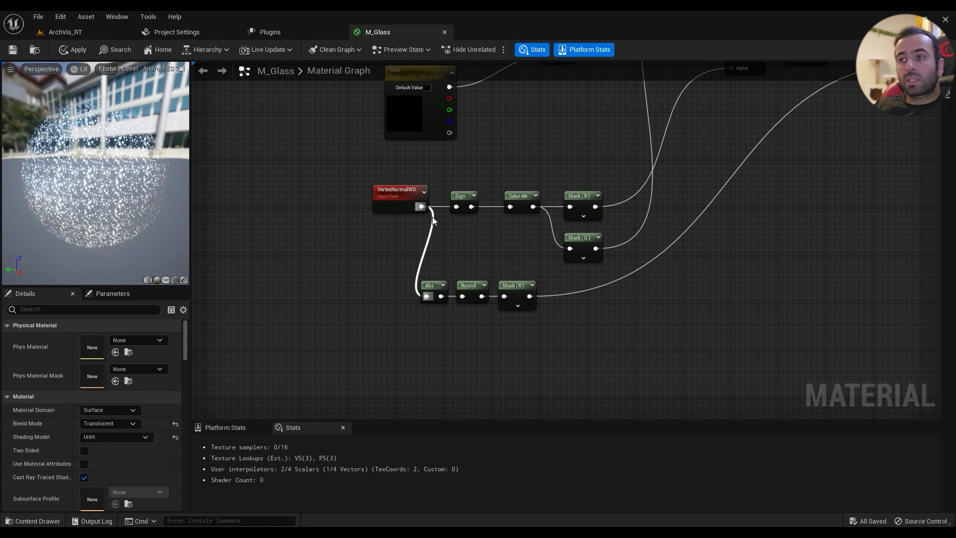
Step: Search the available nodes for "sign" from the VertexNormalWS output and close the search
drag(422, 206, 475, 251)
text(sig)
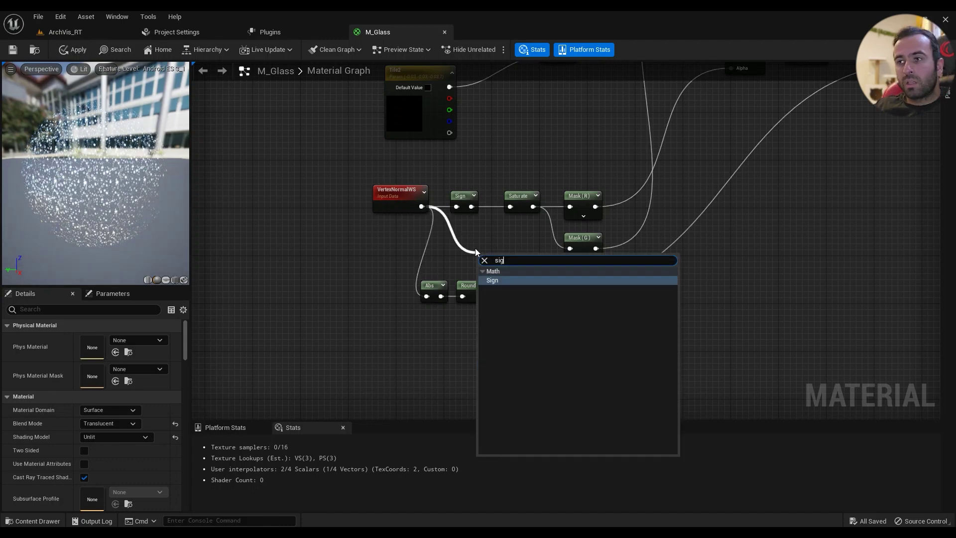
text(n)
click(504, 280)
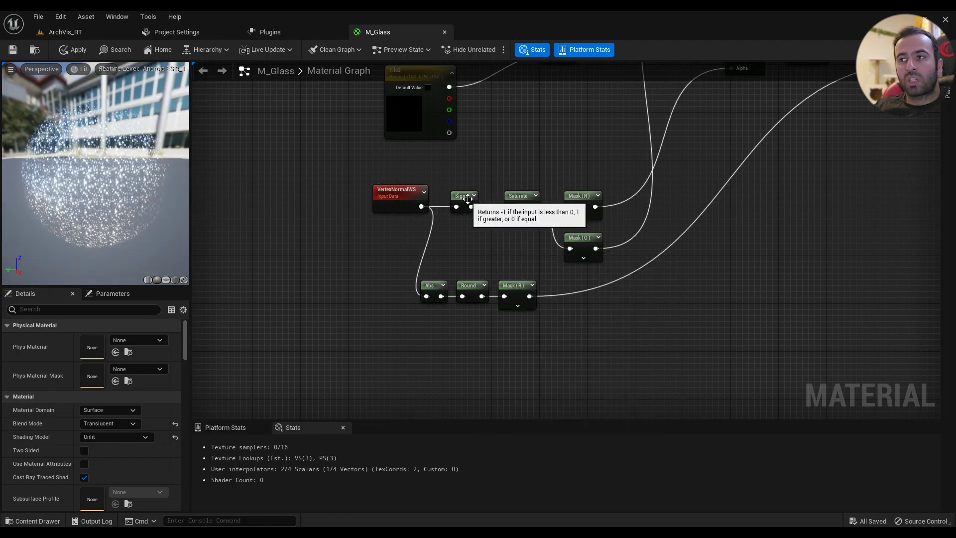
Step: Search the available nodes for "satur" from the Sign node's output and close the search
right_drag(534, 209, 447, 246)
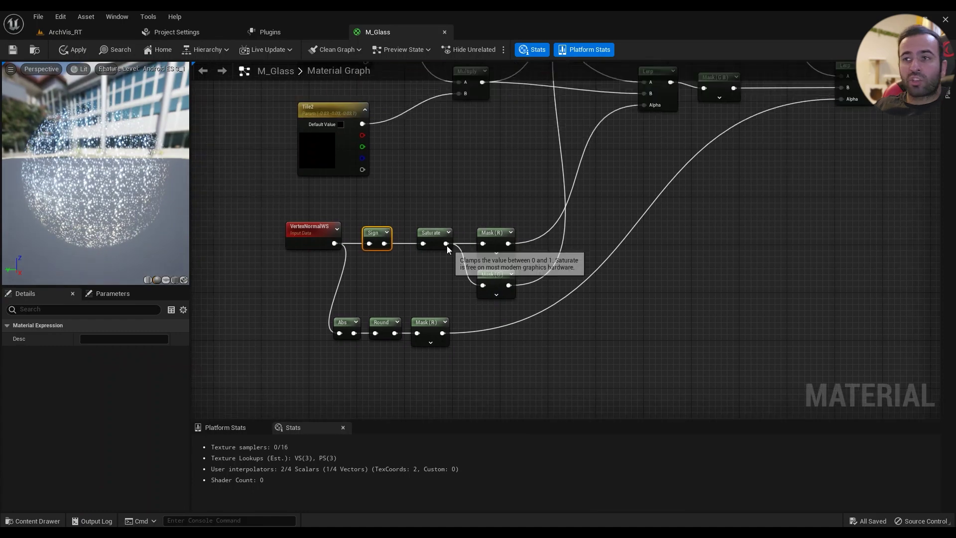
click(430, 238)
drag(383, 243, 400, 255)
text(satur)
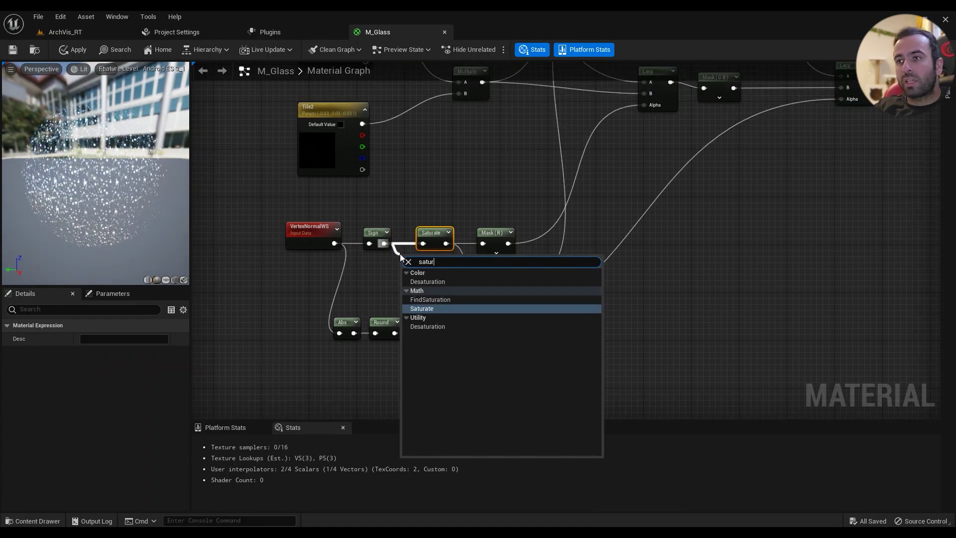
click(360, 283)
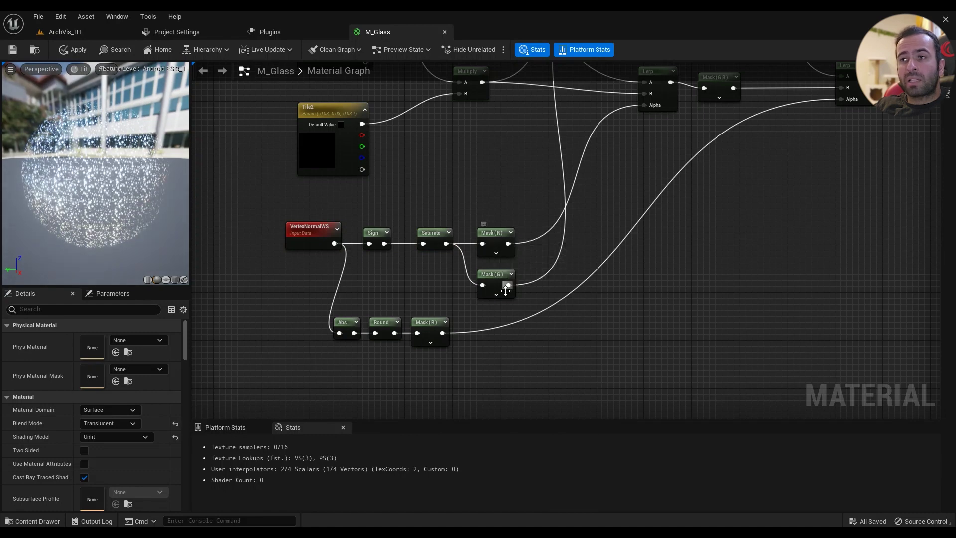
Step: Search the available nodes for "mask" from the Saturate output and examine the channel settings of the Mask (R) and Mask (G) nodes
drag(446, 244, 480, 220)
text(mask)
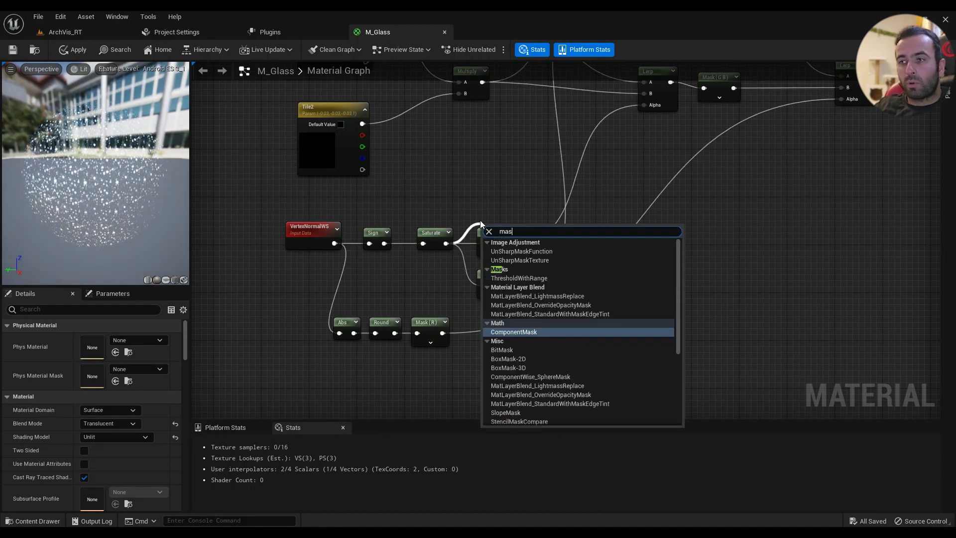
click(494, 332)
click(501, 248)
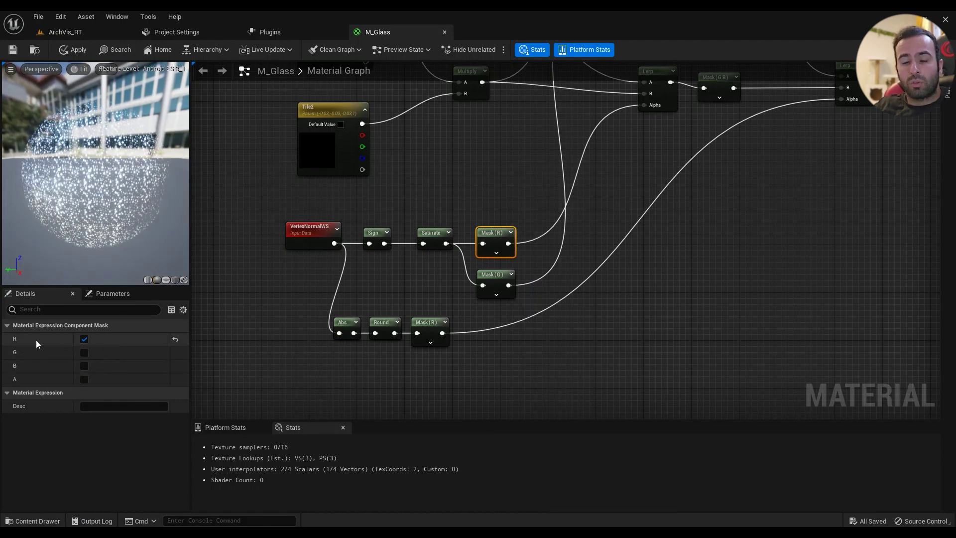
click(493, 279)
Step: Search the available nodes for "abs" from the VertexNormalWS output without keeping a new node
right_drag(335, 243, 391, 218)
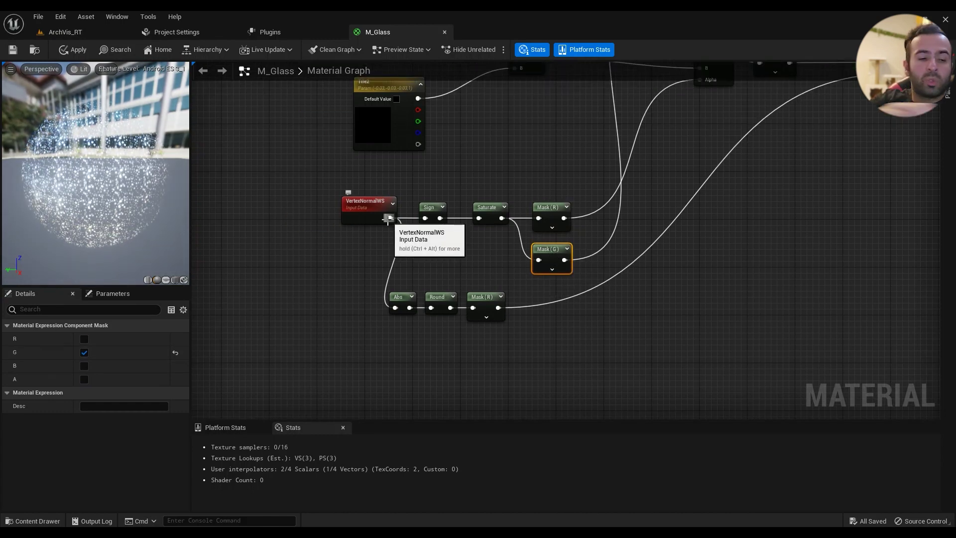
drag(390, 218, 371, 257)
text(abs)
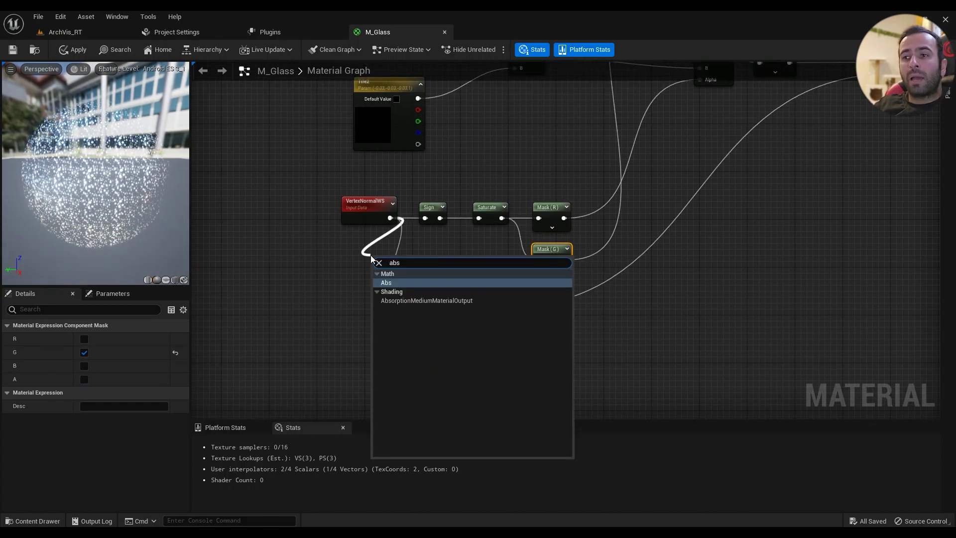
key(Return)
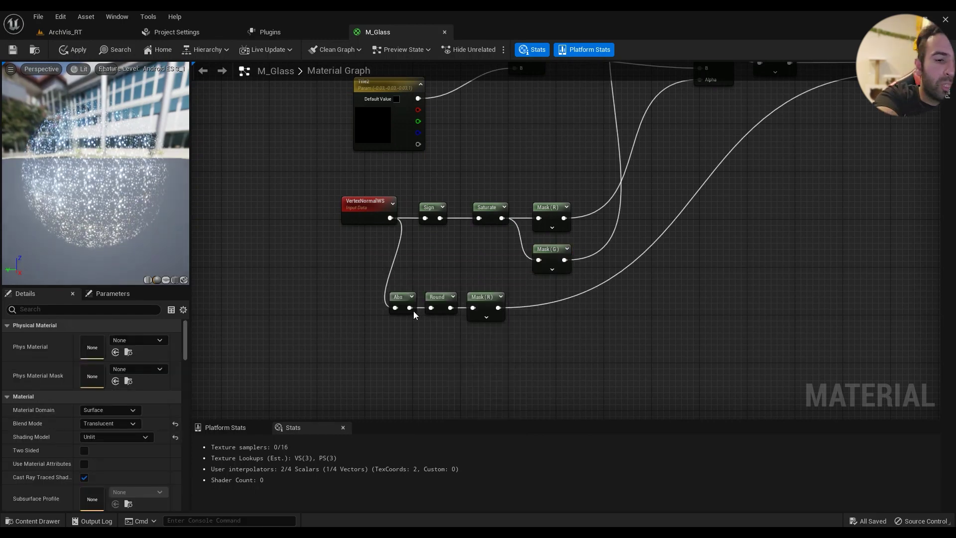
Step: Search the available nodes for "roun" from the Abs node's output without keeping a new node
drag(414, 310, 435, 366)
text(roun)
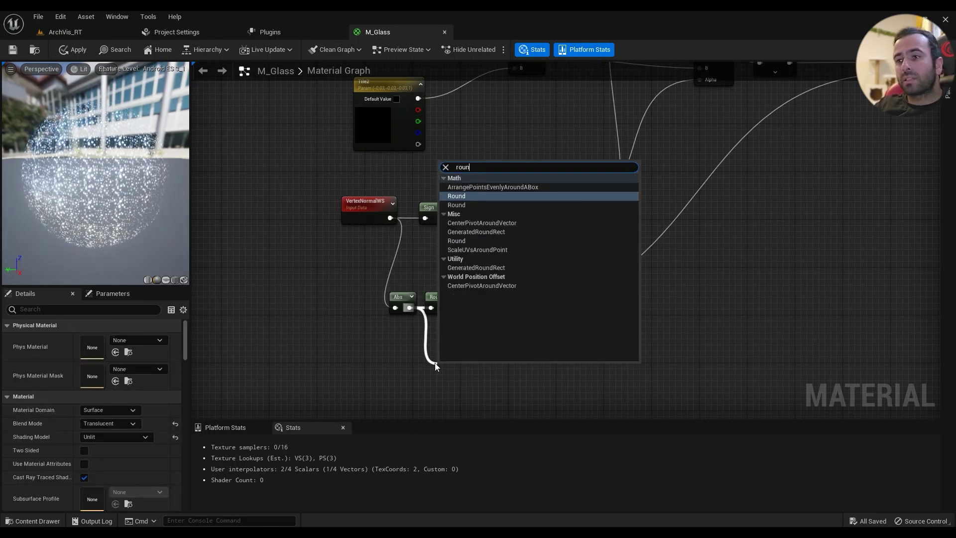
key(Return)
Step: Search the available nodes for "mask" from the Round output and examine the channel settings of the Mask (R) node after it
drag(451, 308, 471, 343)
text(mask)
click(399, 379)
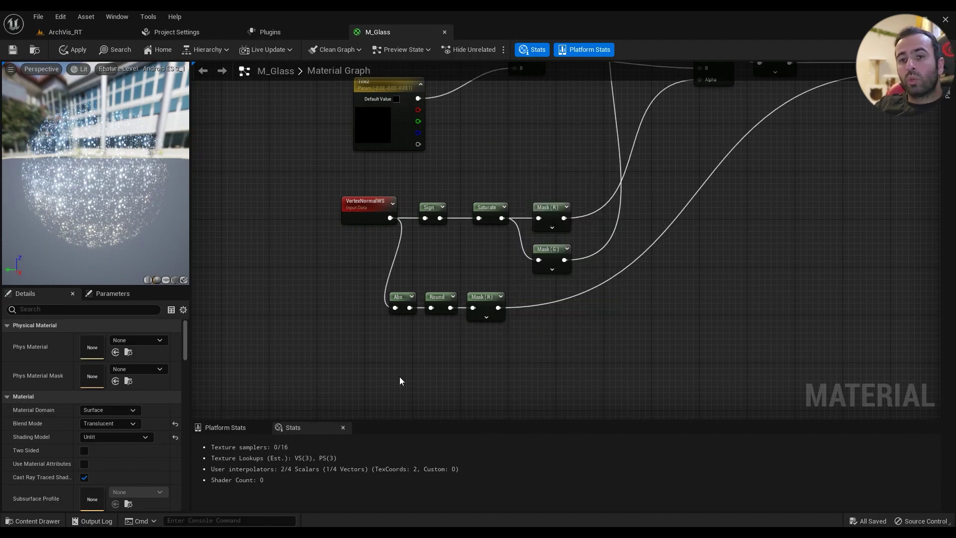
click(482, 302)
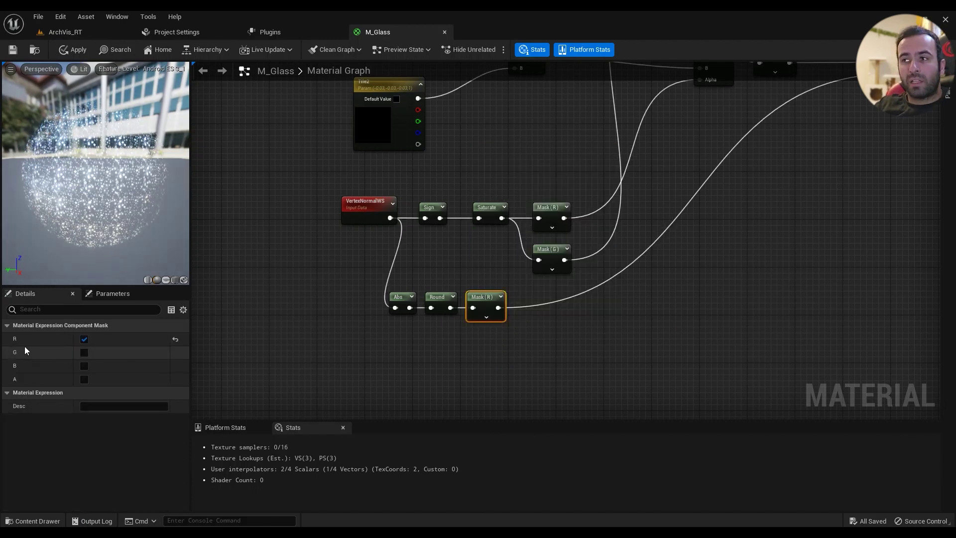
Step: Trace the connections from the Mask (G) and Mask (R) nodes to the Alpha inputs of the upper and lower Lerp nodes
right_drag(623, 289, 424, 413)
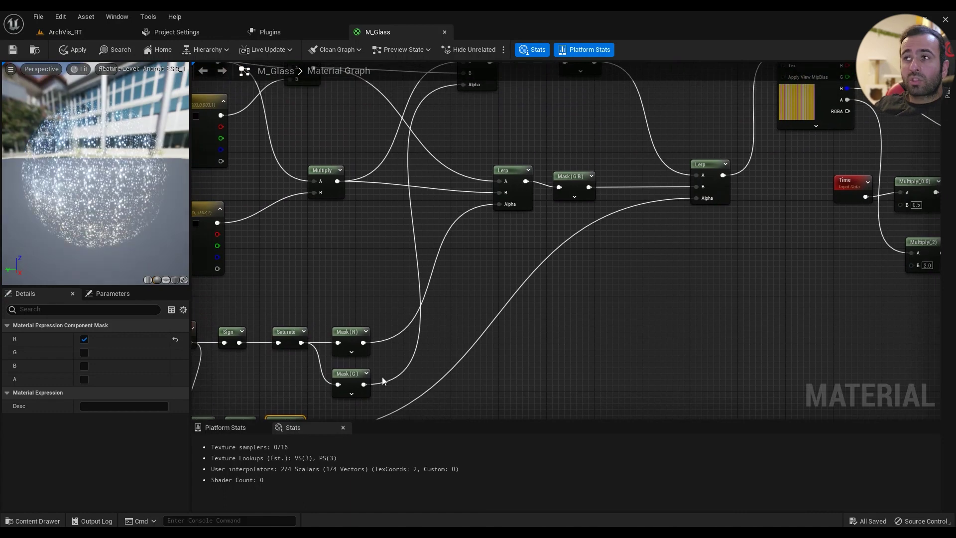
right_drag(379, 361, 425, 385)
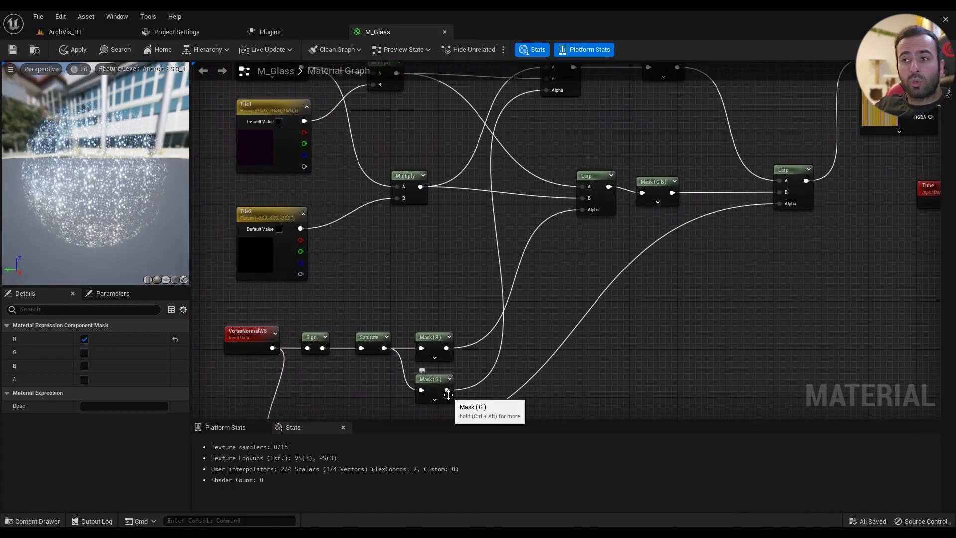
drag(448, 394, 534, 175)
right_drag(523, 286, 519, 176)
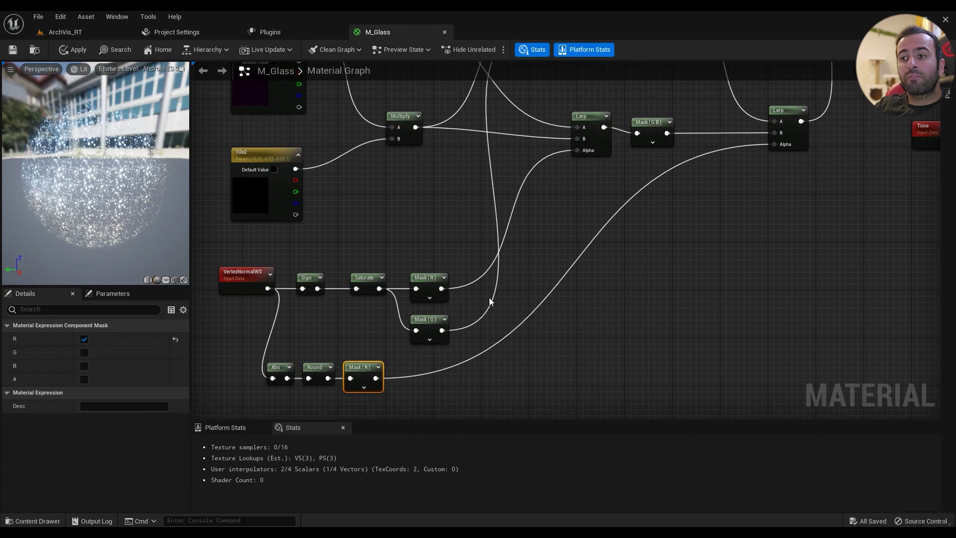
right_drag(452, 271, 453, 333)
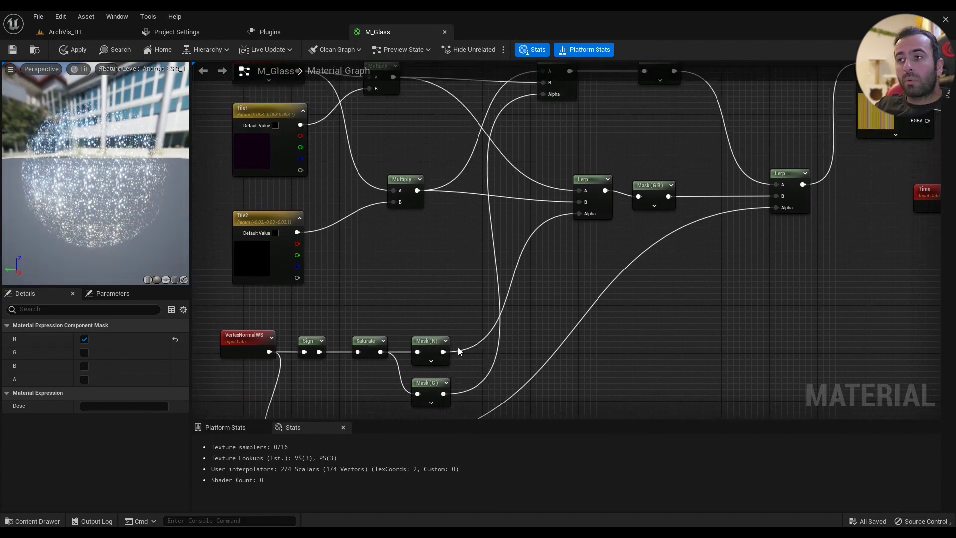
drag(442, 351, 579, 214)
right_drag(662, 237, 547, 303)
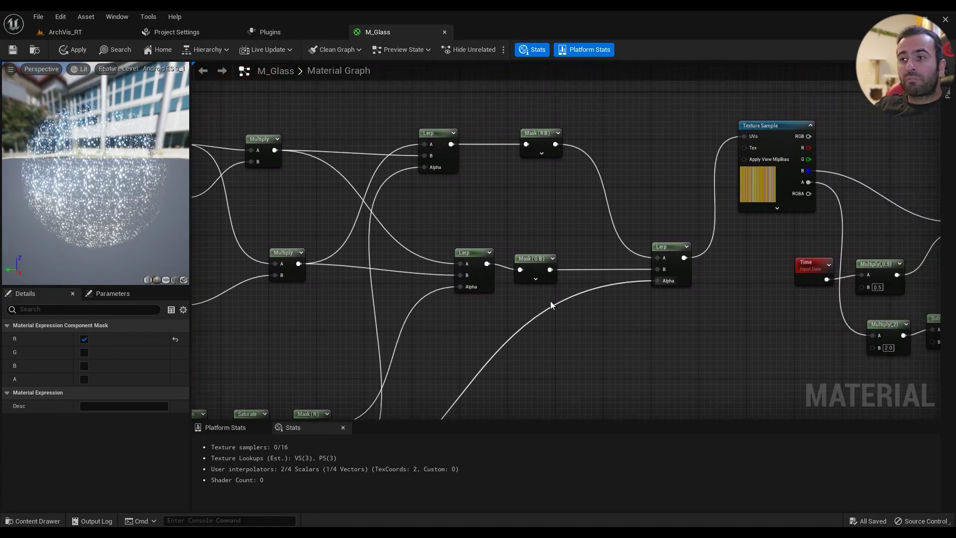
Step: Align the Mask (G B) node beneath Mask (R B), and search for "mask" from the lower Lerp's output to examine its channel settings
click(542, 256)
drag(542, 256, 547, 256)
drag(486, 264, 501, 294)
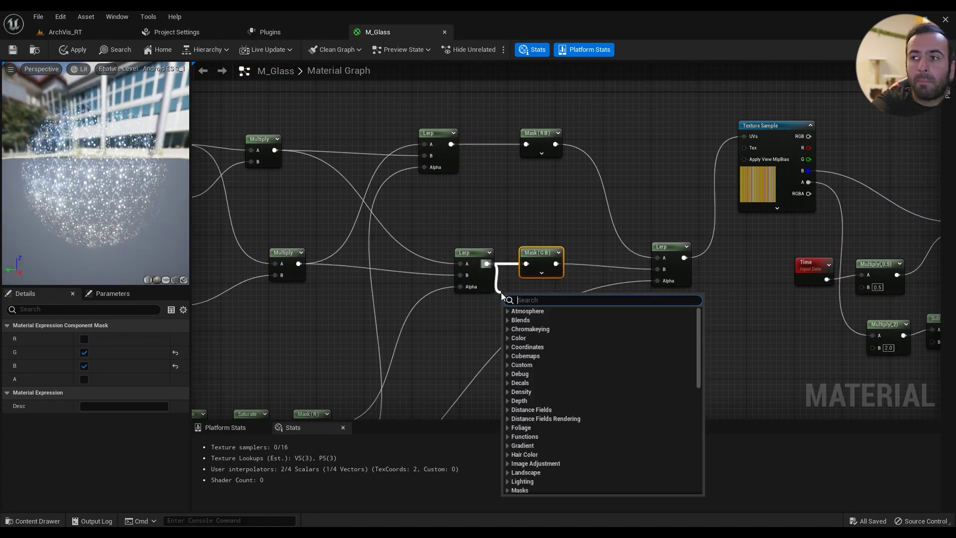
text(mask)
click(449, 341)
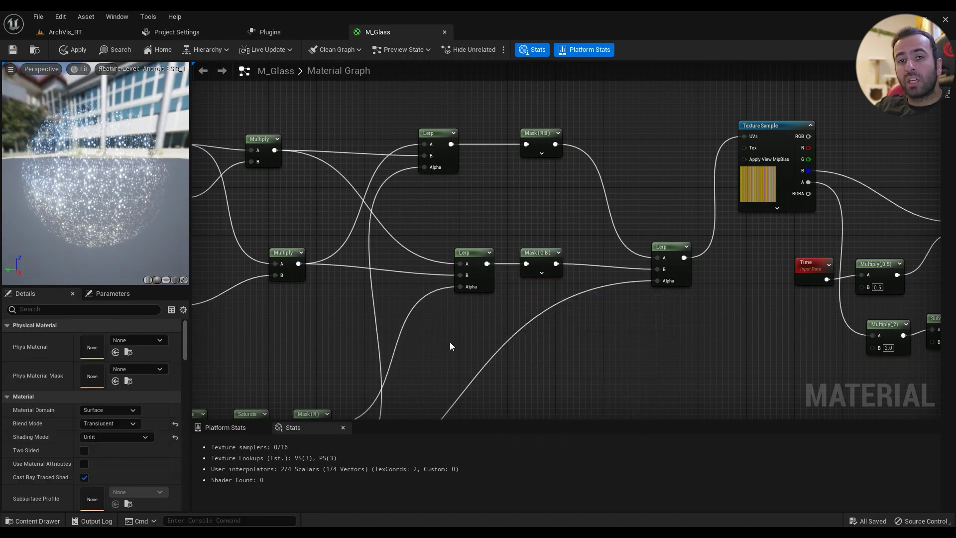
click(539, 254)
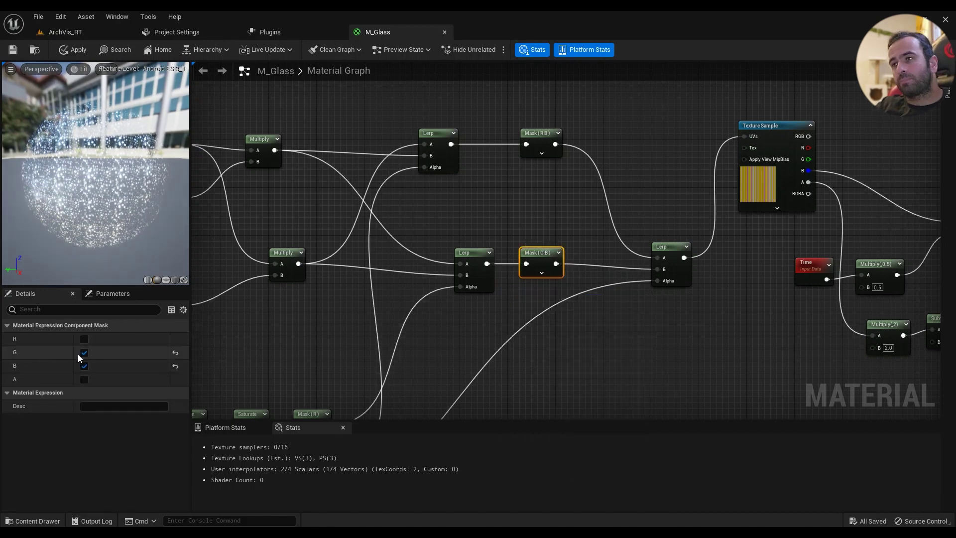
Step: Place a trial Lerp node just below the final Lerp that combines the two masks and delete it
right_drag(628, 284, 569, 261)
right_drag(586, 321, 538, 314)
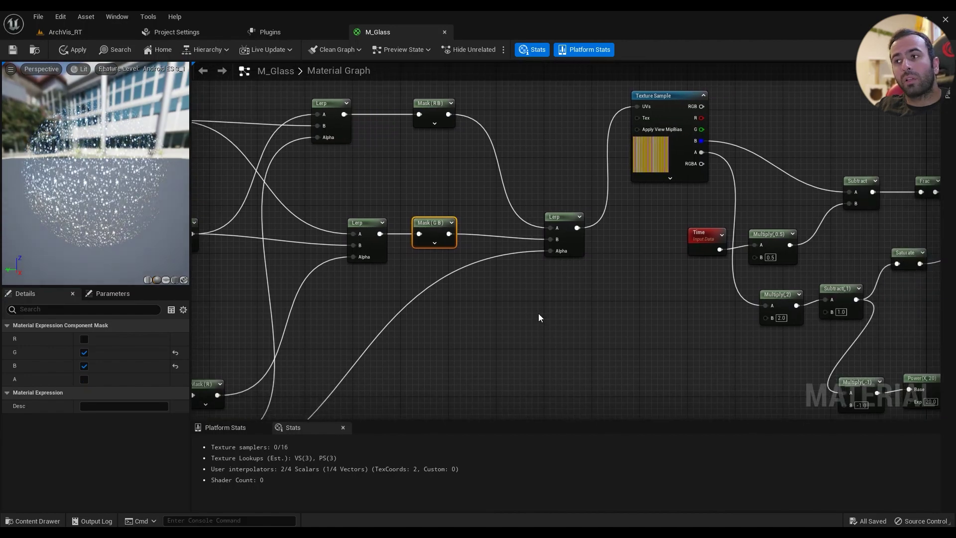
click(526, 274)
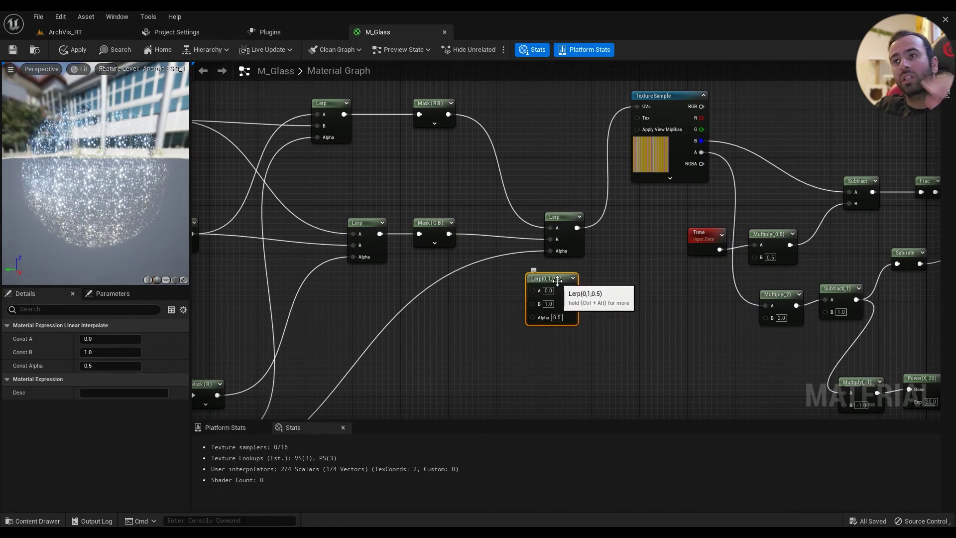
key(Delete)
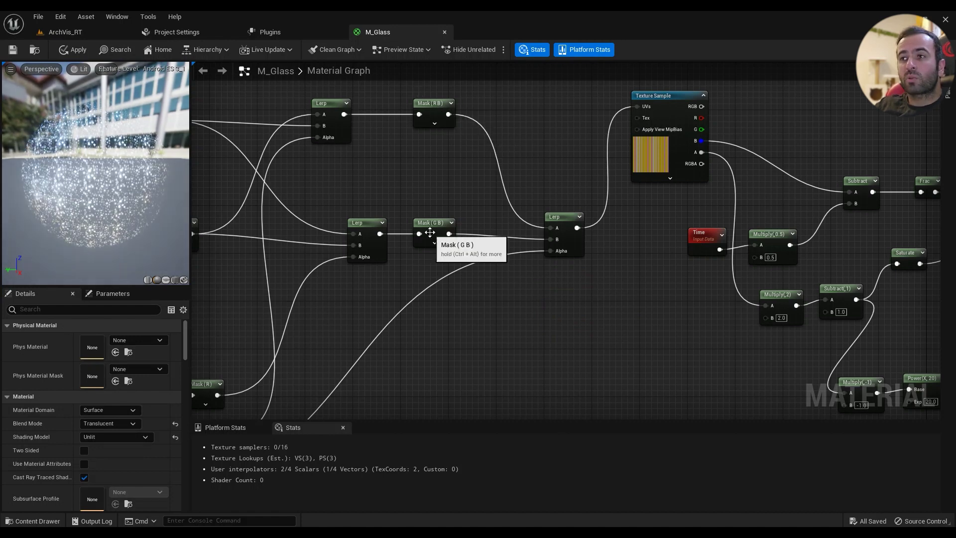
Step: Select the Abs, Round and Mask (R) nodes of the lower VertexNormalWS branch to point out the chain
right_drag(498, 300, 608, 116)
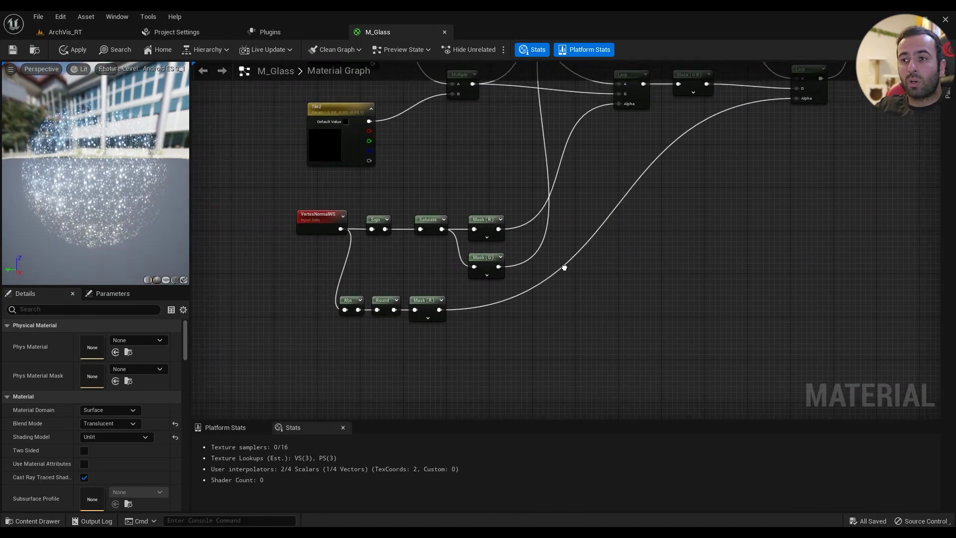
drag(469, 285, 321, 335)
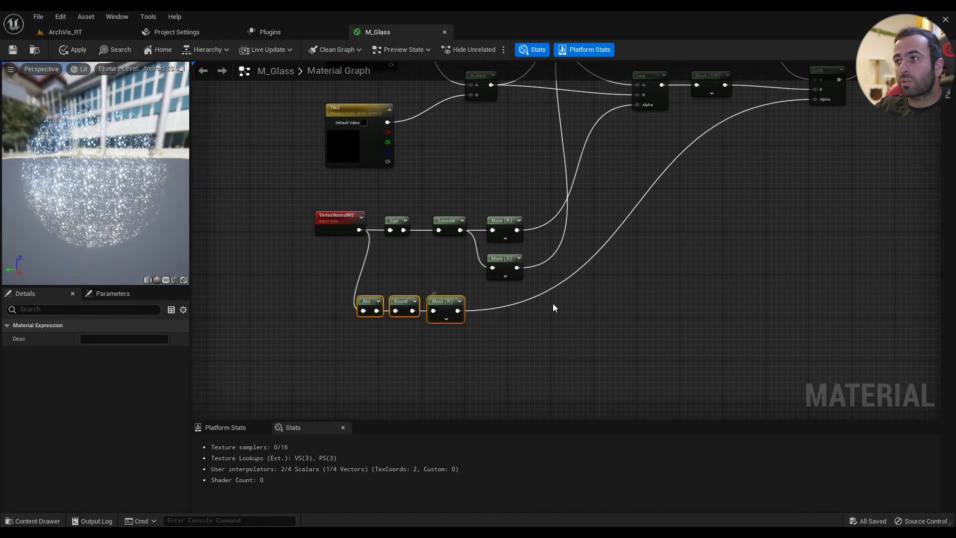
right_drag(553, 303, 467, 376)
Step: Open the rain_drops texture used by the Texture Sample after the final Lerp, examine it and close it
right_drag(788, 171, 500, 315)
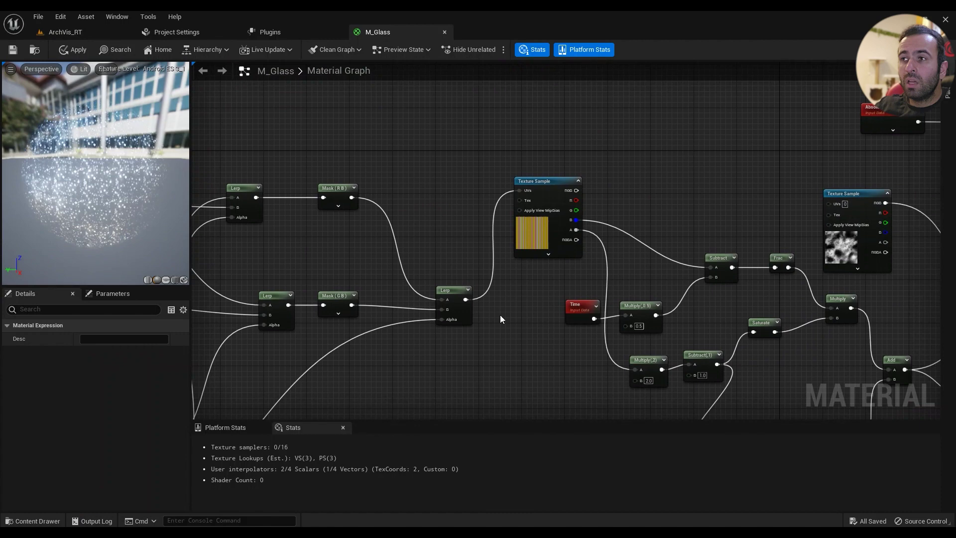
click(538, 233)
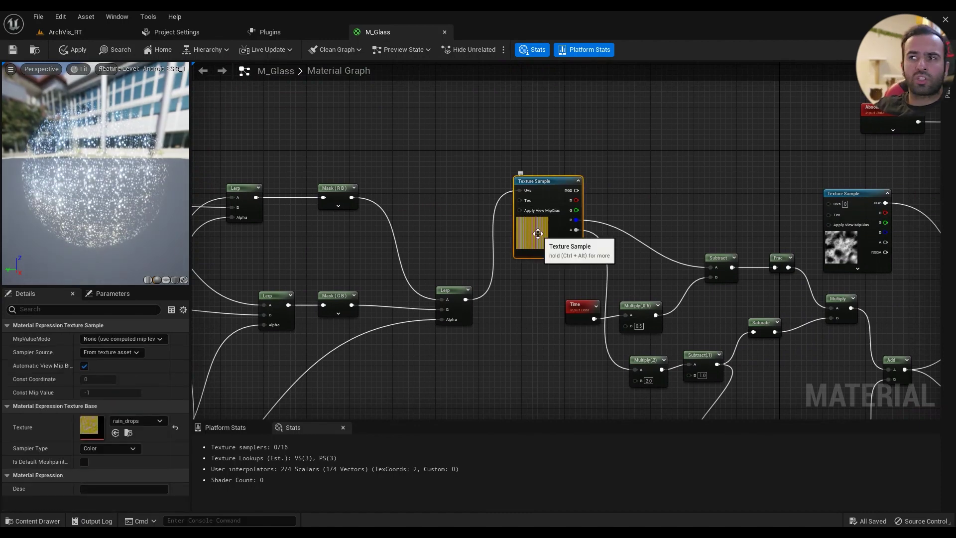
double_click(93, 426)
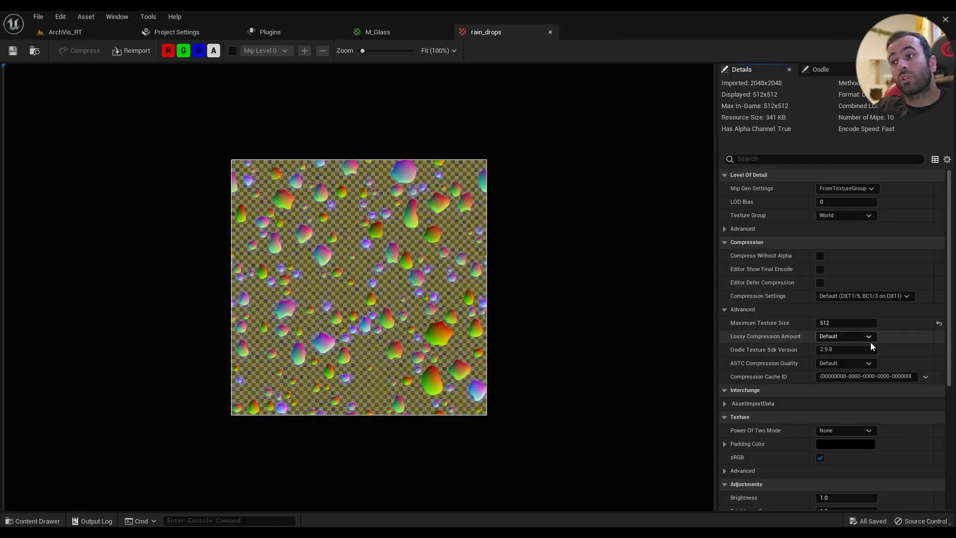
click(550, 32)
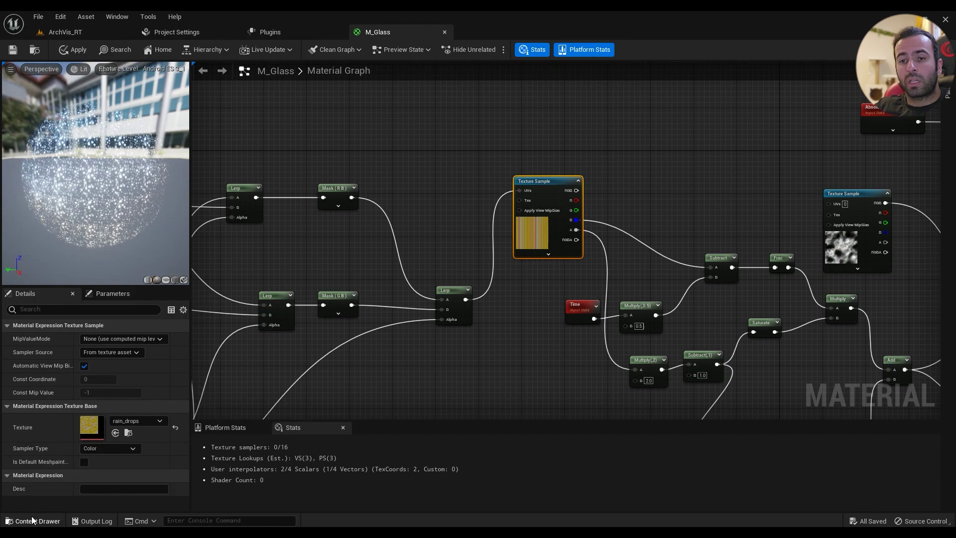
Step: Locate rain_drops in the textures folder, place a trial Texture Sample above the existing one and delete it
click(129, 432)
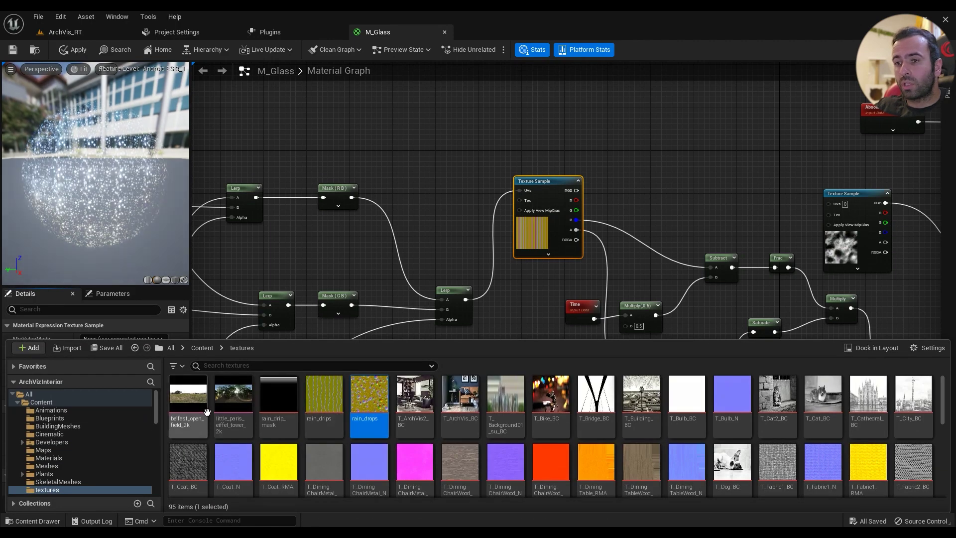
key(t)
click(435, 122)
right_drag(556, 108, 555, 180)
key(Delete)
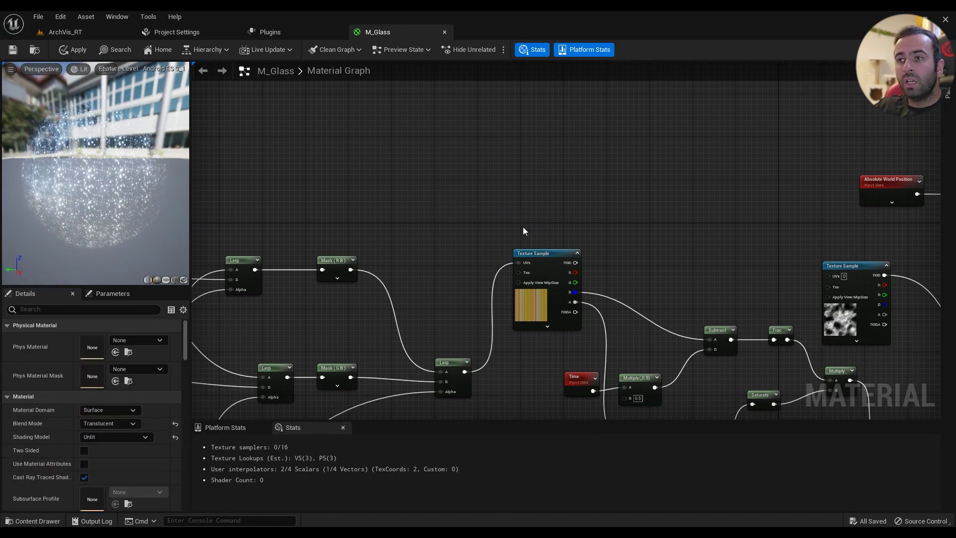
Step: Move all tiling and masking nodes, including the rain_drops Texture Sample, left as a group, away from the Time and Subtract nodes
right_drag(584, 255, 562, 145)
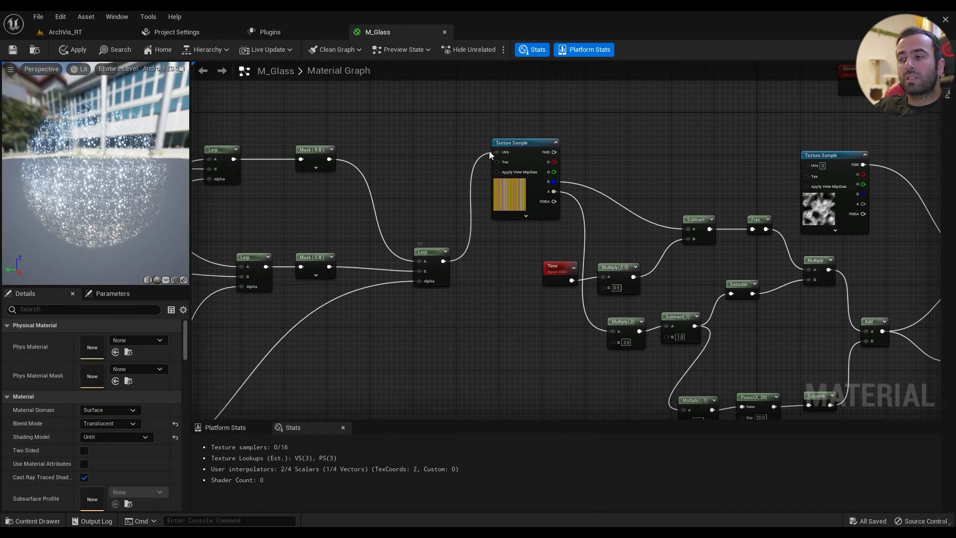
scroll(547, 189, down, 2)
scroll(389, 202, down, 5)
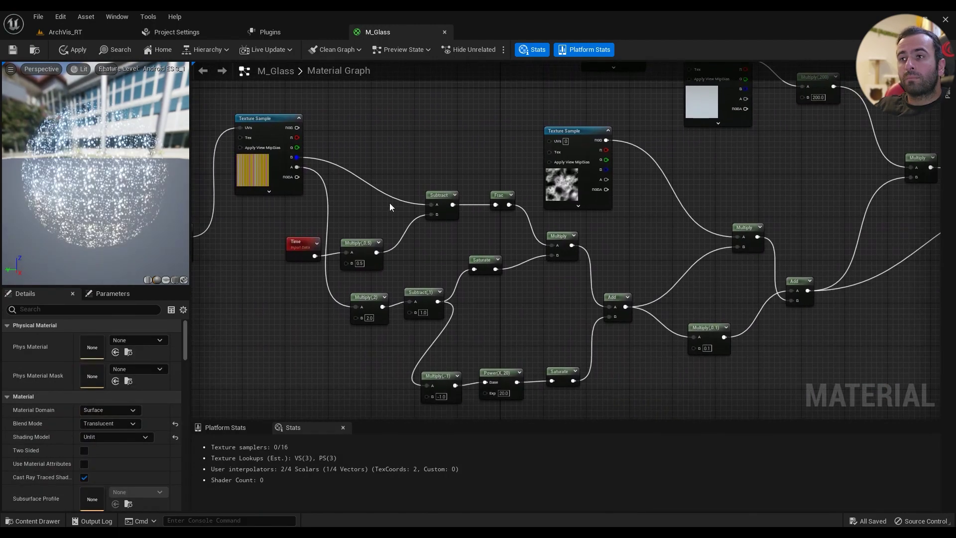
right_drag(349, 223, 560, 242)
drag(579, 166, 331, 326)
drag(407, 283, 303, 293)
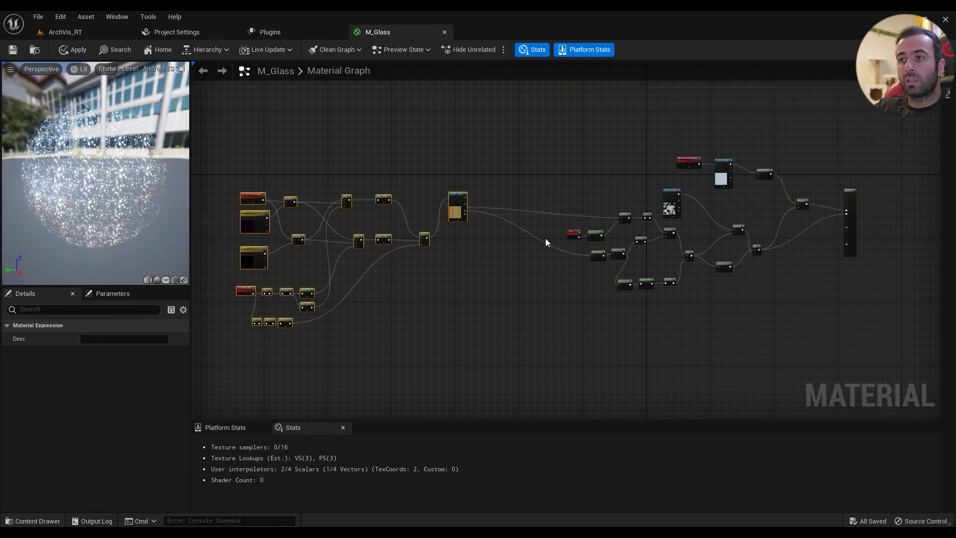
Step: Search the available nodes for Subtract from the blue output of the rain_drops Texture Sample without placing one
right_drag(546, 242, 469, 259)
drag(389, 230, 391, 240)
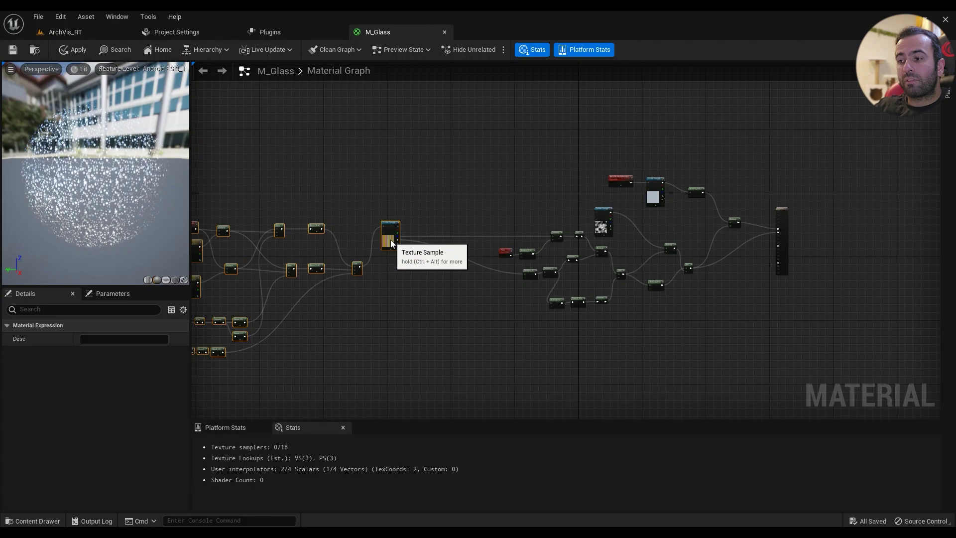
click(447, 271)
right_drag(452, 272, 424, 270)
scroll(338, 240, up, 5)
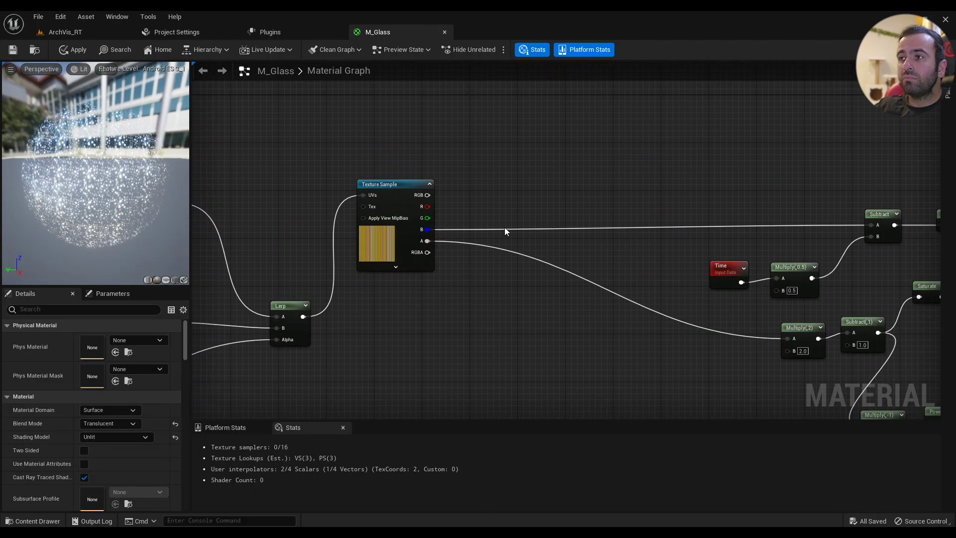
right_drag(582, 234, 519, 237)
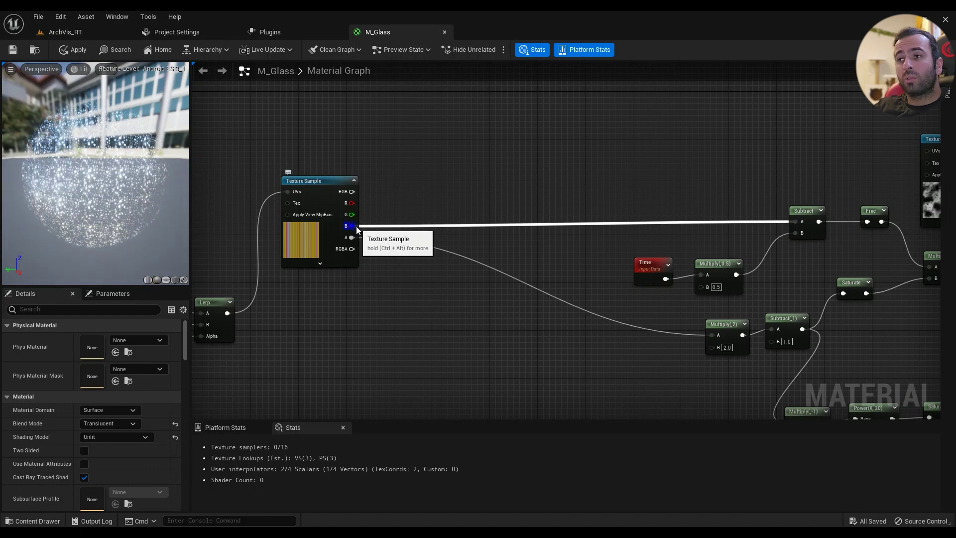
drag(350, 225, 457, 238)
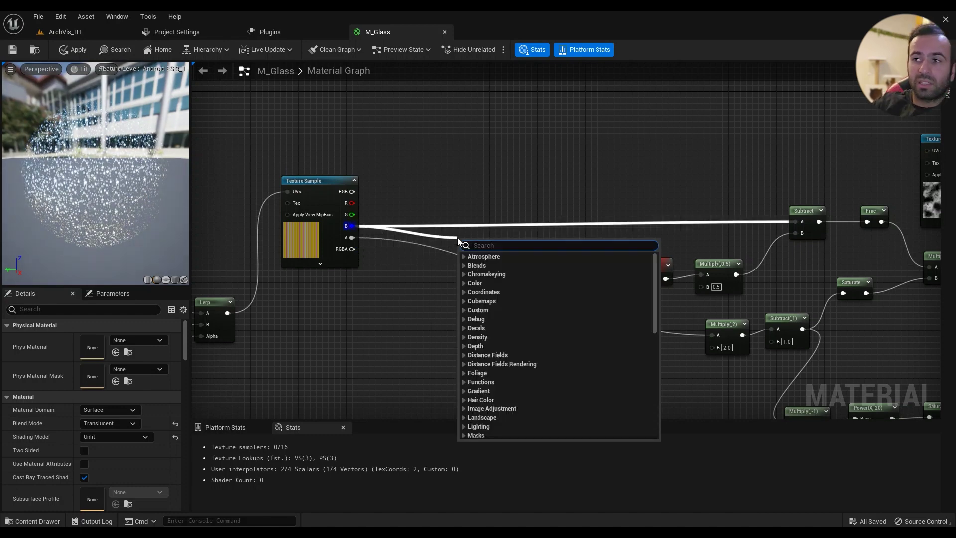
text(subtr)
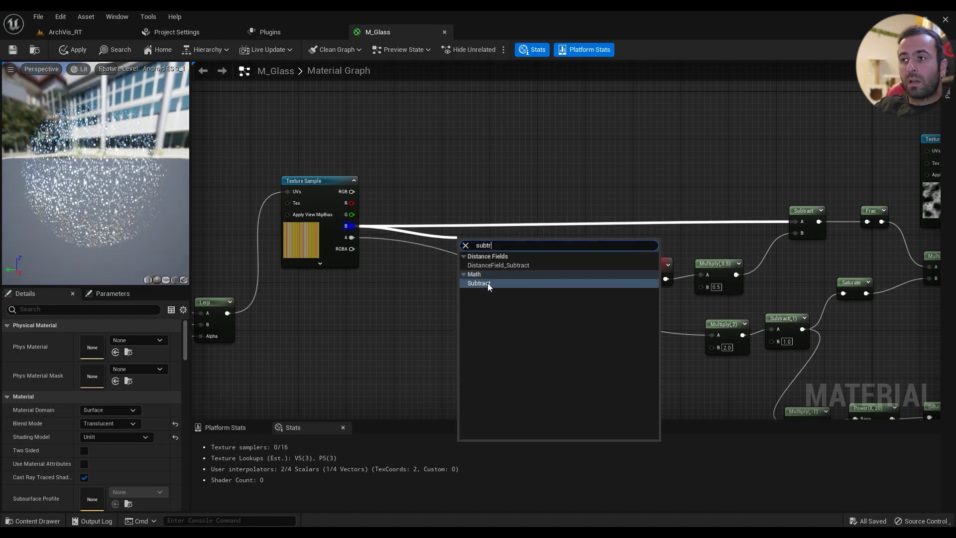
right_drag(646, 168, 596, 166)
Step: Search the available nodes for Time without placing one, and select the existing Time node to show its properties
right_click(464, 360)
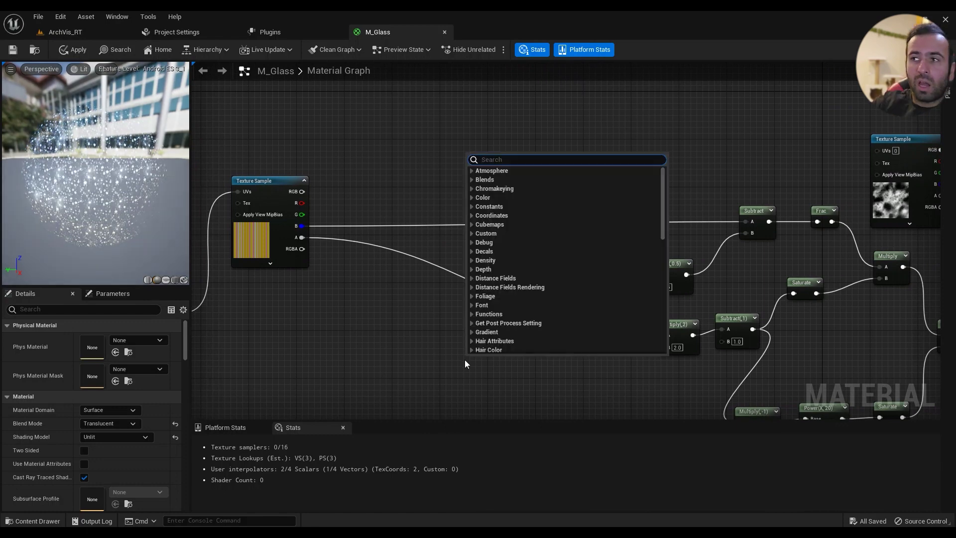
text(time)
click(416, 302)
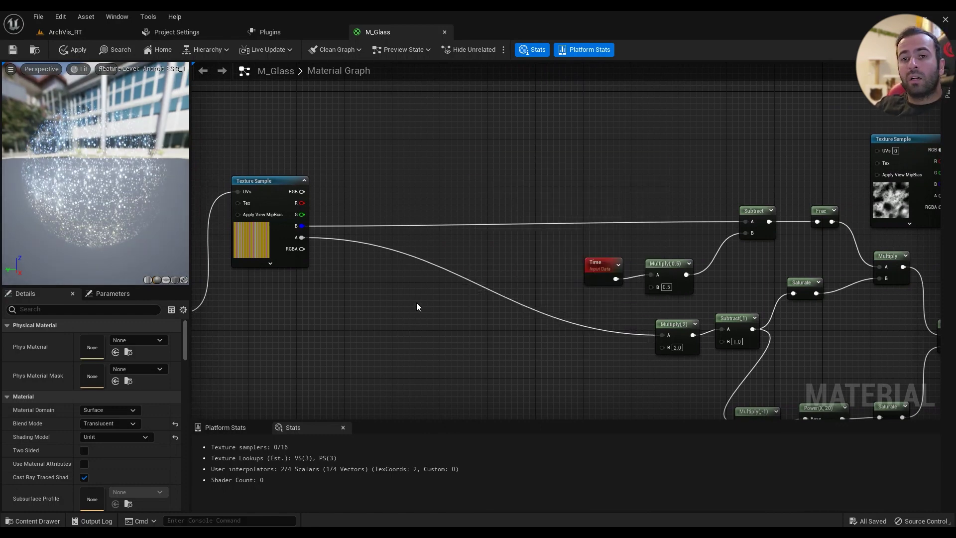
click(589, 274)
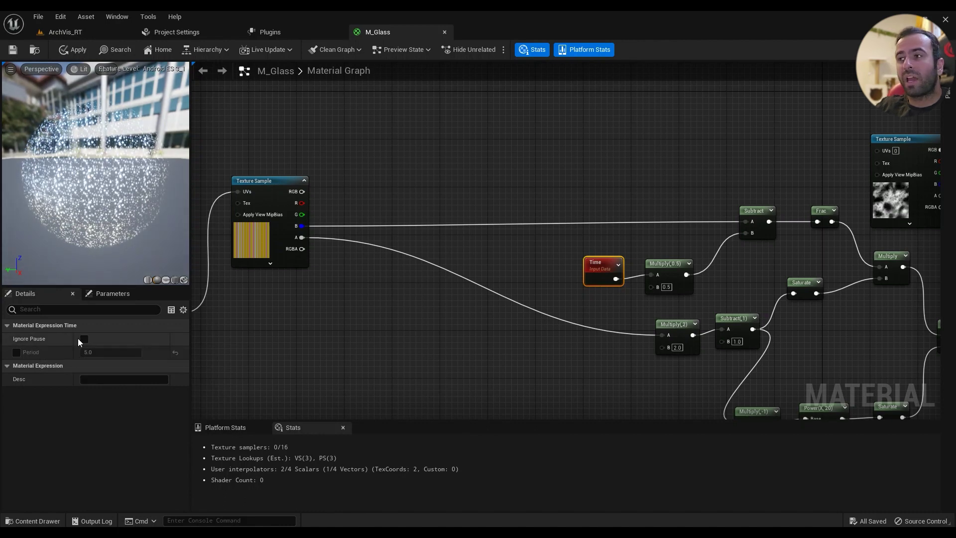
Step: Place a trial Multiply node below the Time node and undo it
right_drag(587, 309, 534, 306)
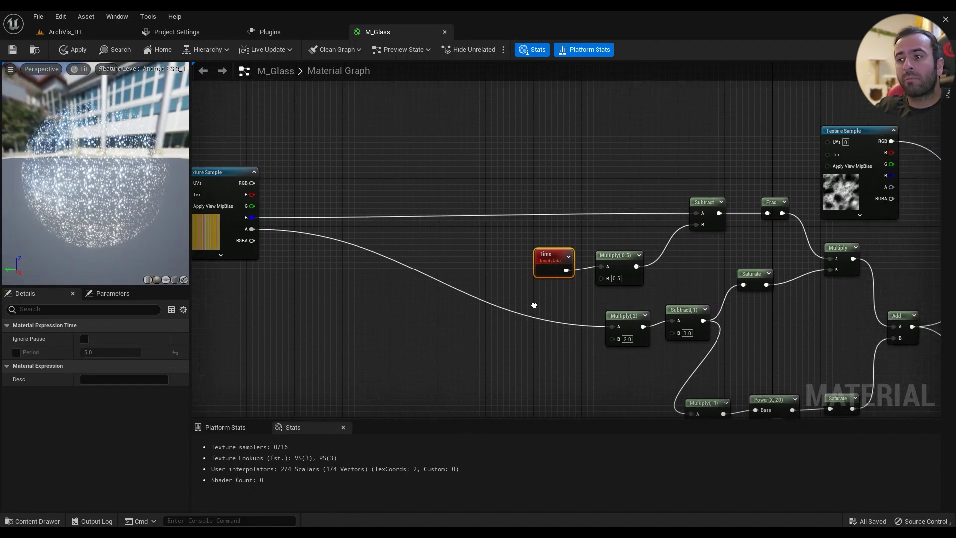
key(m)
click(515, 315)
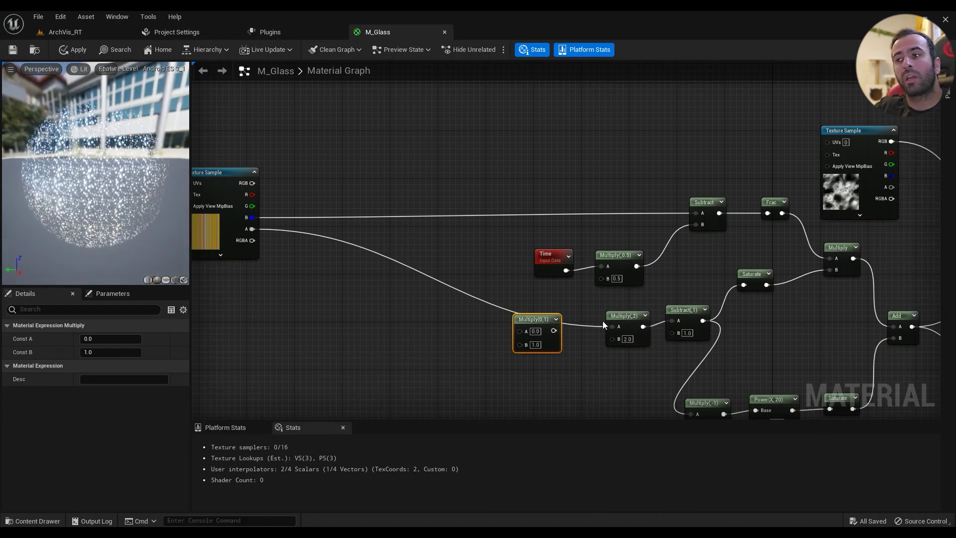
key(ctrl+z)
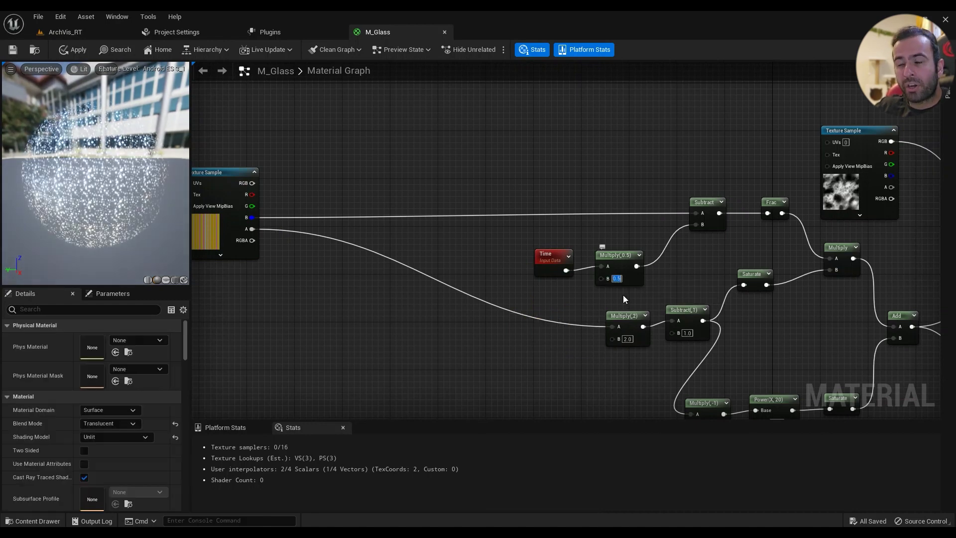
Step: Search the available nodes for Frac from the output of the Subtract fed by Time, without placing one
right_drag(668, 274, 533, 308)
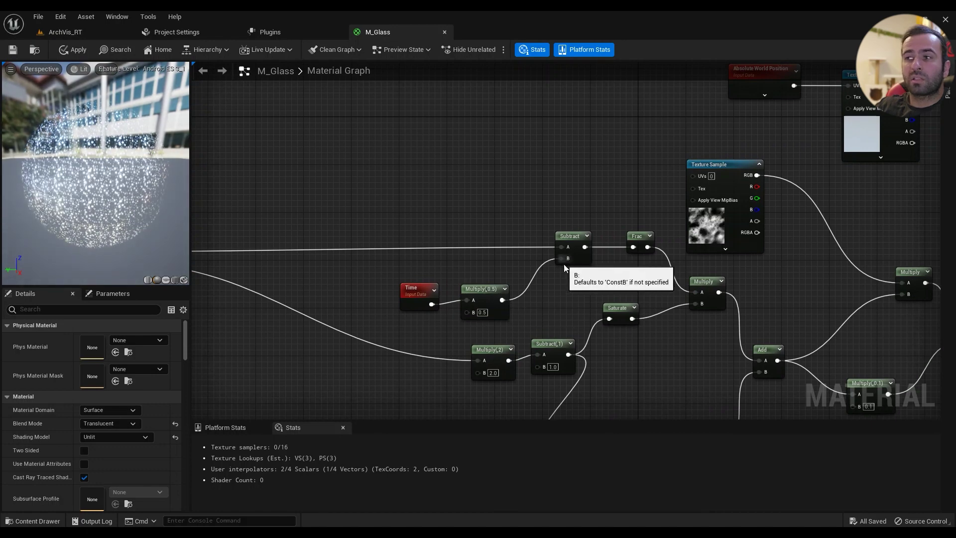
drag(587, 249, 604, 262)
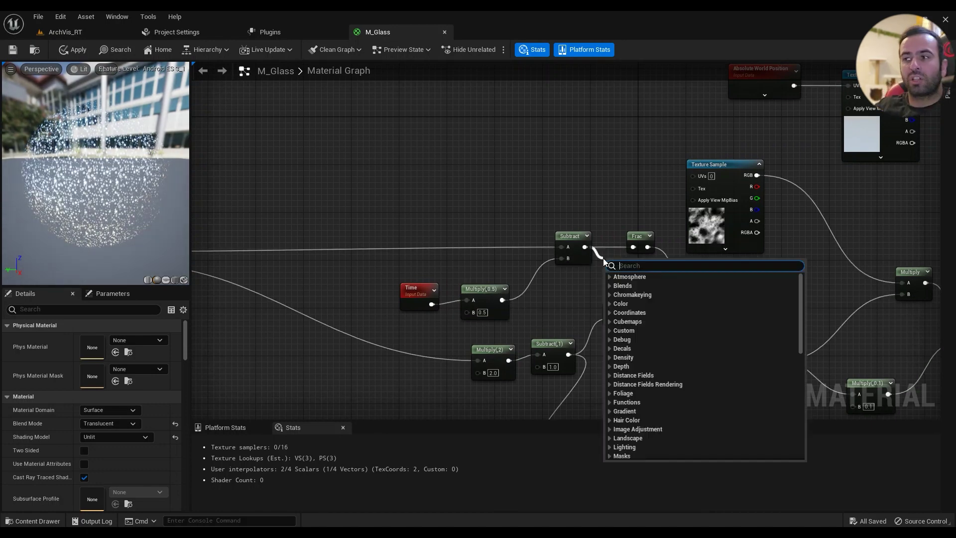
text(frac)
click(573, 315)
right_drag(645, 292, 560, 269)
Step: Search the available nodes for Multiply from the alpha output of the rain_drops Texture Sample without placing one
right_drag(449, 287, 709, 201)
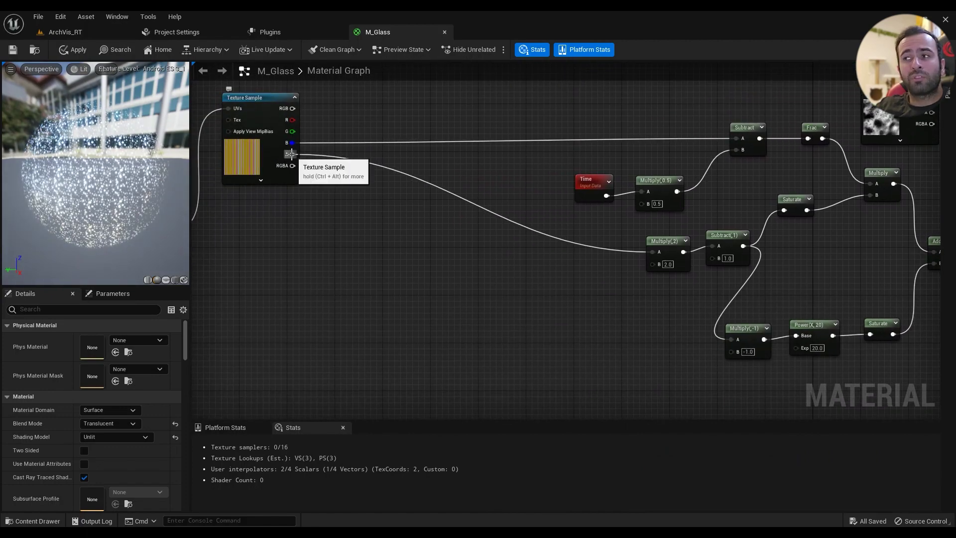
drag(291, 154, 387, 207)
text(mult)
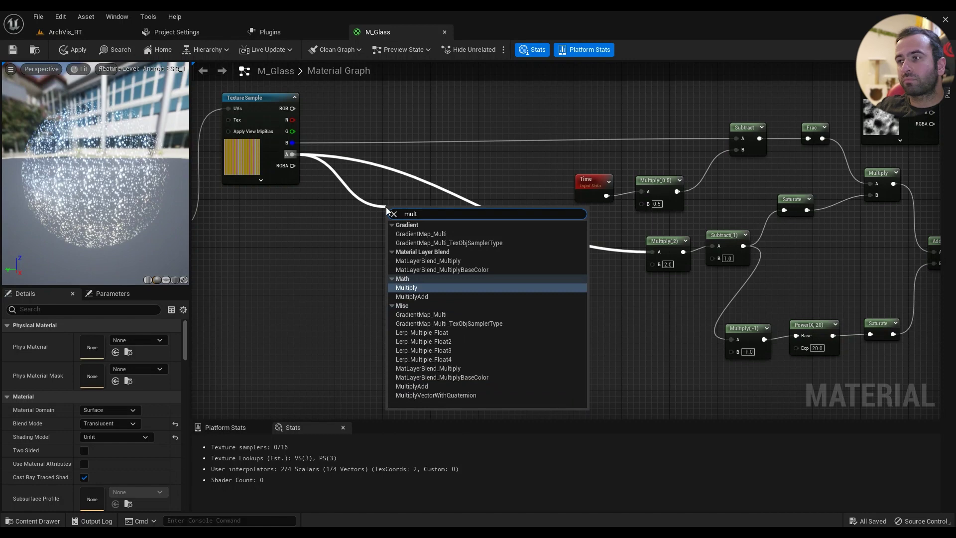
click(367, 300)
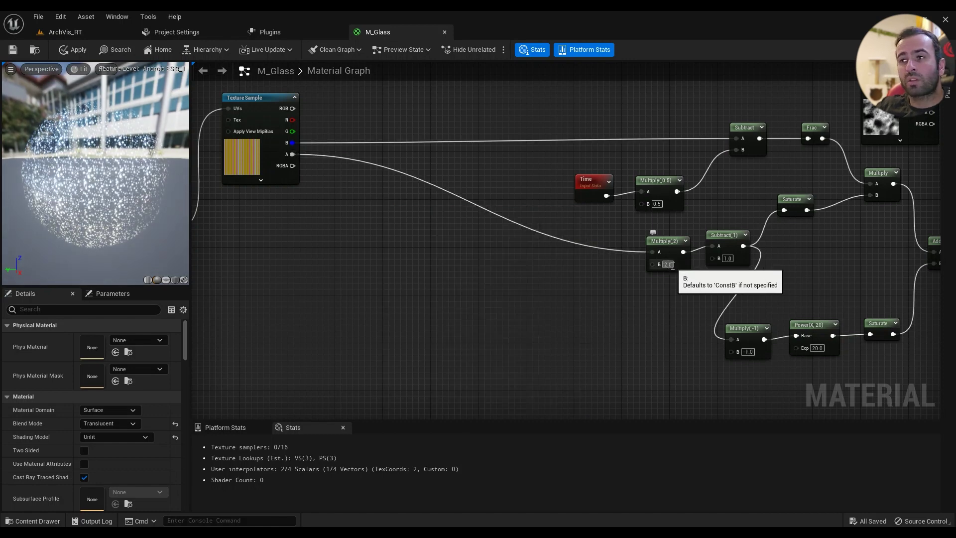
Step: Search for Subtract from the output of the Multiply(,2) node without placing one, and point out the Subtract(,1) node's B value
right_drag(713, 335, 533, 297)
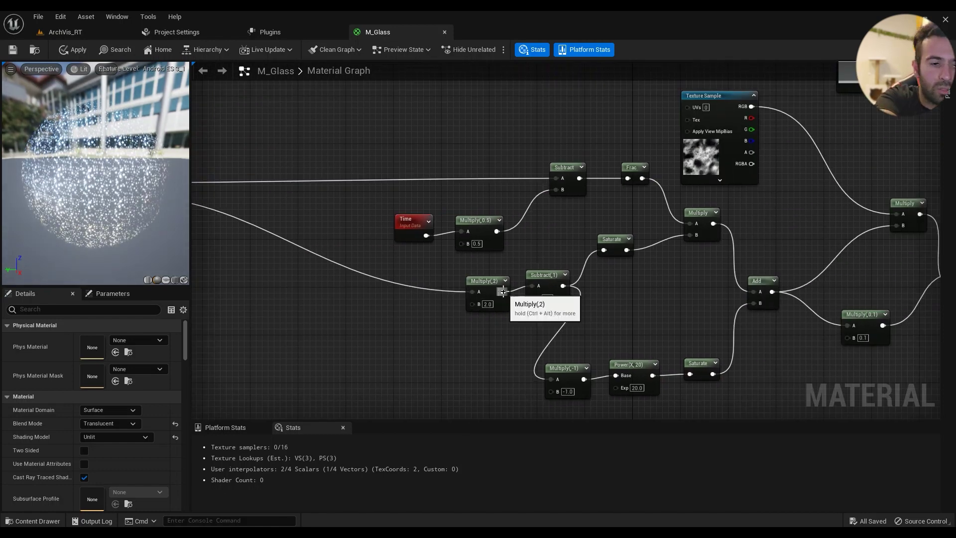
drag(503, 292, 511, 321)
text(subtr)
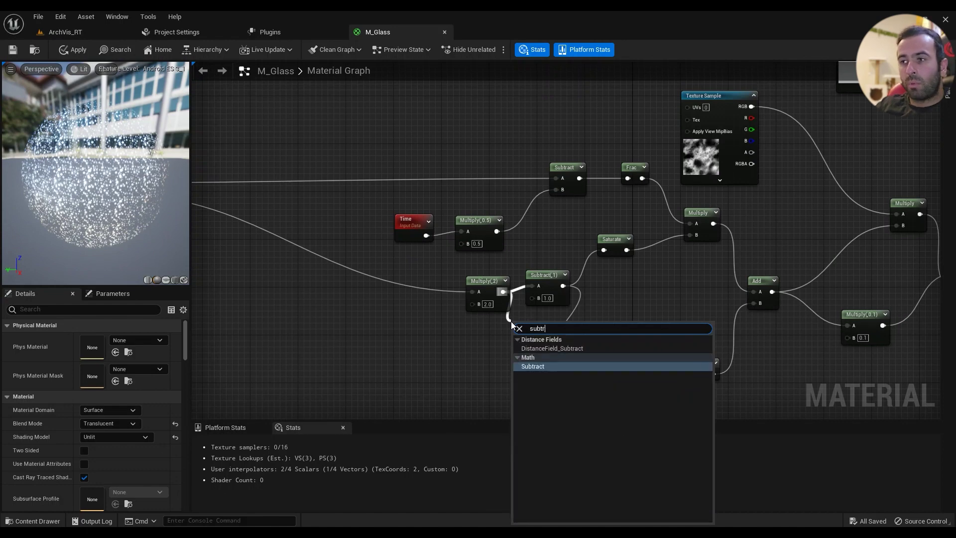
click(486, 372)
click(547, 299)
Step: Search the available nodes for Saturate from the Subtract(,1) node's output without placing one
right_drag(631, 282, 590, 322)
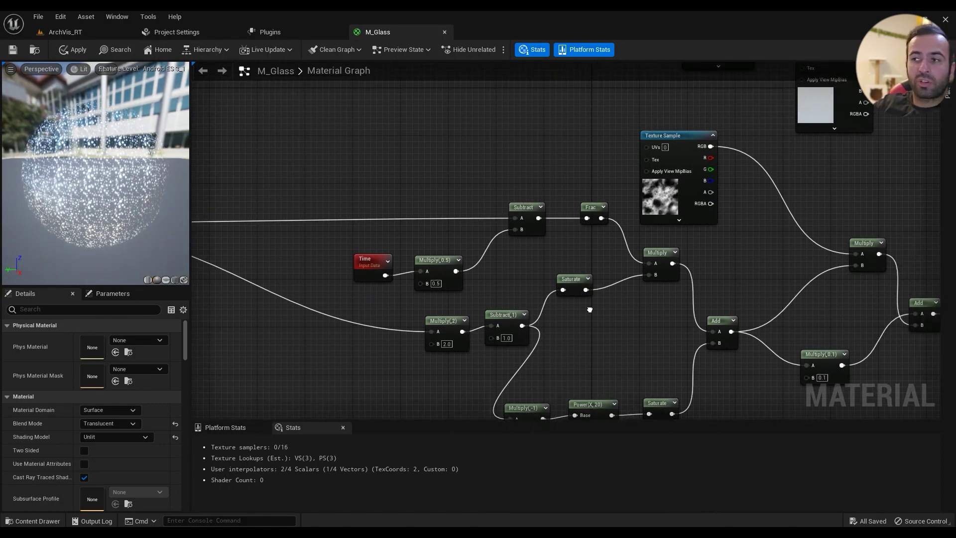
drag(521, 326, 563, 319)
text(s)
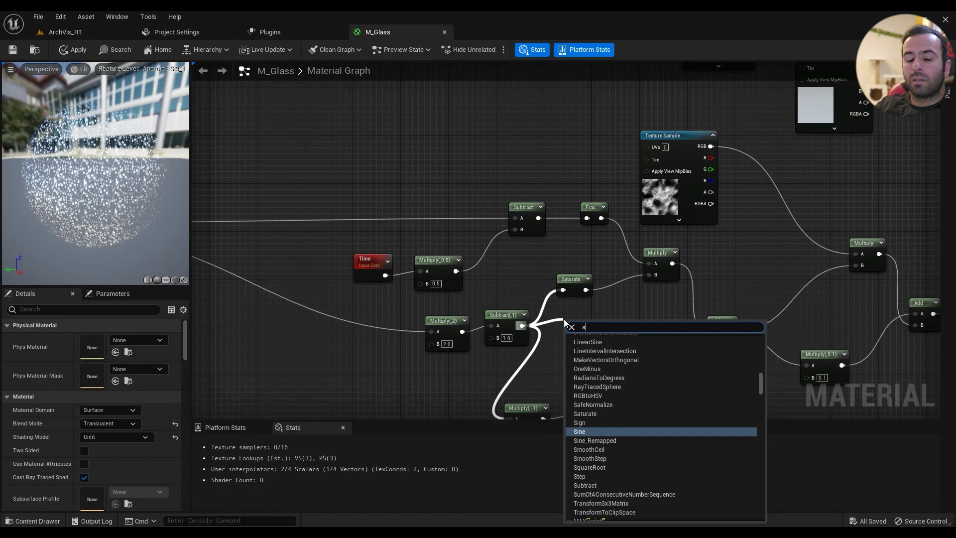
text(tu)
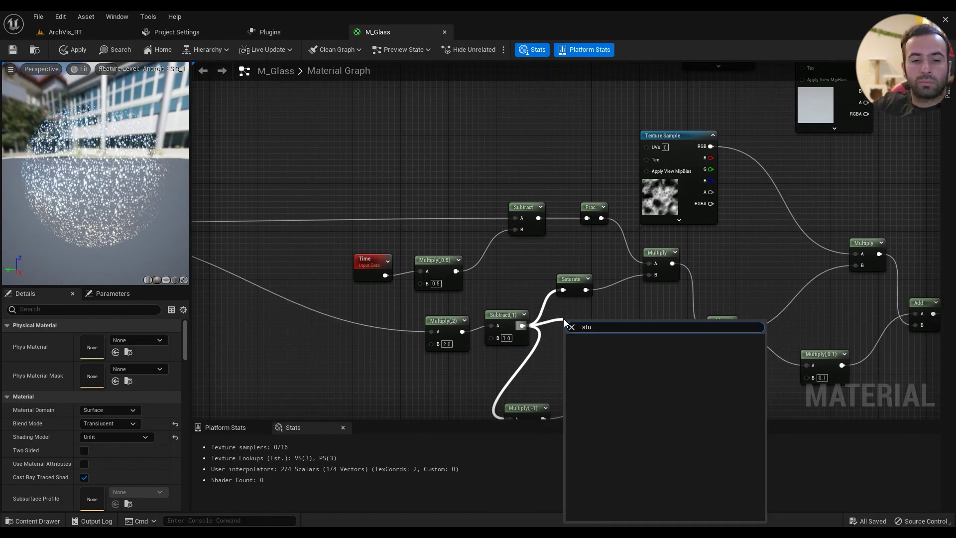
key(BackSpace)
key(BackSpace)
text(ature)
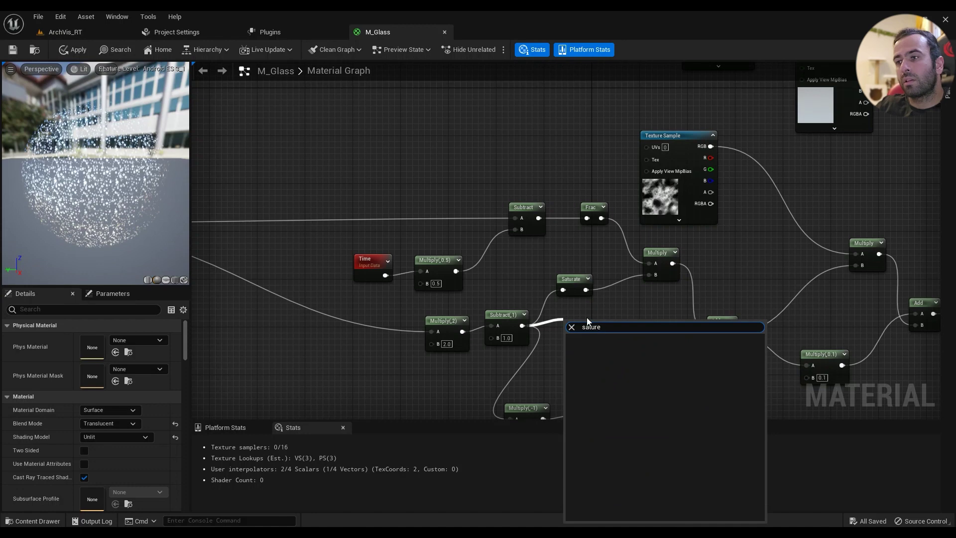
key(BackSpace)
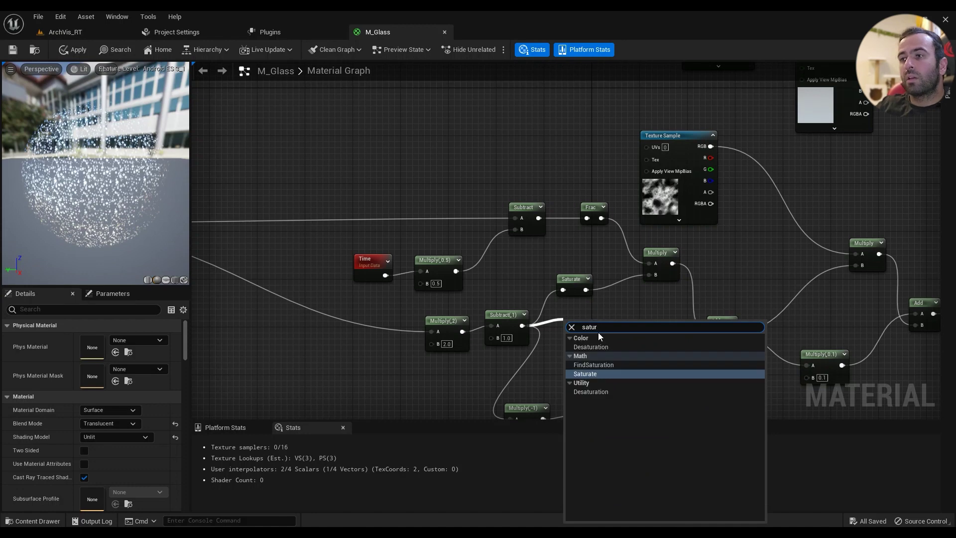
click(611, 314)
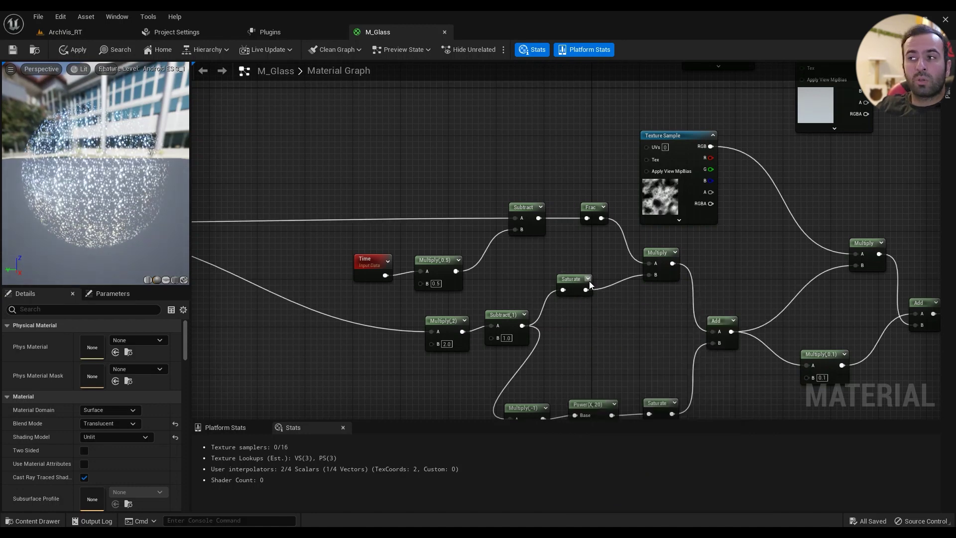
Step: Place a trial Multiply node below the Multiply that joins Frac and Saturate, and delete it
right_drag(669, 269, 657, 220)
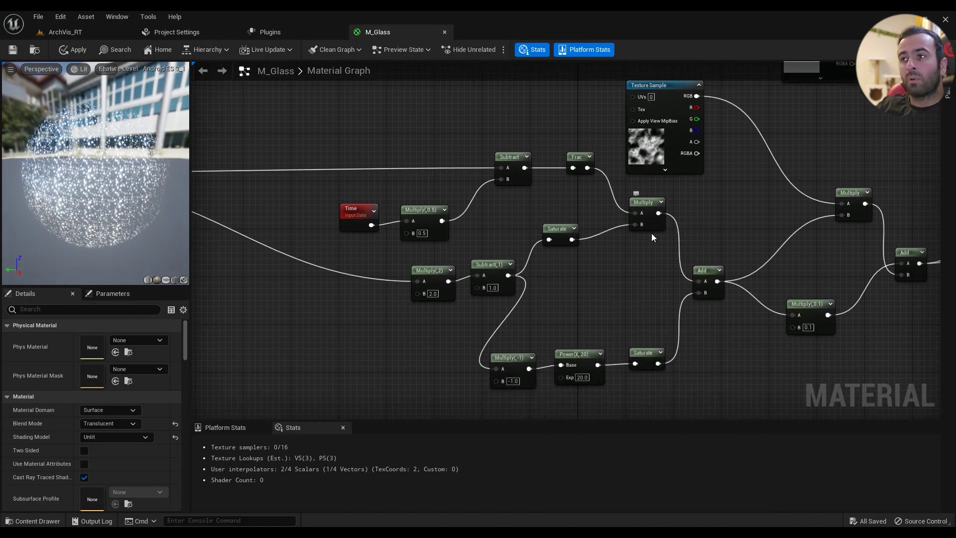
click(626, 244)
drag(602, 145, 568, 177)
drag(683, 238, 618, 312)
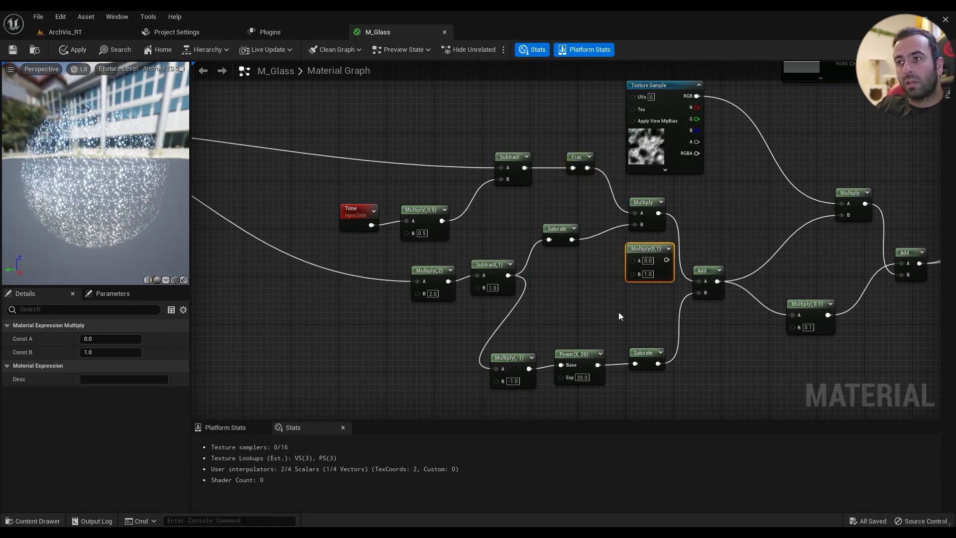
key(Delete)
Step: Search the available nodes for Power from the output of the Multiply(,-1) node without placing one
right_drag(586, 292, 572, 210)
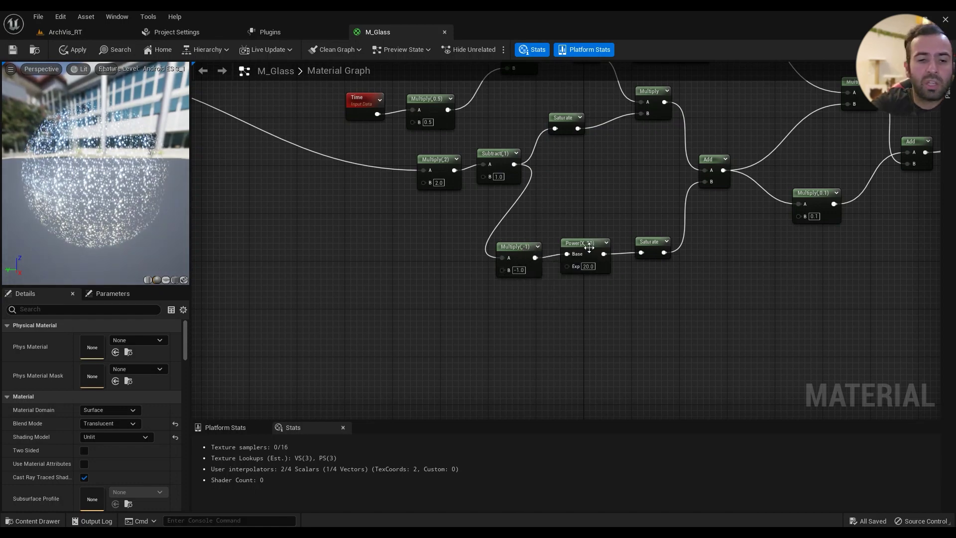
drag(534, 257, 572, 340)
text(power)
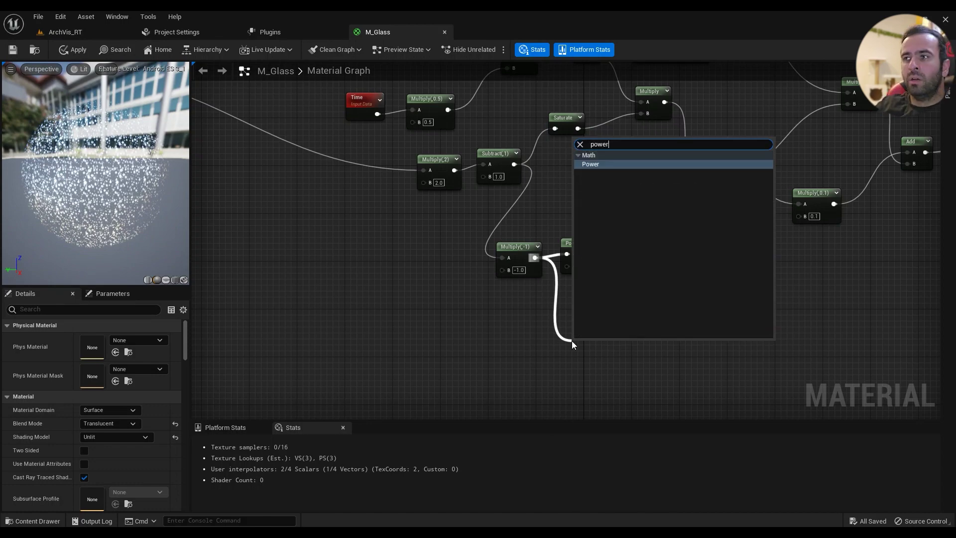
click(539, 336)
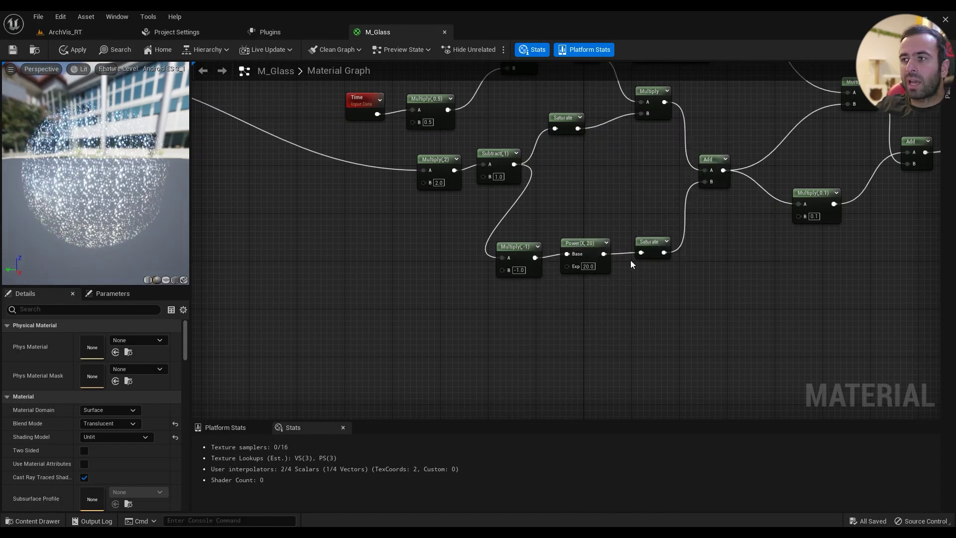
Step: Search the available nodes for Add from the output of the Saturate after the Power node, without placing one
right_drag(617, 264, 413, 349)
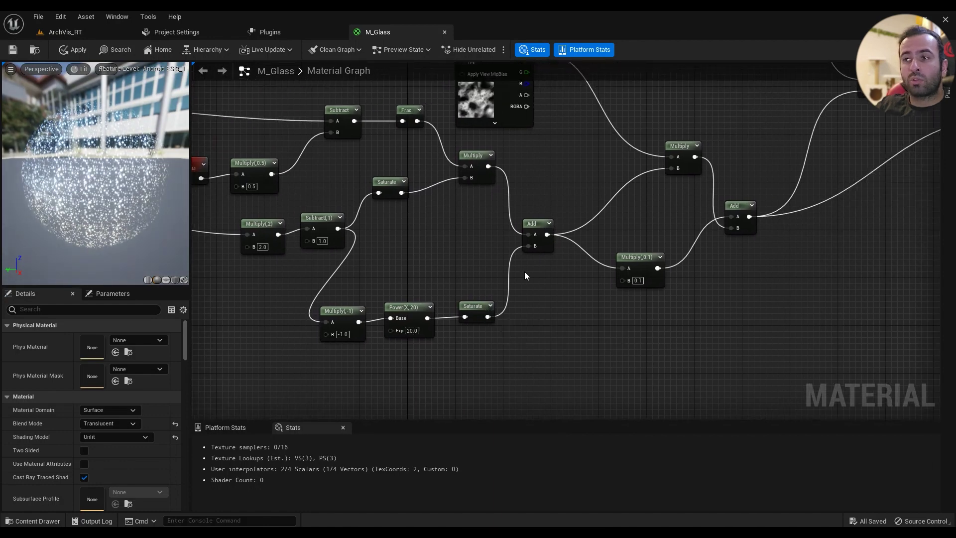
right_drag(524, 271, 513, 332)
drag(477, 380, 496, 358)
text(add)
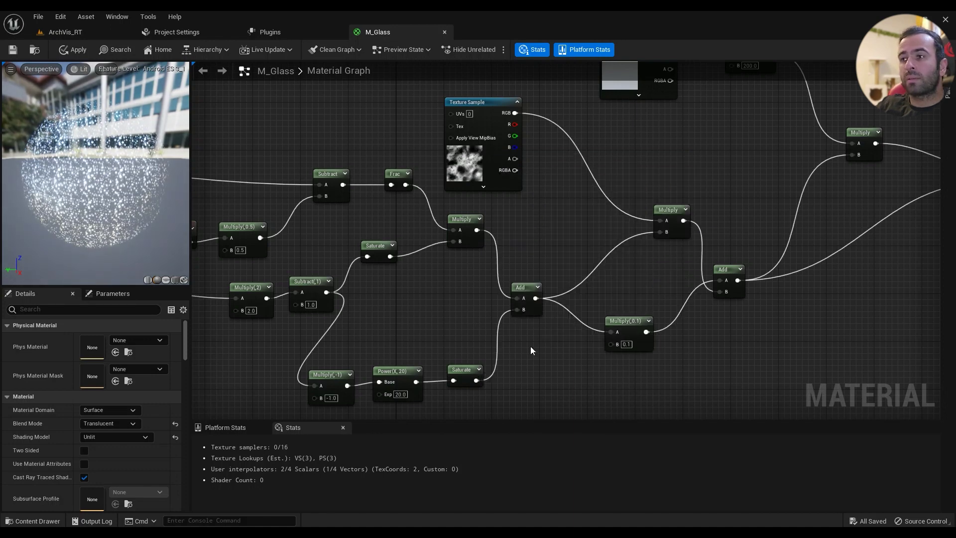
right_drag(530, 346, 429, 374)
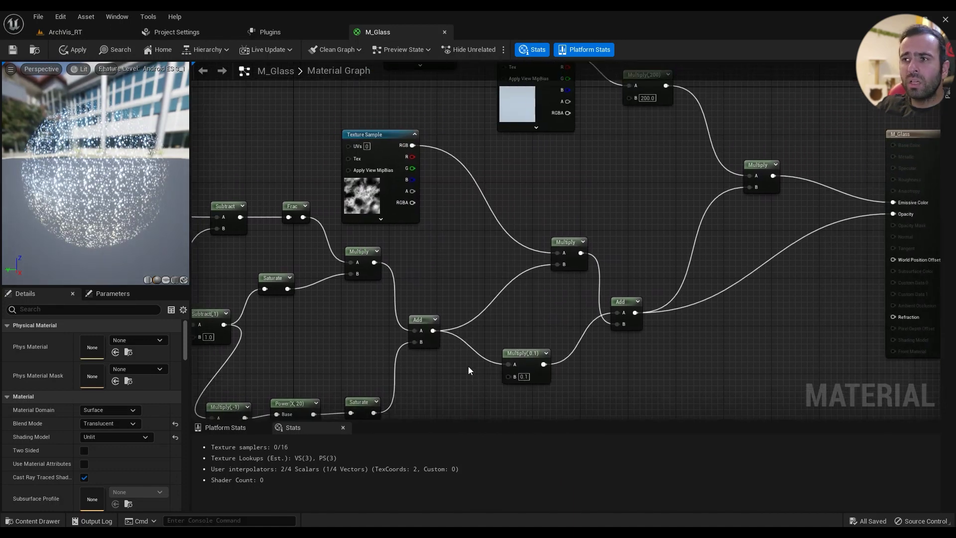
Step: Move the T_Noise01 Texture Sample right and slightly down, closer to the Multiply node it feeds
scroll(468, 366, down, 1)
scroll(486, 318, down, 1)
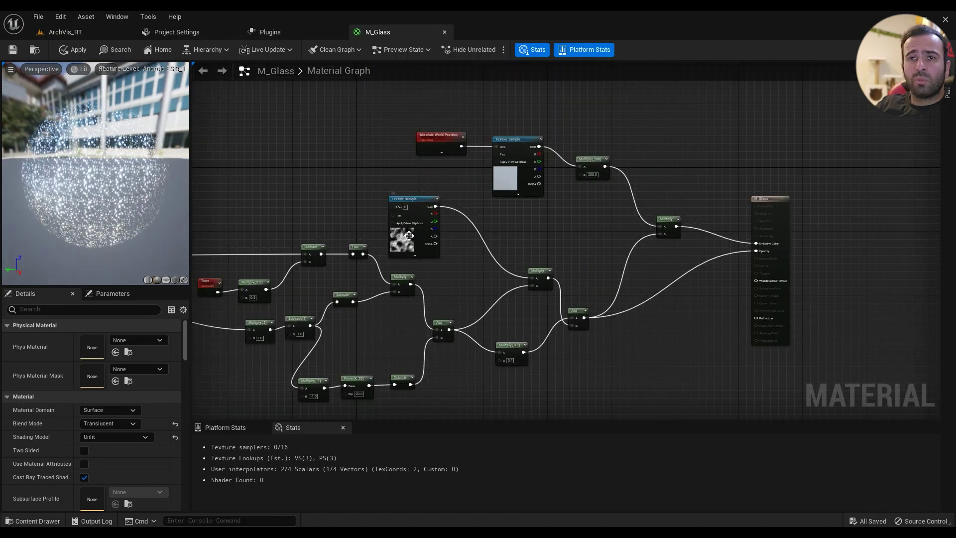
drag(409, 236, 460, 255)
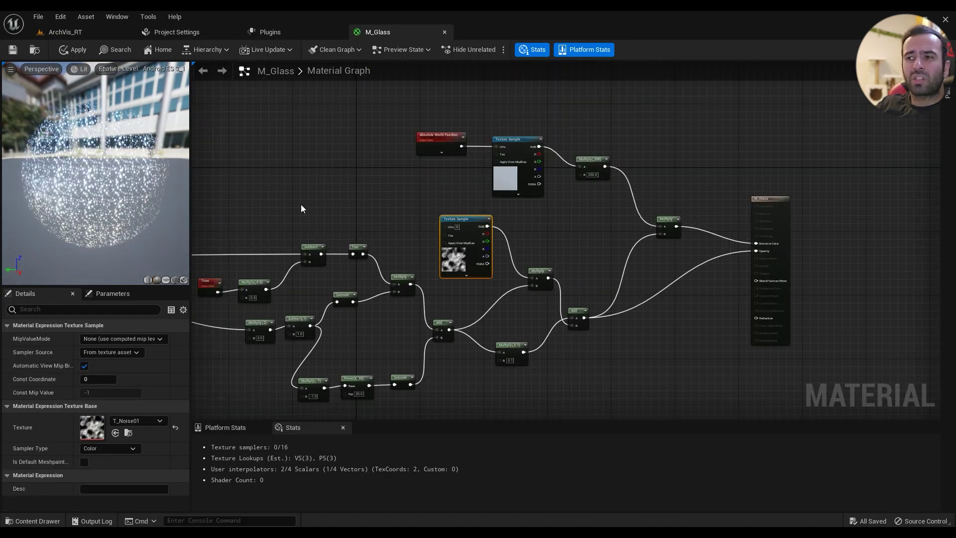
right_drag(463, 335, 515, 241)
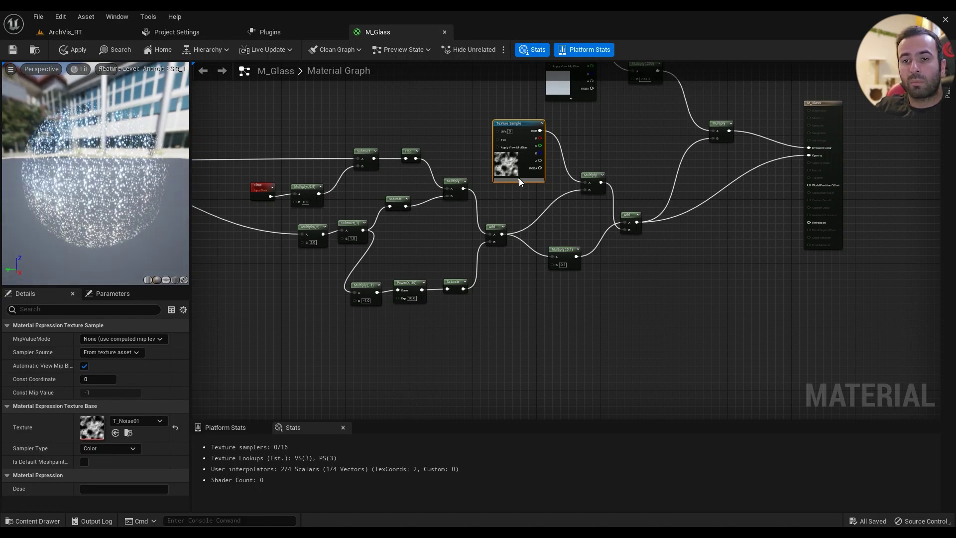
Step: Look through the noise Texture Sample's texture choices and search the available nodes for texture below the Multiply(,0.1) node without placing one
click(136, 423)
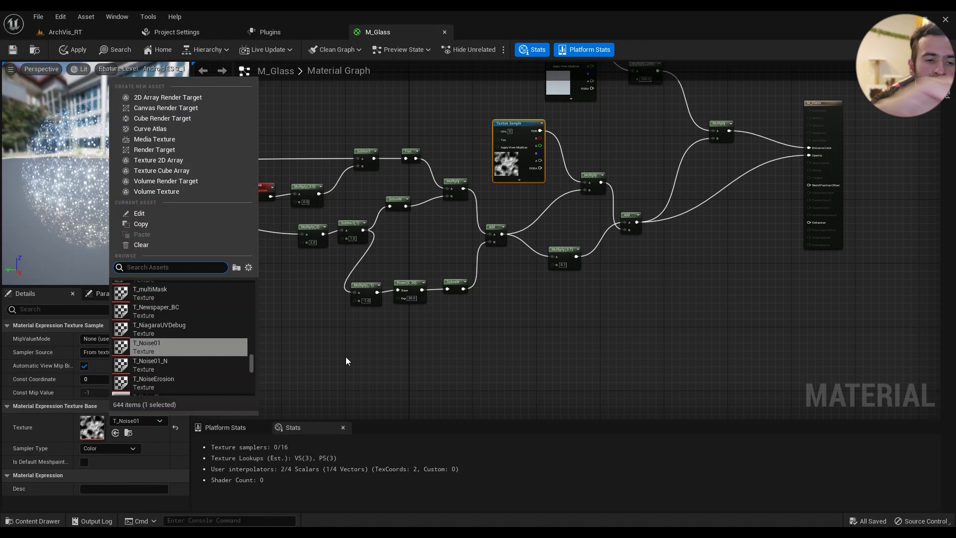
right_drag(346, 360, 399, 360)
right_click(648, 320)
text(texture)
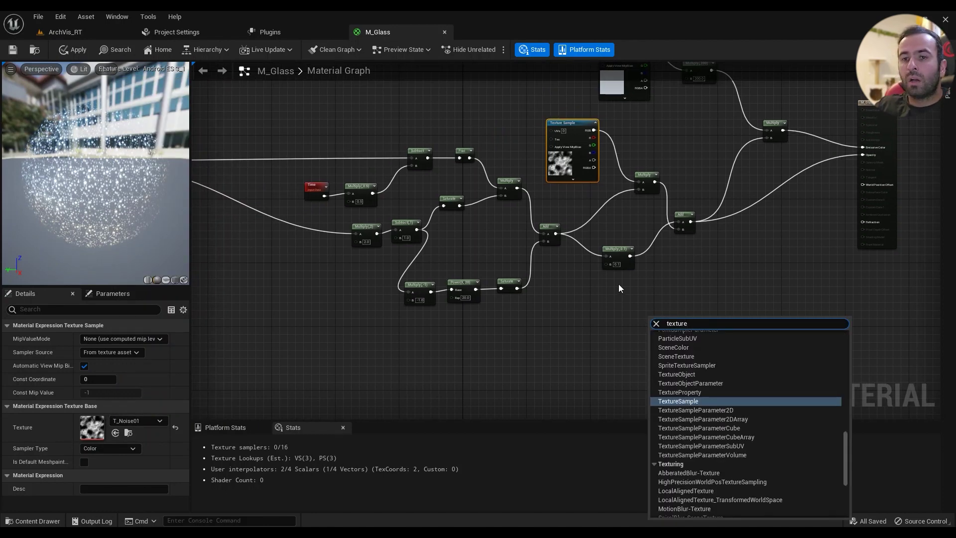
right_drag(619, 288, 602, 305)
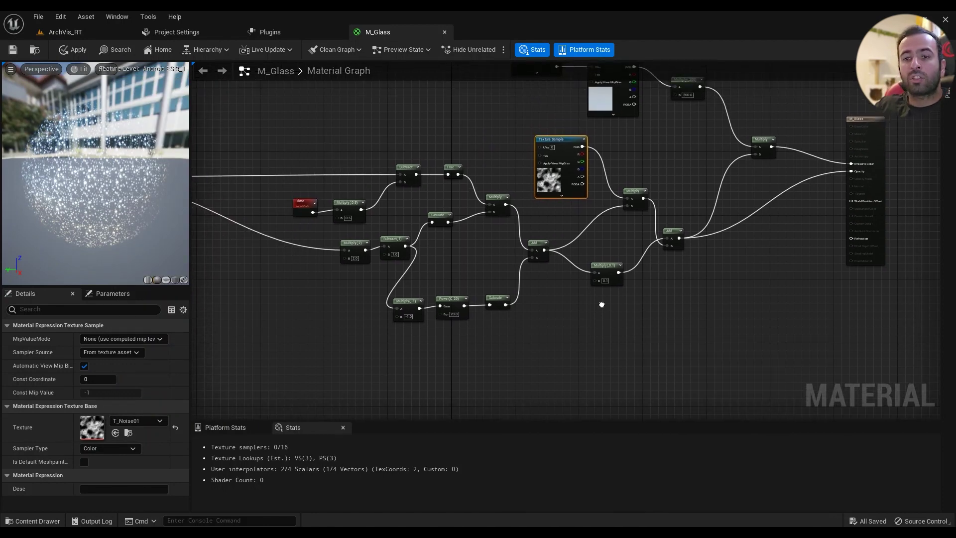
Step: Search the noise Texture Sample's texture choices for noise, keep T_Noise01, and clear the selection
click(124, 420)
text(noise)
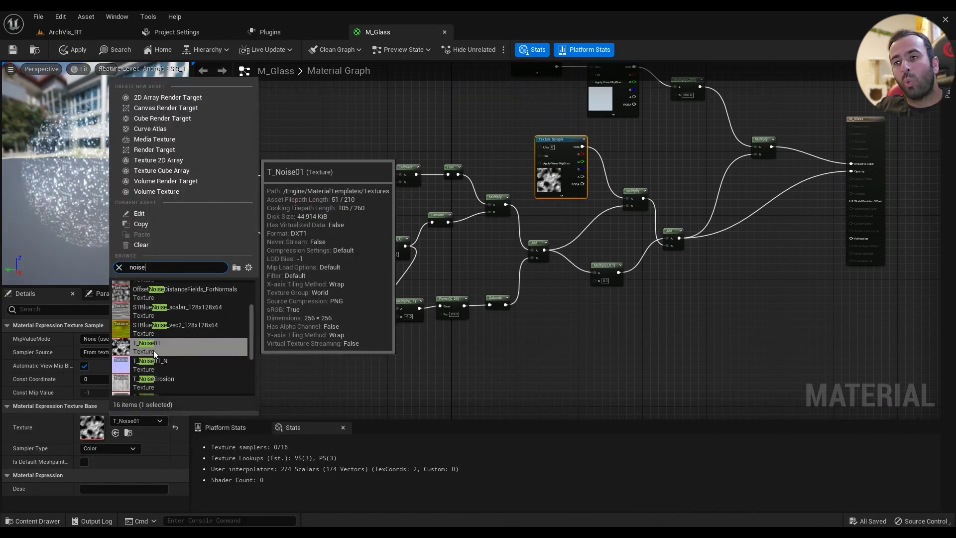
click(309, 372)
click(401, 366)
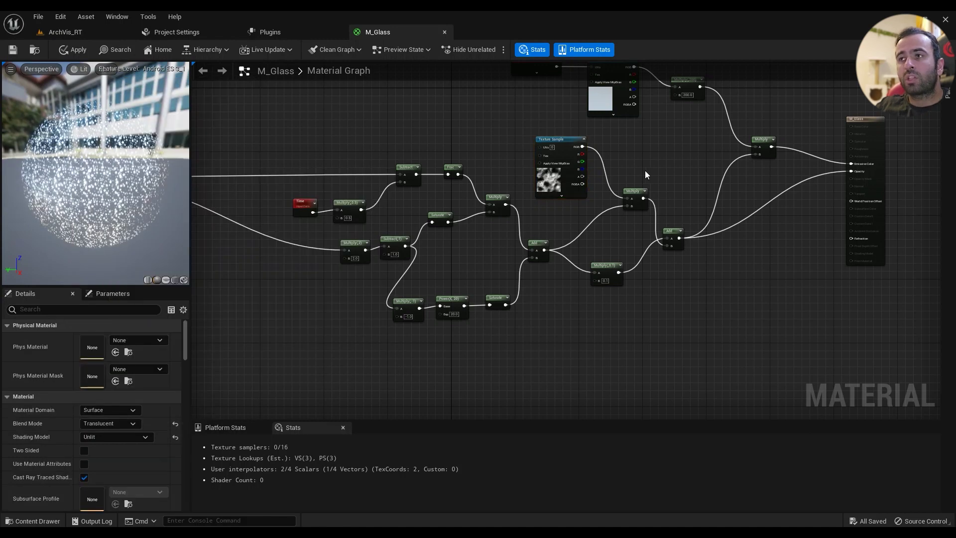
Step: Move the T_Noise01 Texture Sample left and slightly up, away from the Multiply node it feeds
drag(569, 142, 542, 129)
right_drag(588, 152, 560, 153)
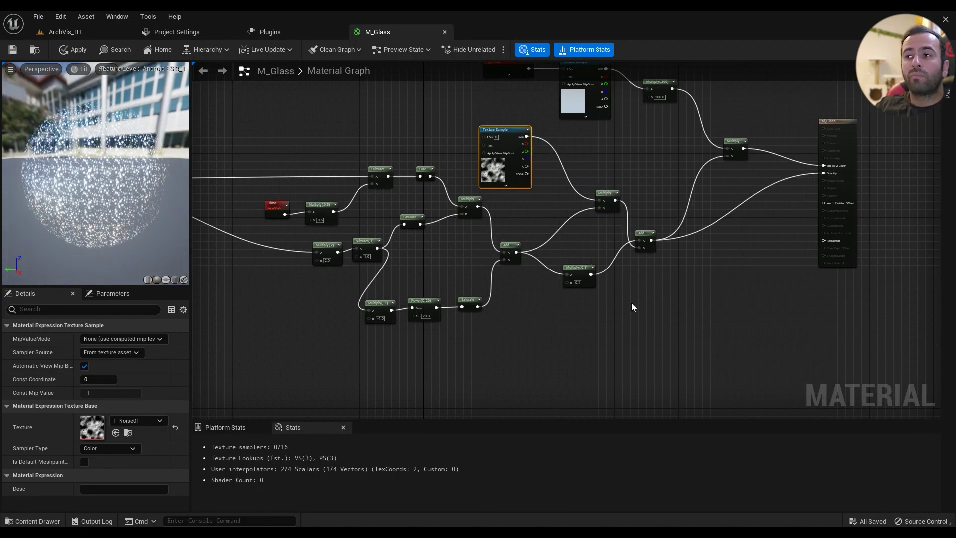
Step: Select the raindrop nodes leading into the first Add and examine how its output is multiplied with the T_Noise01 Texture Sample
scroll(535, 293, up, 2)
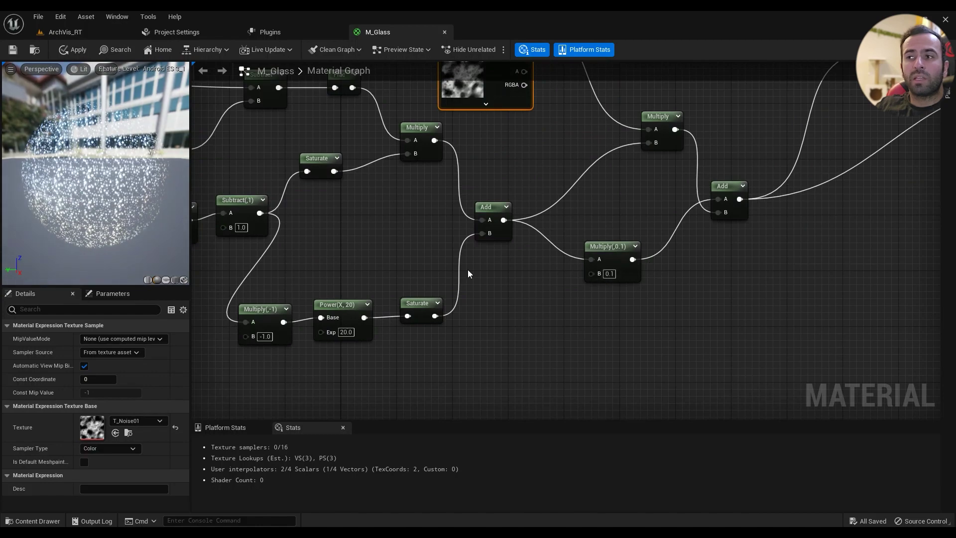
scroll(510, 251, down, 5)
drag(519, 247, 369, 331)
scroll(509, 295, up, 4)
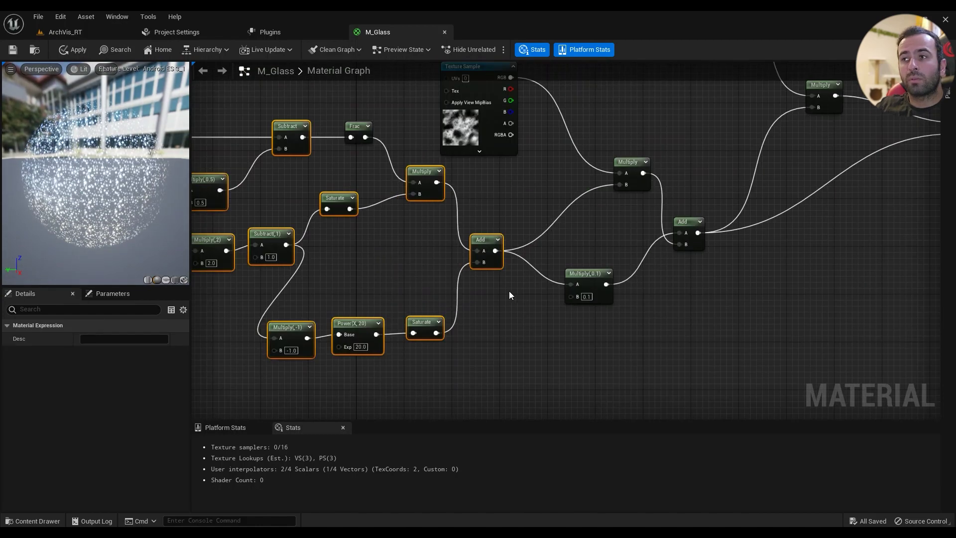
right_drag(671, 106, 608, 178)
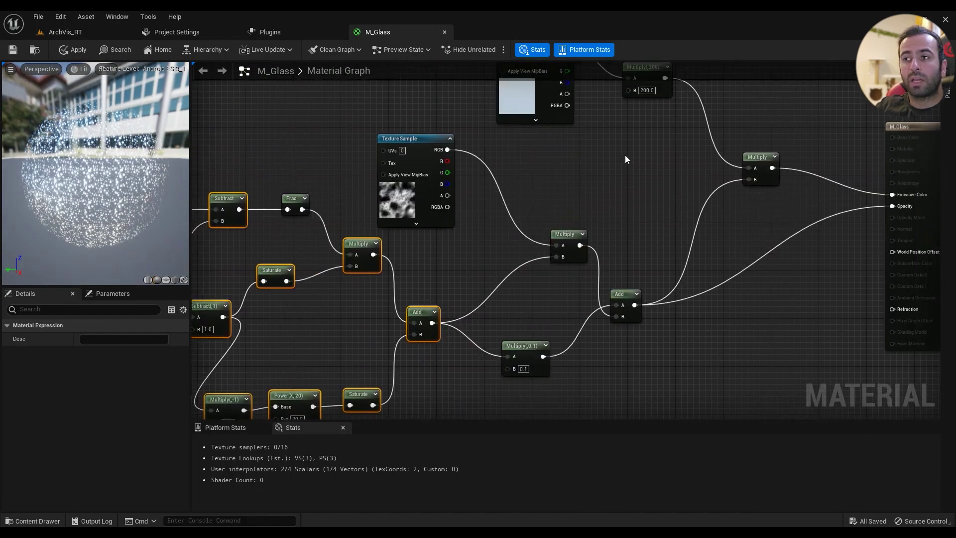
scroll(558, 232, down, 5)
scroll(524, 216, up, 5)
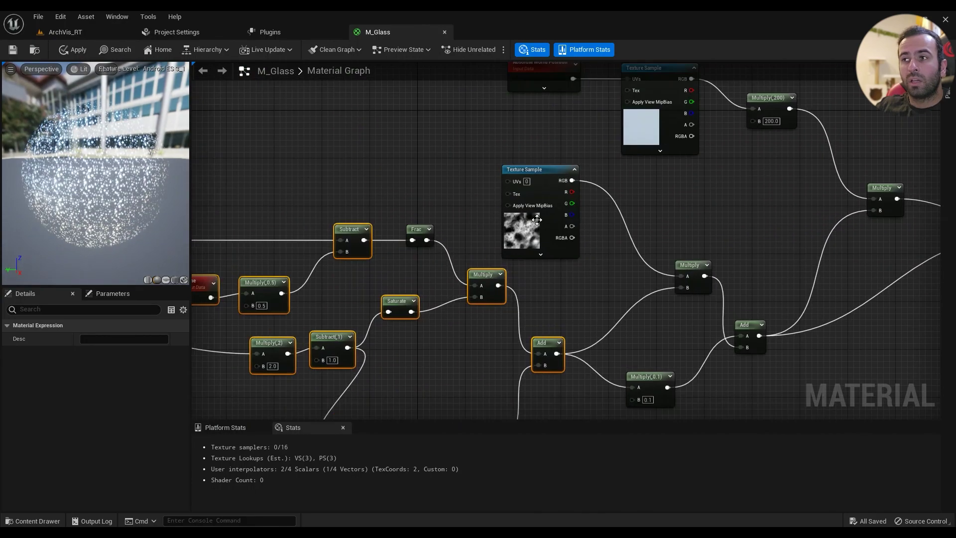
scroll(534, 225, down, 1)
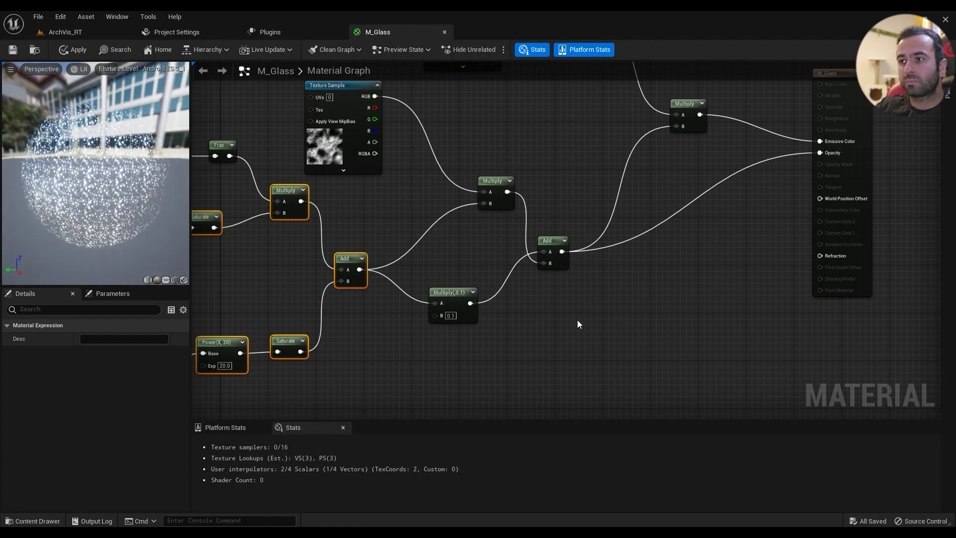
Step: Trace the final Add to Emissive Color and Opacity, and select the M_Glass output node
right_drag(579, 270, 572, 303)
drag(555, 284, 814, 187)
right_drag(776, 189, 590, 282)
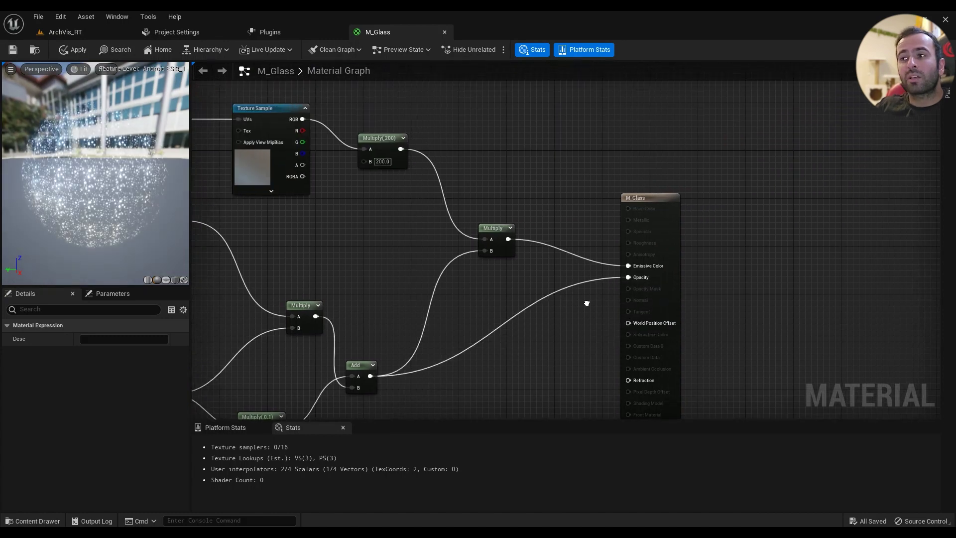
click(671, 257)
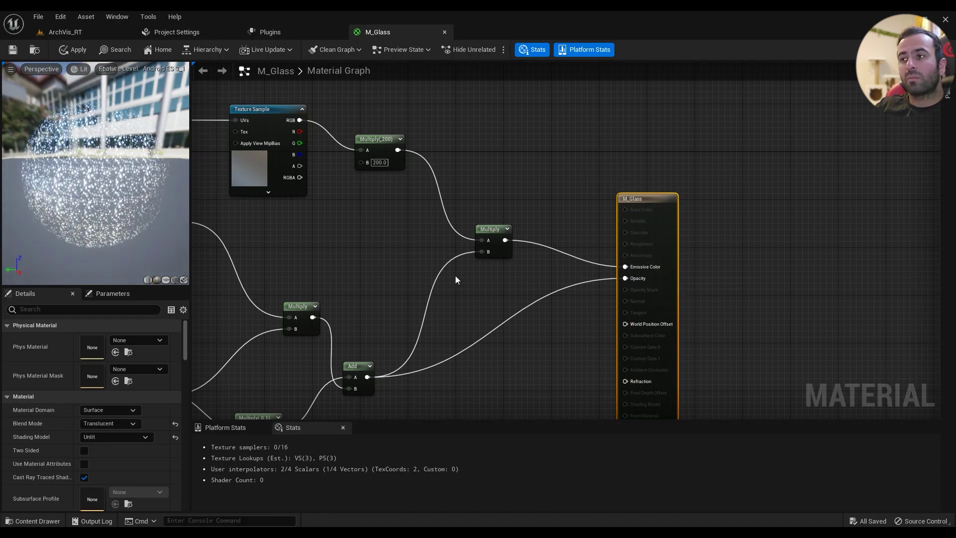
Step: Select the Texture Sample fed by Absolute World Position, view the HDRIBackdrop in the ArchVis_RT level for comparison, and return to the M_Glass graph
right_drag(411, 264, 551, 309)
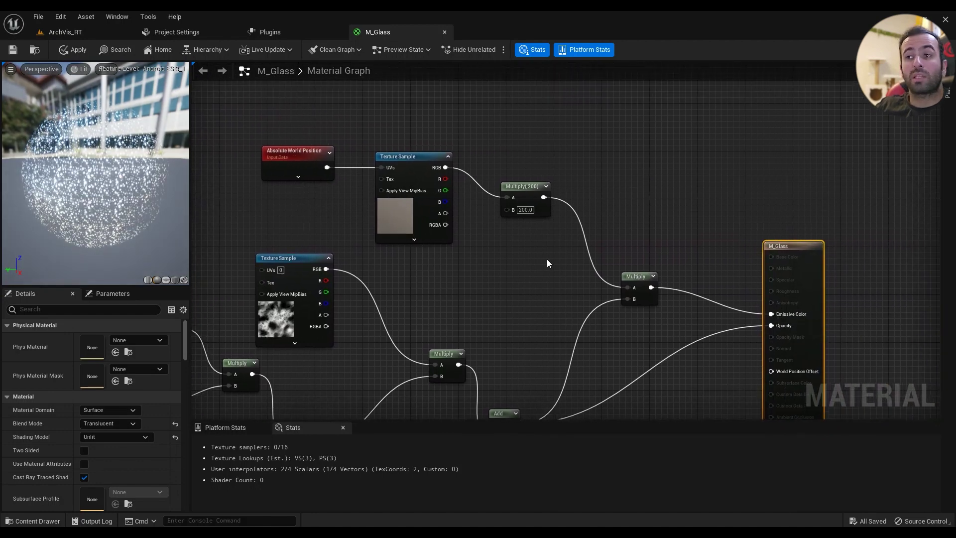
click(392, 225)
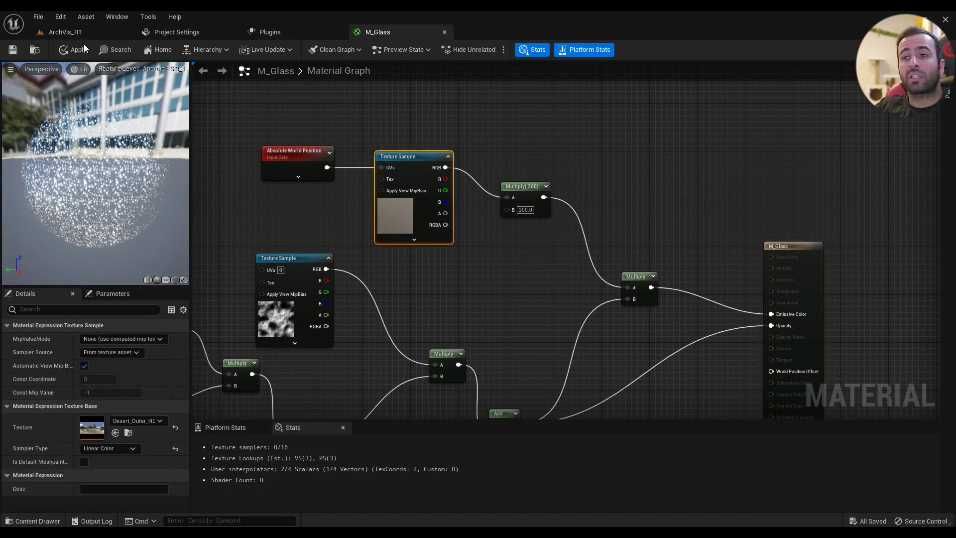
click(73, 34)
right_drag(326, 229, 431, 237)
key(w)
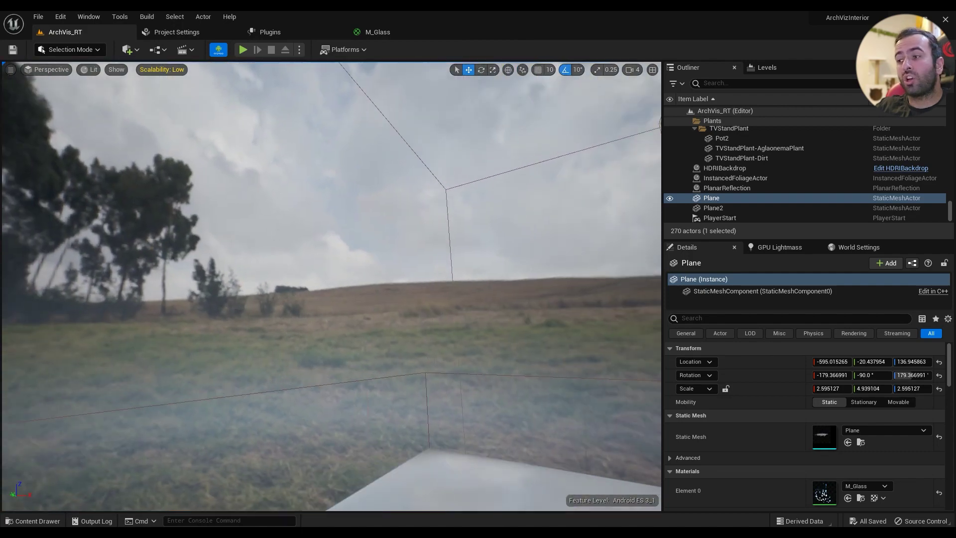
click(326, 229)
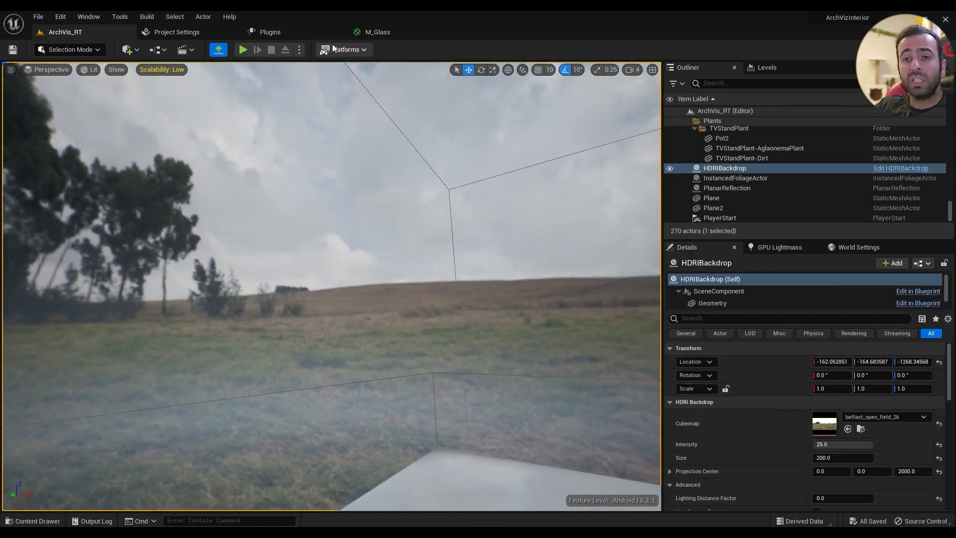
click(378, 31)
right_drag(500, 284, 509, 264)
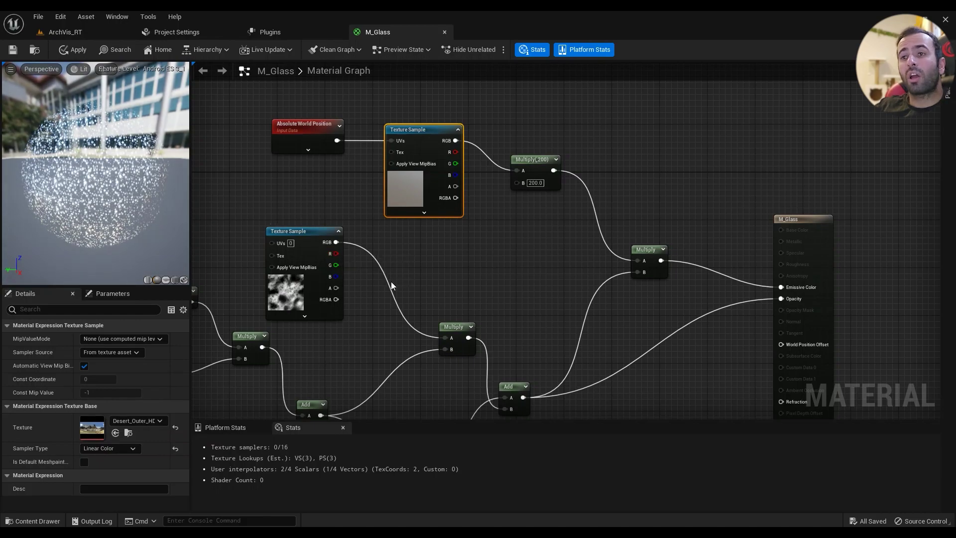
Step: Inspect the raindrops on the window glass from inside the ArchVis_RT room and return to the M_Glass graph
click(94, 28)
mouse_move(292, 220)
right_down()
mouse_move(348, 199)
mouse_move(438, 234)
mouse_move(358, 215)
mouse_move(379, 224)
mouse_move(281, 216)
mouse_move(289, 221)
right_up()
key(w)
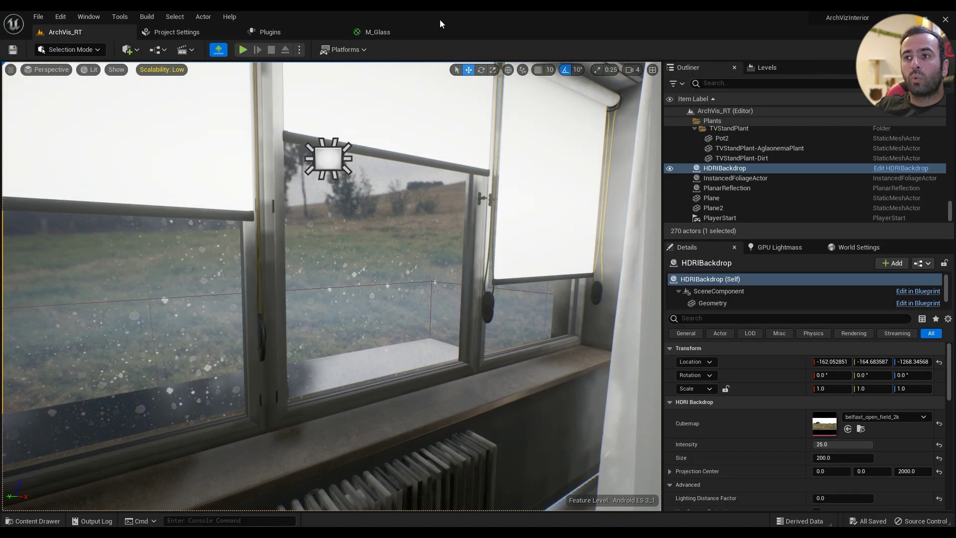
click(392, 31)
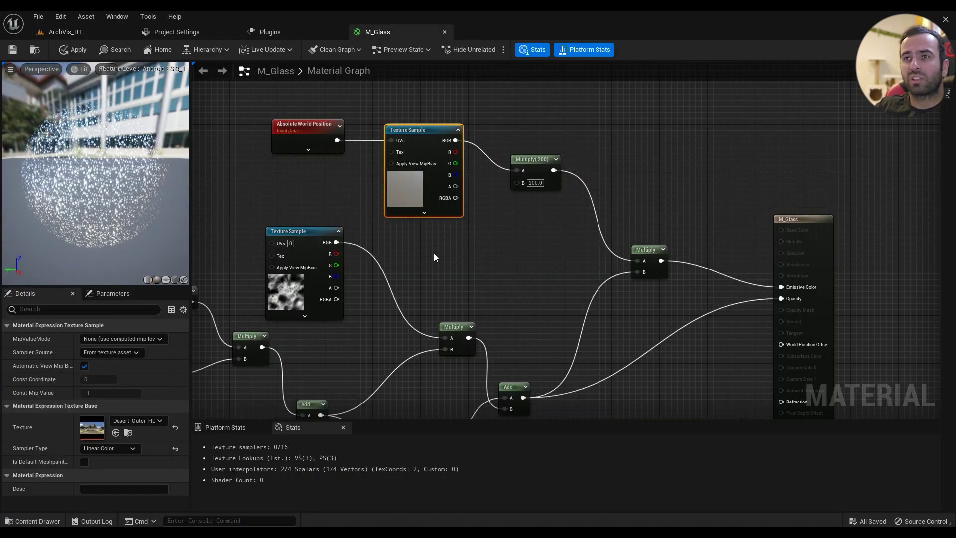
Step: Search the available nodes for world above the Absolute World Position node without placing one
right_drag(341, 188, 363, 255)
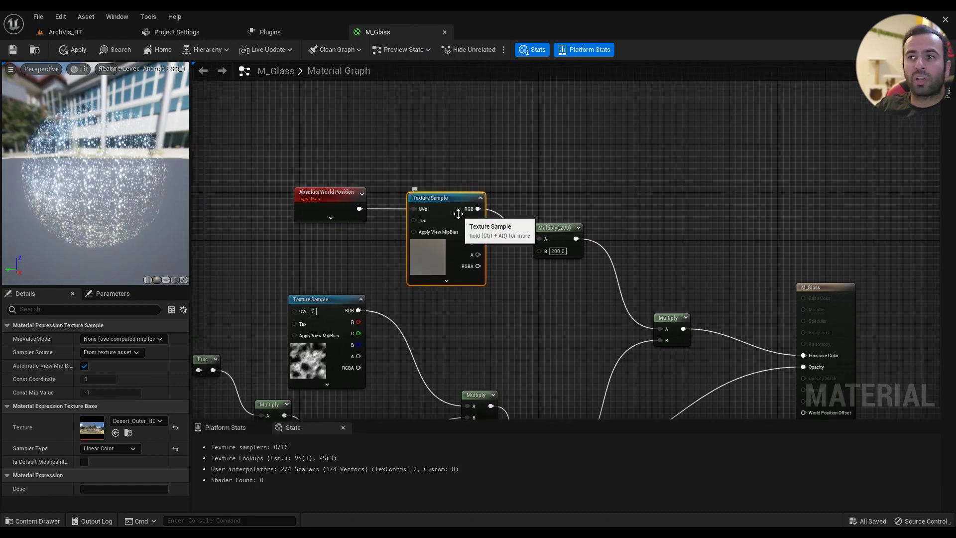
right_drag(423, 188, 468, 298)
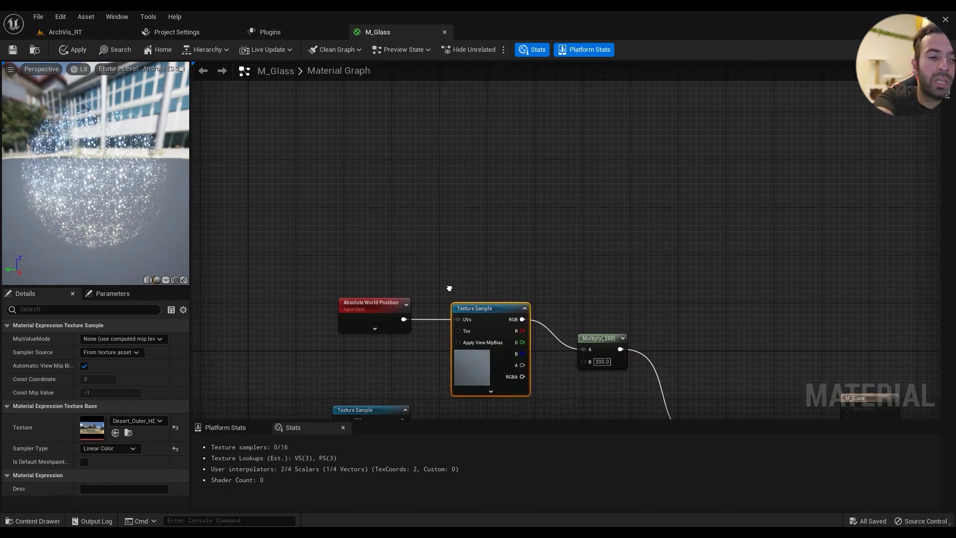
right_click(359, 208)
text(world)
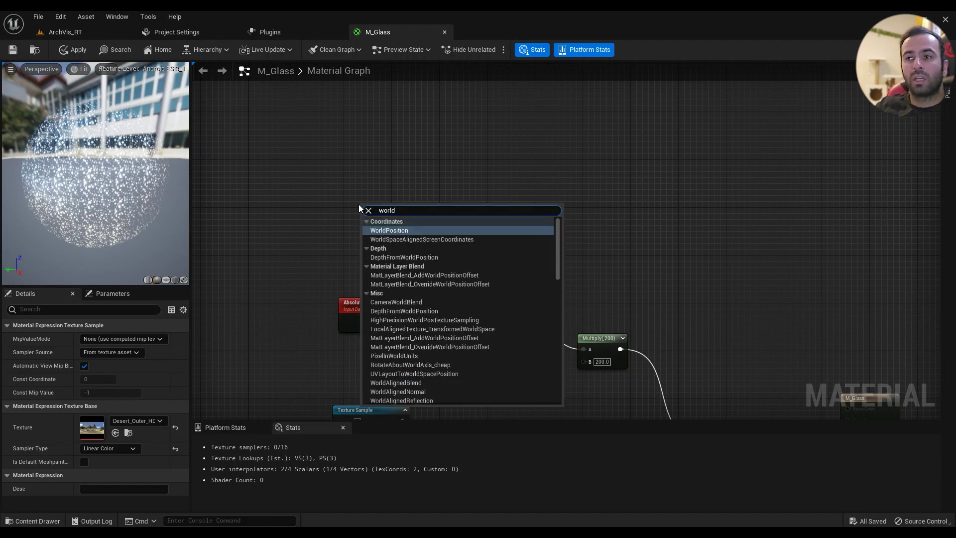
right_drag(347, 258, 222, 213)
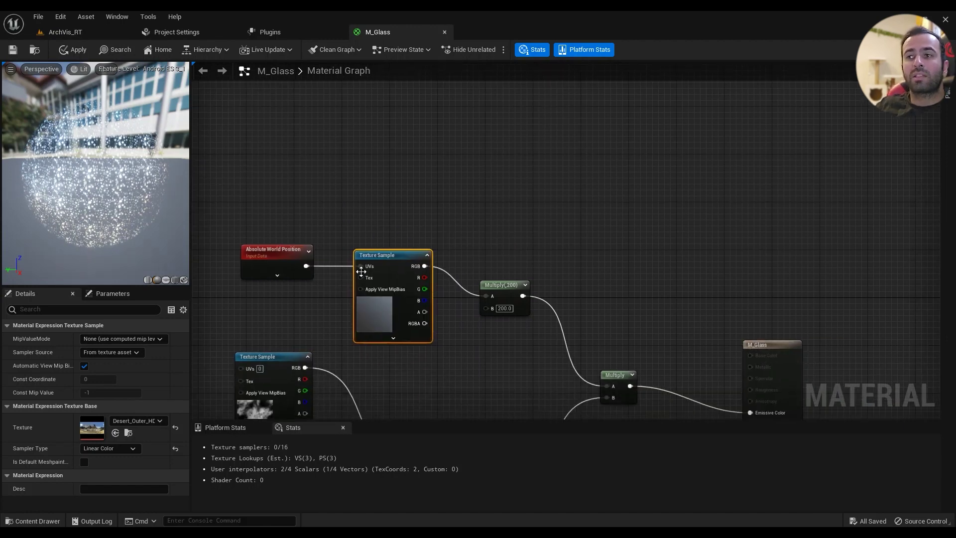
Step: Set B to 10 on the Multiply after the Desert_Outer_HDRI Texture Sample and apply the material
right_drag(455, 255, 385, 166)
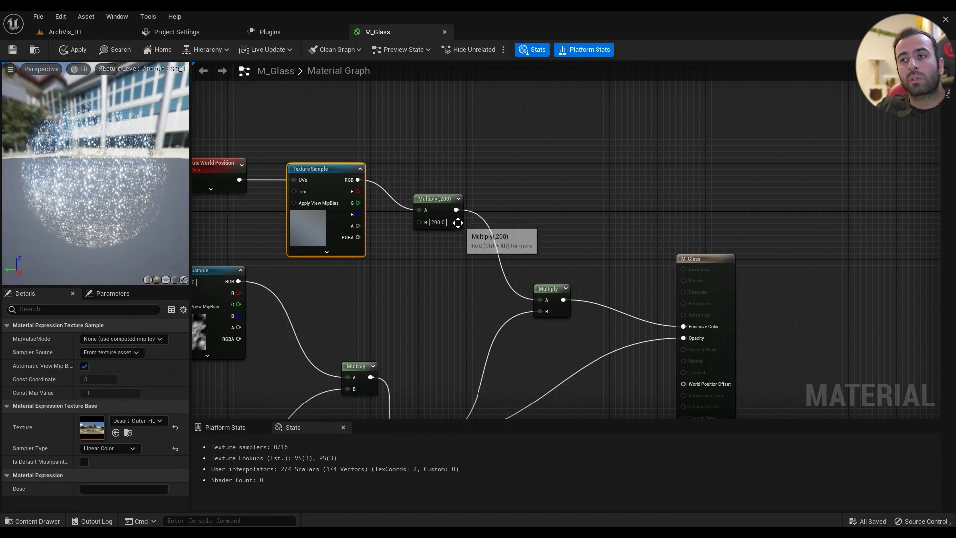
click(440, 222)
text(10)
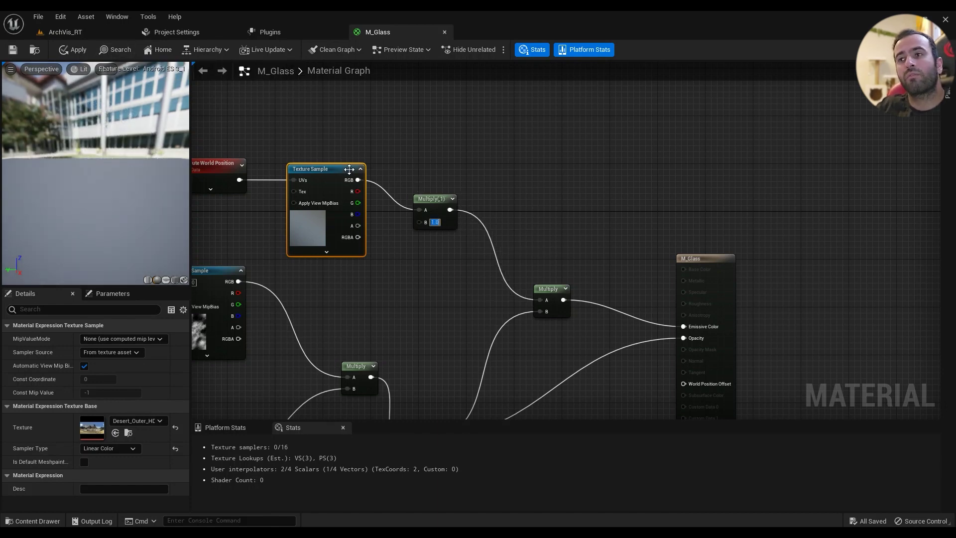
drag(357, 181, 419, 209)
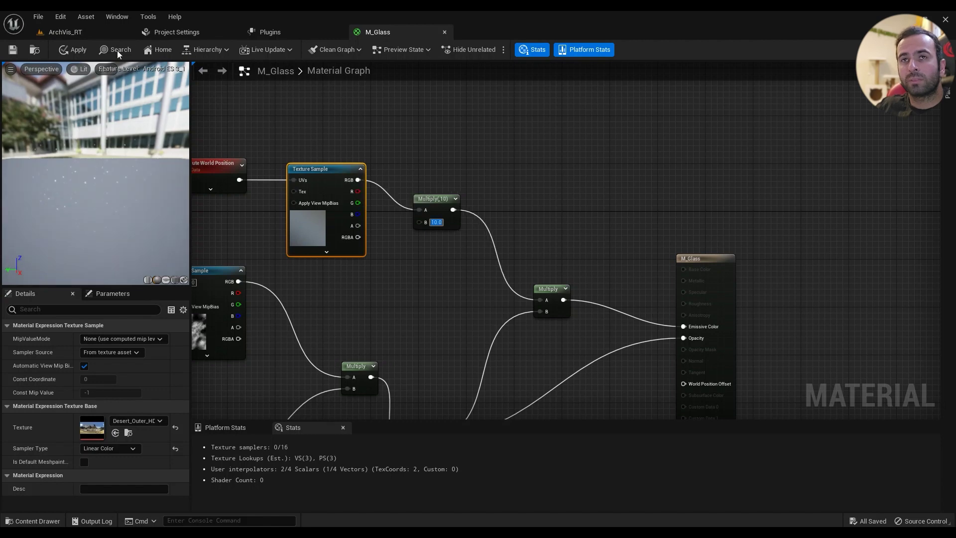
Step: Inspect the reduced raindrop brightness up close on the ArchVis_RT windows and return to the M_Glass graph
click(84, 32)
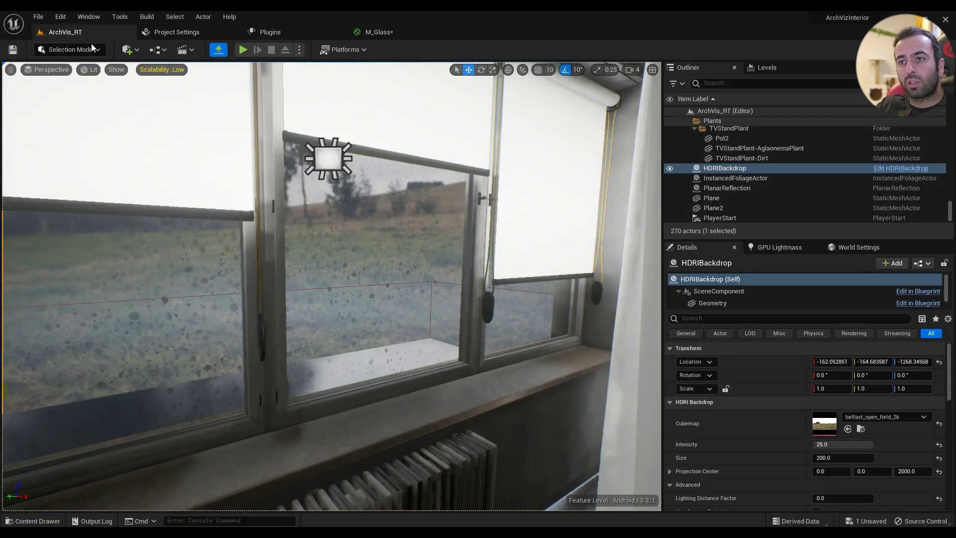
key(w)
right_drag(335, 252, 363, 263)
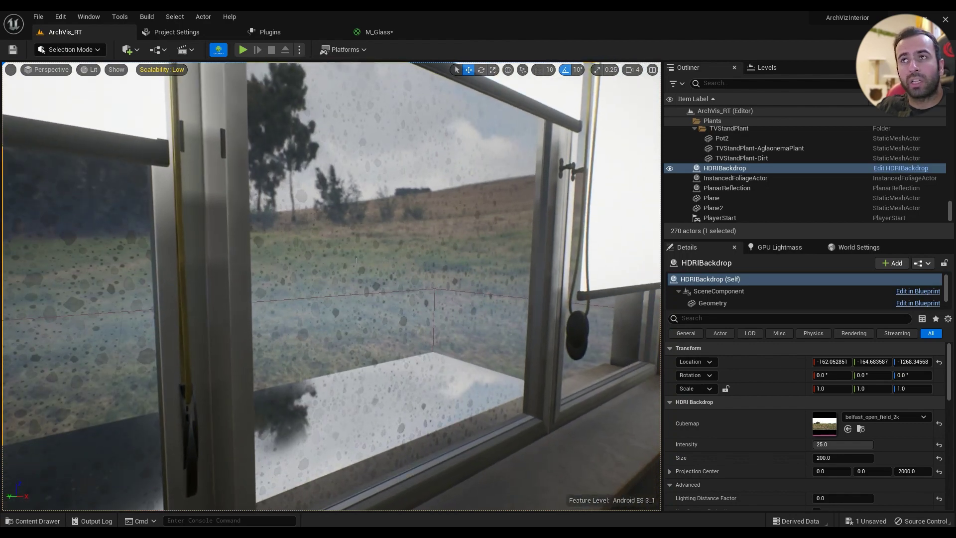
click(378, 32)
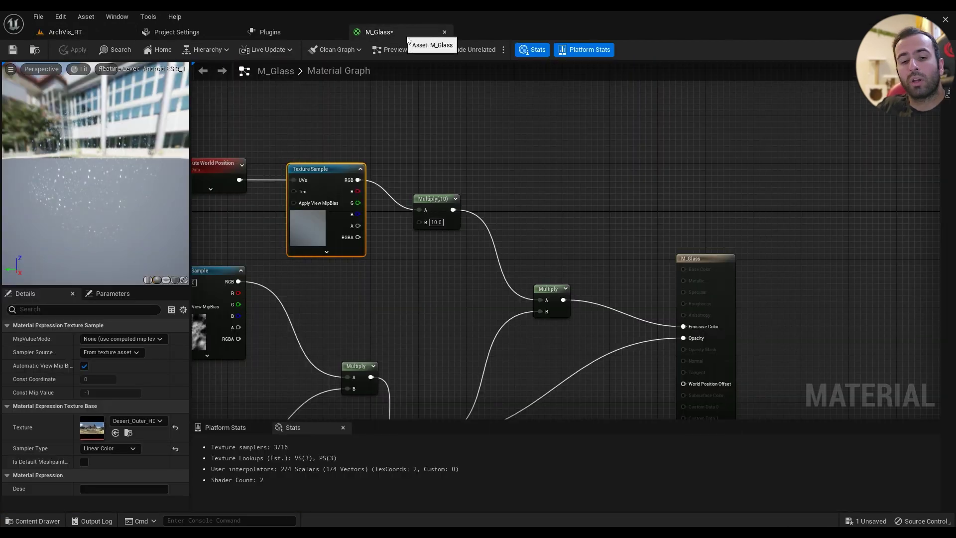
Step: Set B back to 200 on the Multiply after the environment Texture Sample and apply the material
double_click(436, 222)
text(200)
key(Return)
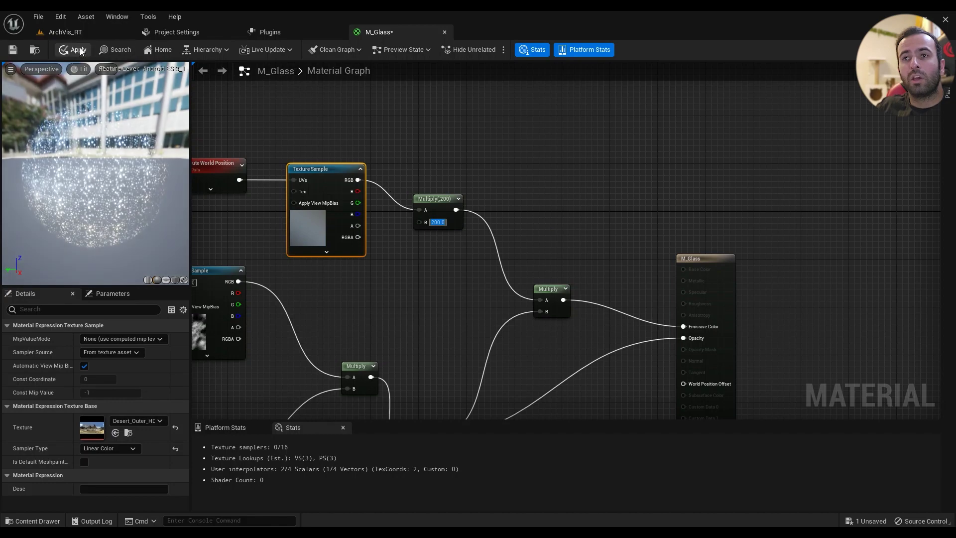
click(78, 50)
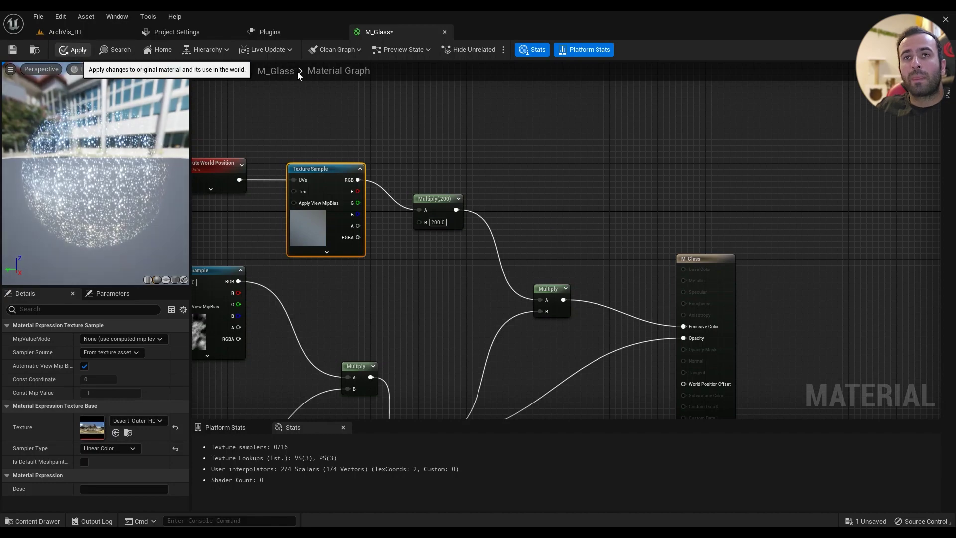
Step: Check the brighter raindrops on the ArchVis_RT windows and return to the Multiply feeding Emissive Color in the M_Glass graph
click(76, 35)
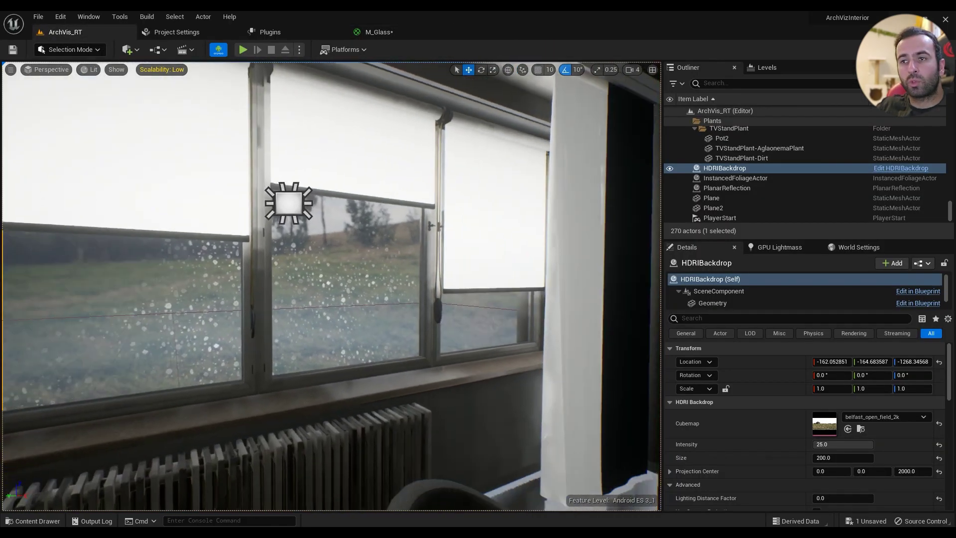
key(w)
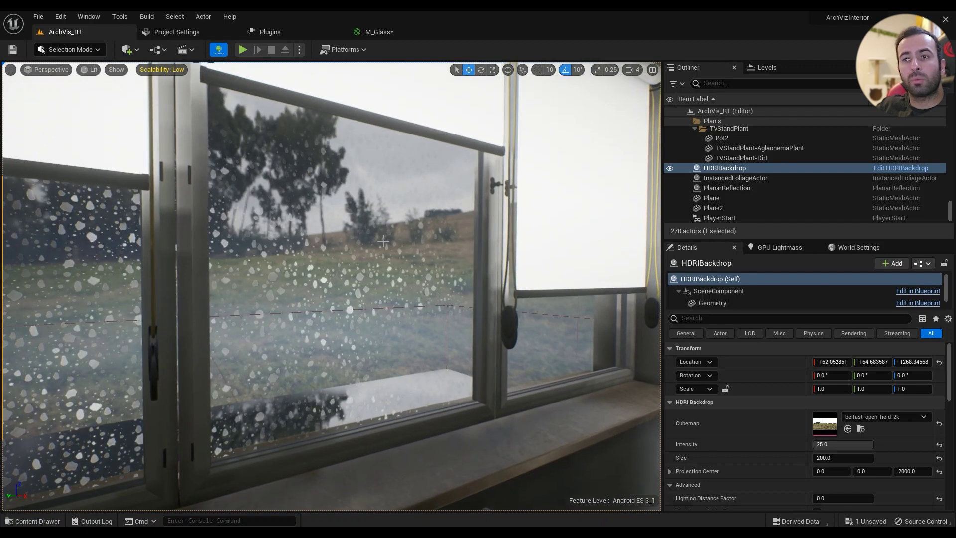
click(376, 33)
right_drag(482, 316, 507, 230)
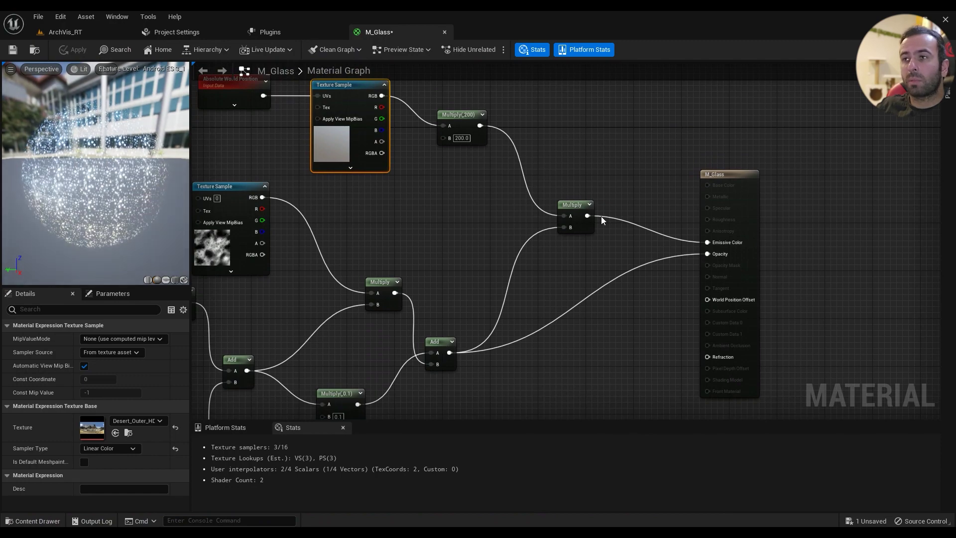
Step: Add a scalar parameter named Emissive to the M_Glass graph, below the environment Texture Sample
scroll(616, 277, down, 5)
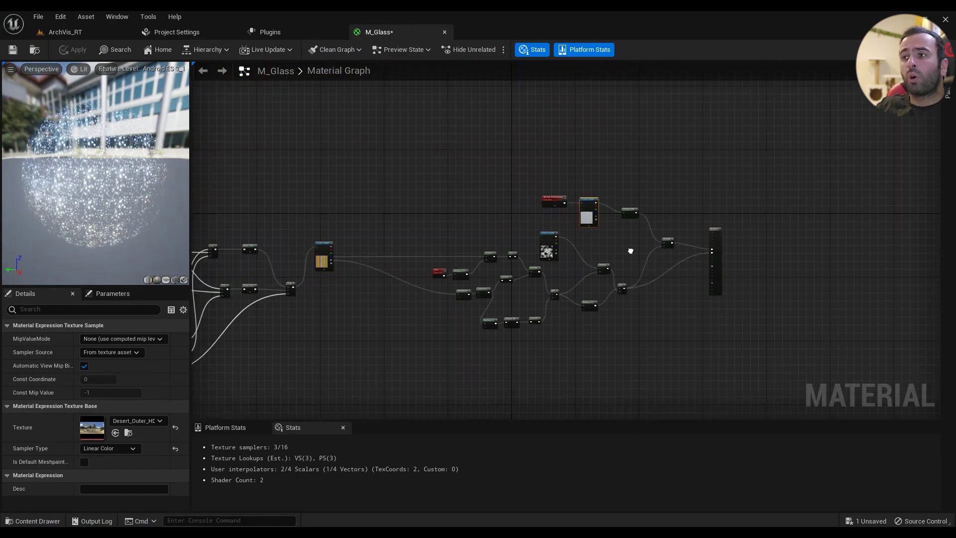
scroll(616, 241, up, 4)
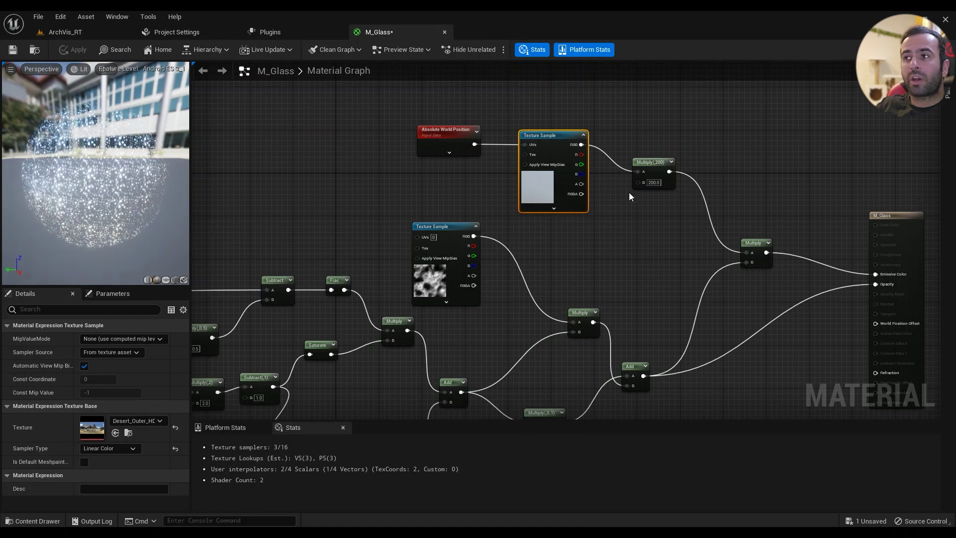
click(596, 231)
text(Emissive)
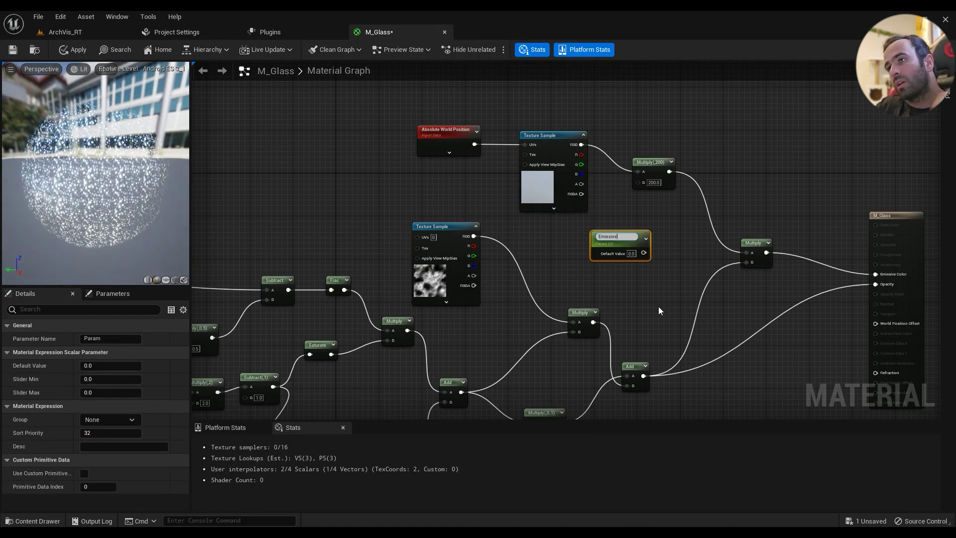
key(Return)
Step: Set the Emissive parameter's default value to 200, connect it to B of the Multiply after the environment Texture Sample, and apply the material
scroll(658, 306, up, 2)
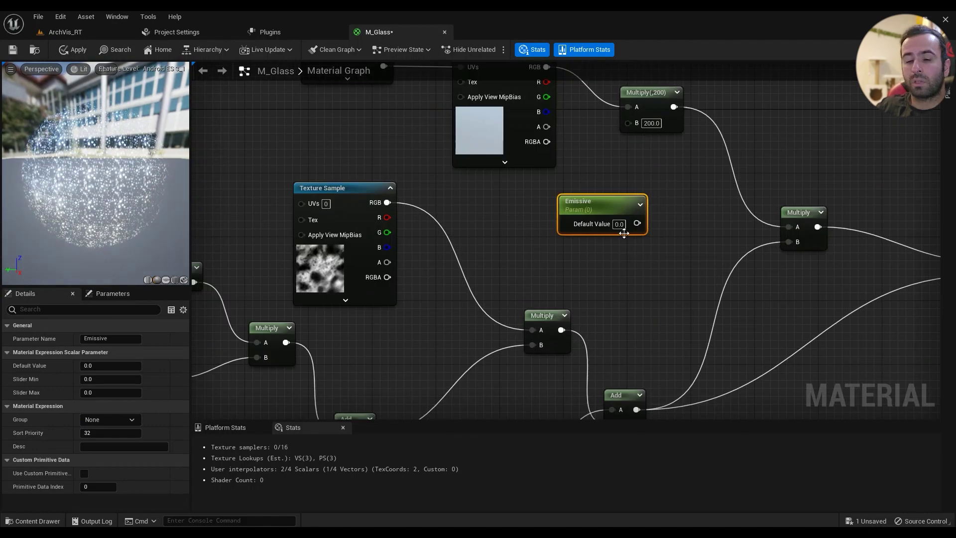
click(616, 224)
text(200)
key(Return)
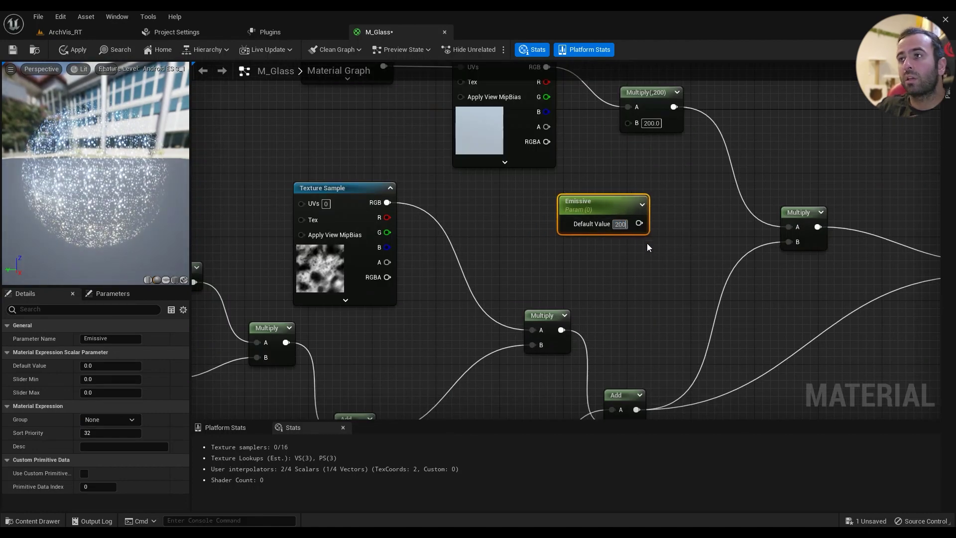
drag(643, 223, 628, 122)
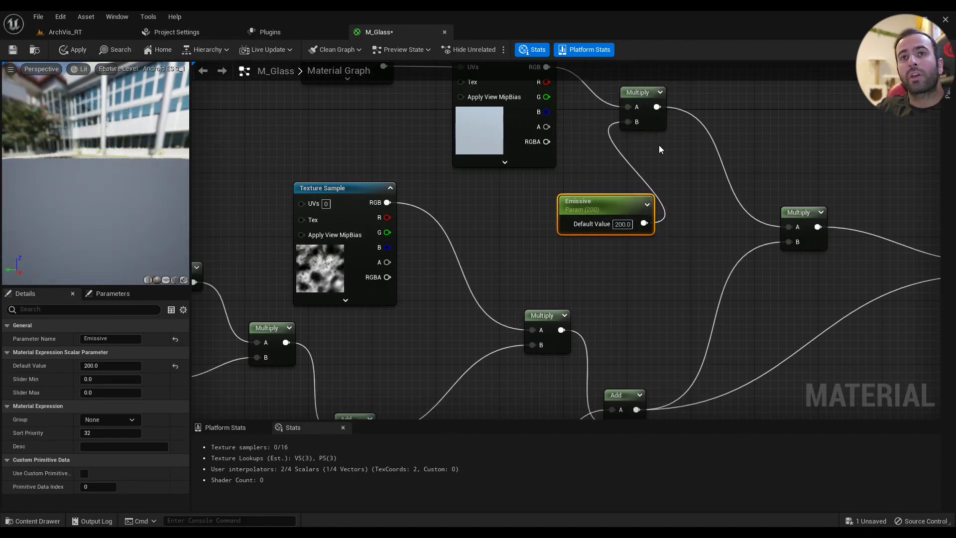
click(64, 50)
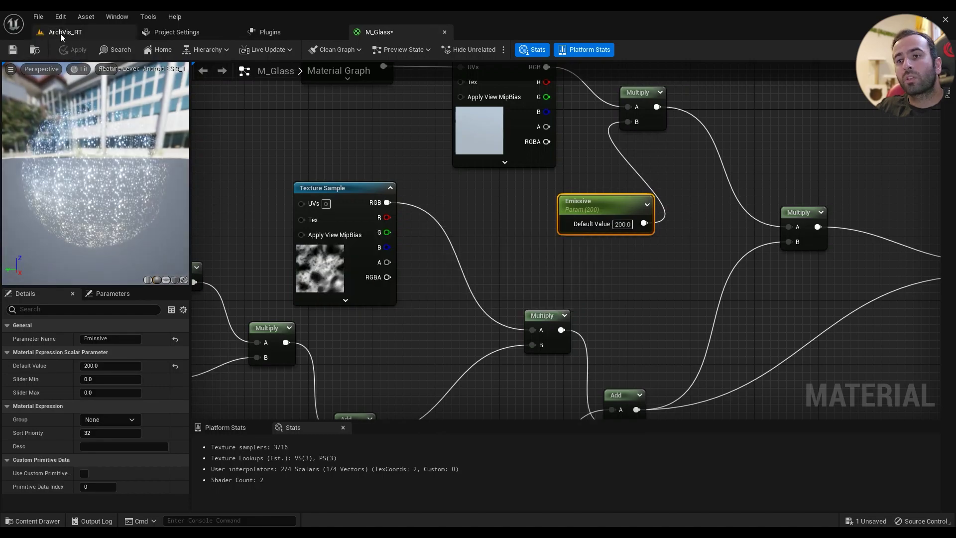
Step: Inspect the raindrops on the ArchVis_RT windows up close and return to the M_Glass graph
click(61, 33)
key(w)
right_drag(332, 286, 299, 279)
right_drag(388, 211, 389, 212)
key(s)
click(388, 212)
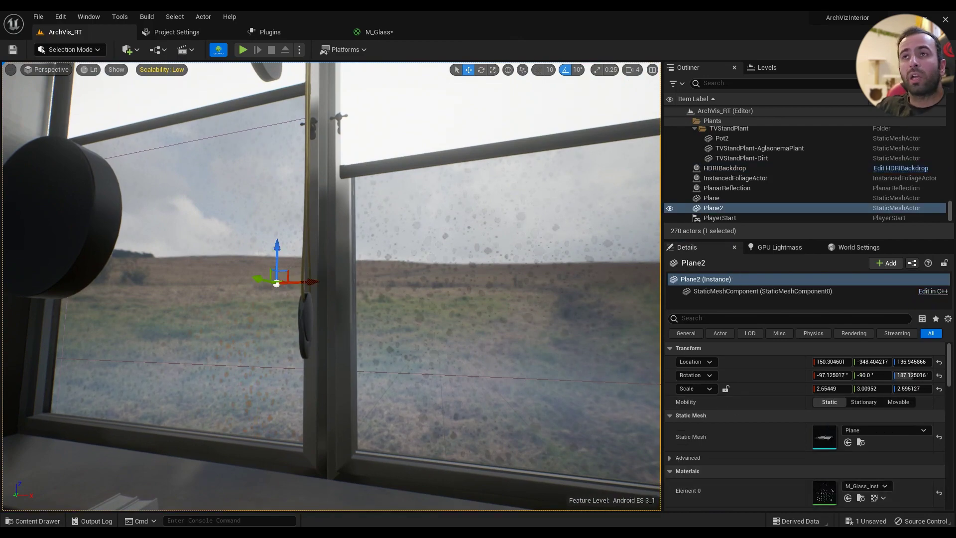
click(378, 32)
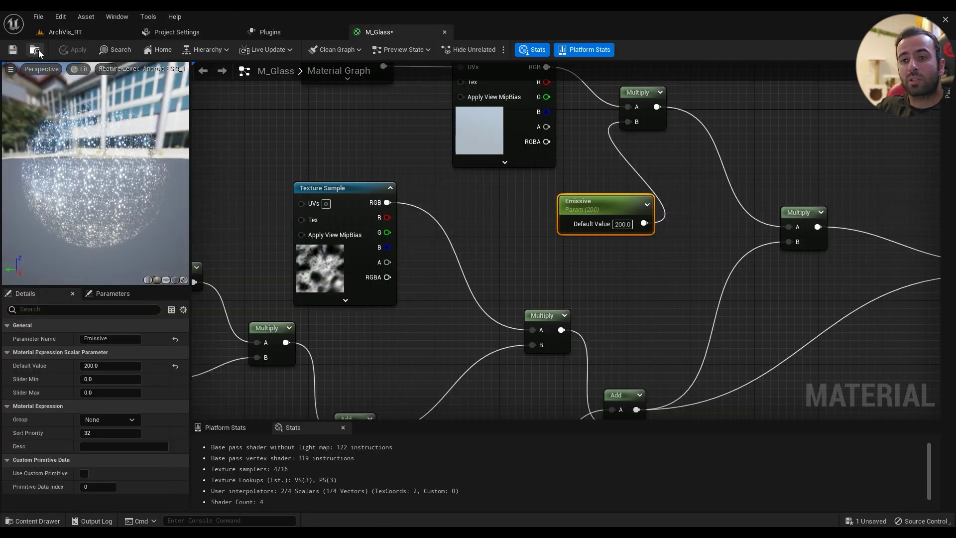
Step: Open the M_Glass_Inst material instance of M_Glass in its own window over the ArchVis_RT level
key(ctrl+space)
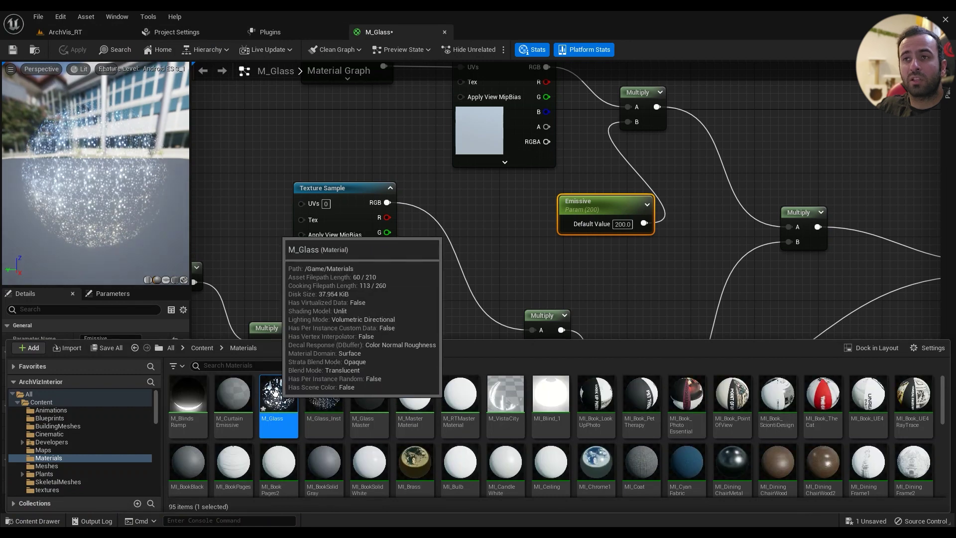
right_click(289, 398)
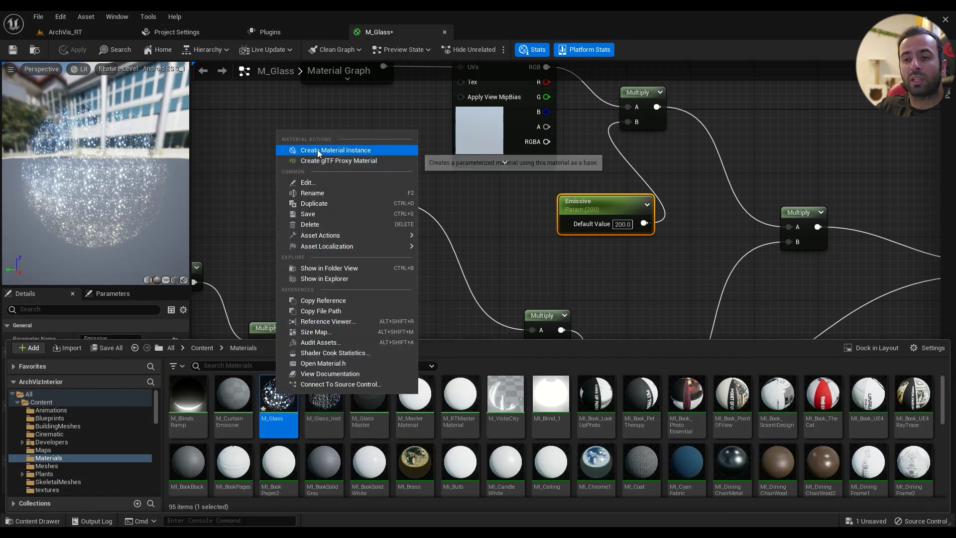
click(348, 150)
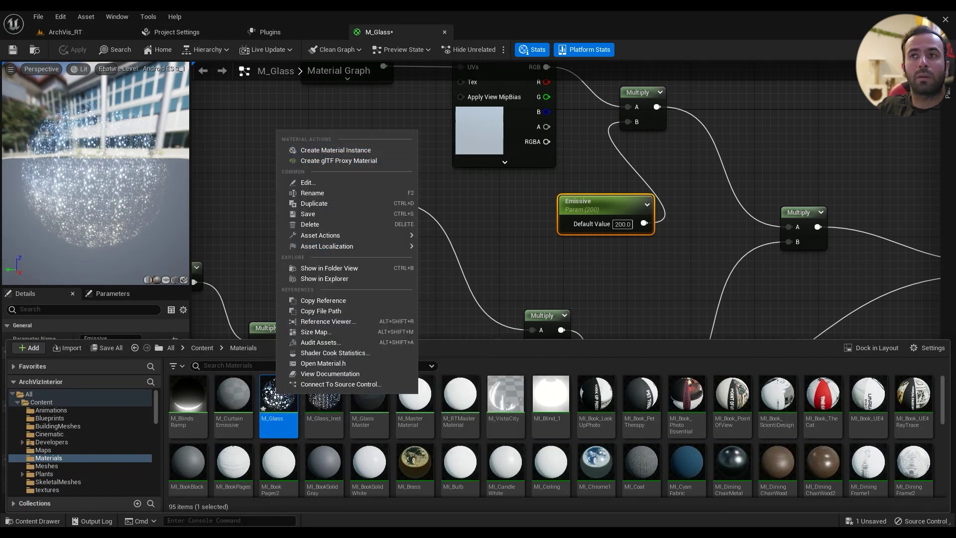
drag(0, 150, 431, 192)
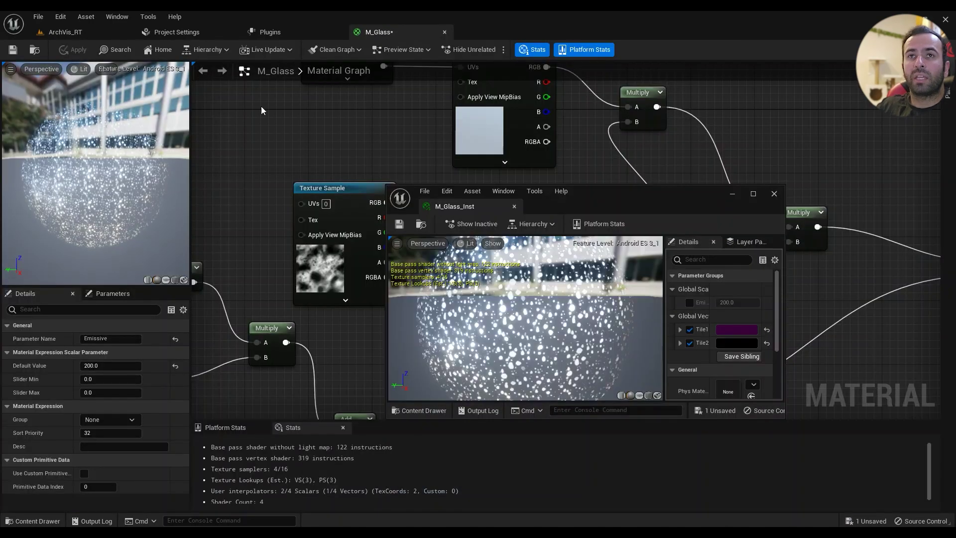
click(60, 31)
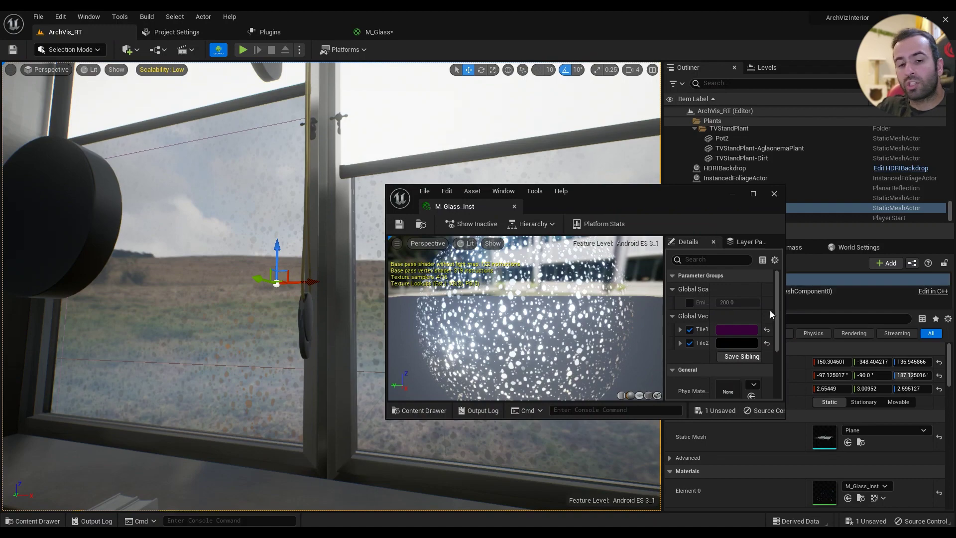
Step: Enable the Emissive override in M_Glass_Inst, set it to 500, and view the raindrops on the window
click(689, 302)
click(738, 301)
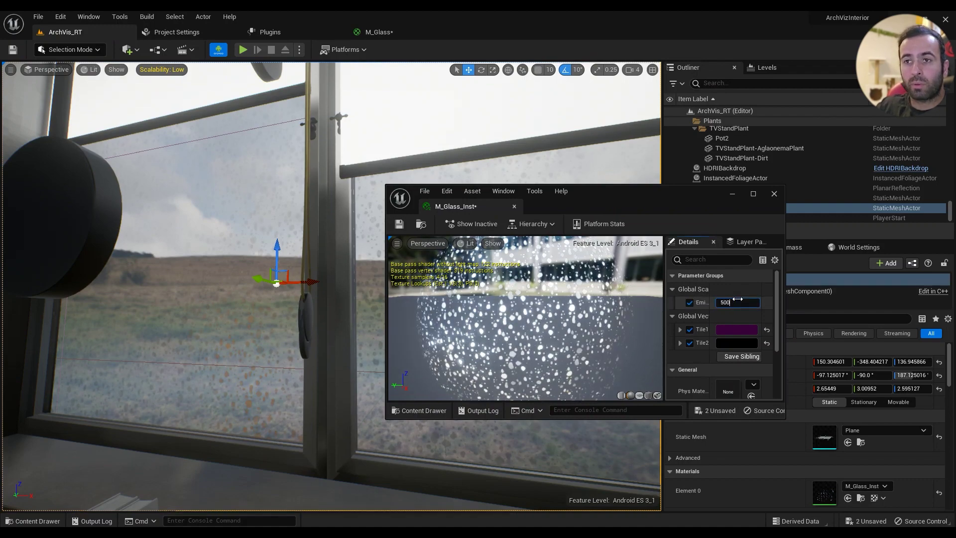
key(Return)
right_drag(299, 279, 299, 299)
Step: Set Emissive to 1000 in M_Glass_Inst and examine the raindrops from several angles around the window
click(752, 302)
text(100)
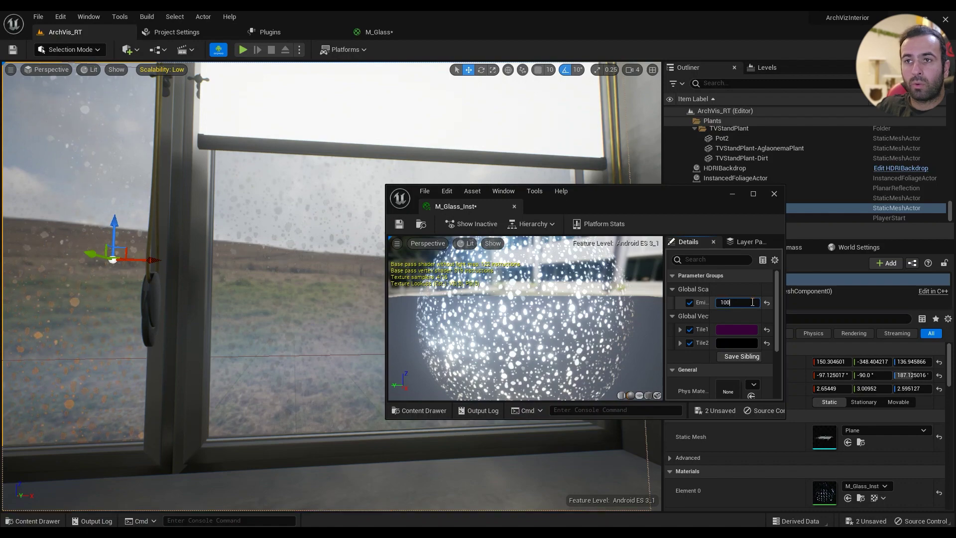
text(0)
key(Return)
right_drag(309, 294, 438, 279)
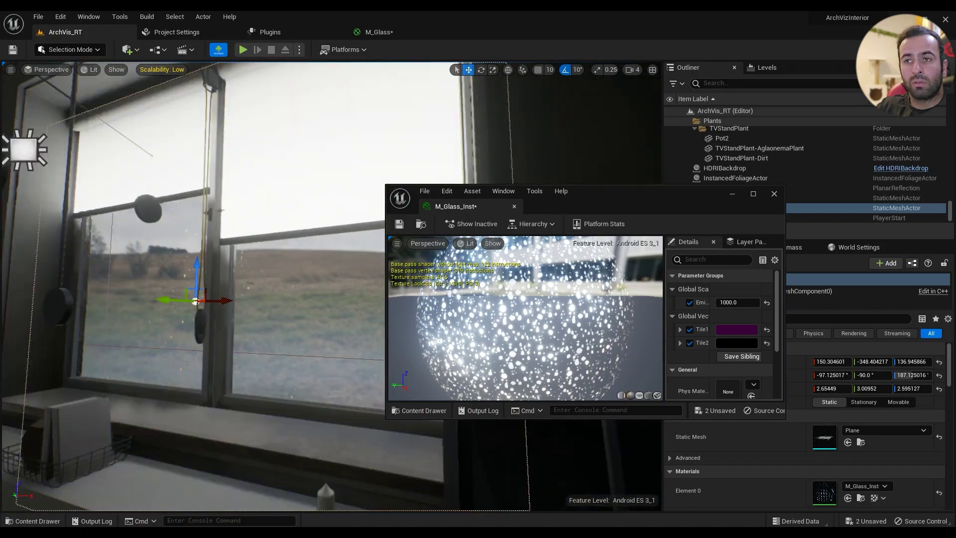
right_drag(268, 299, 329, 299)
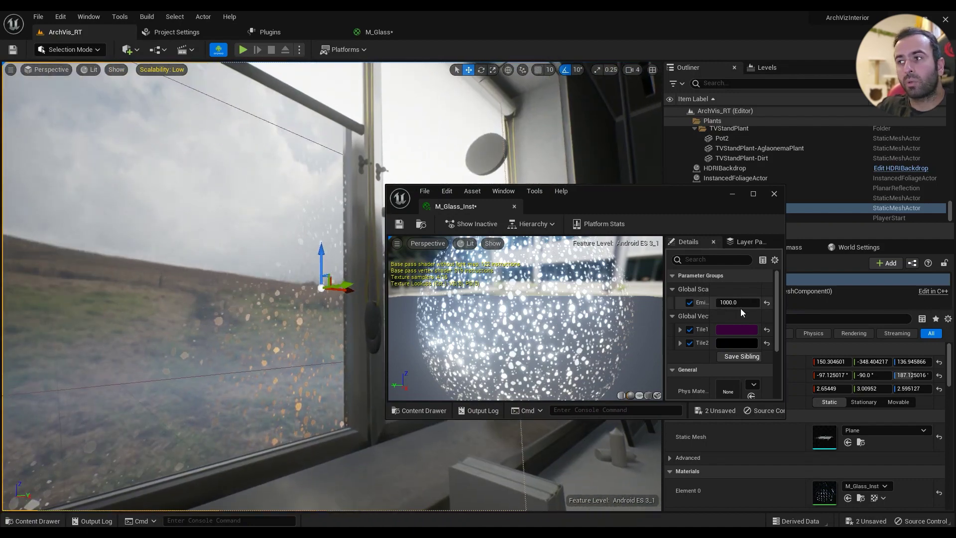
Step: Set Emissive to 700 in M_Glass_Inst, then save and close the material instance
click(738, 302)
text(700)
key(Return)
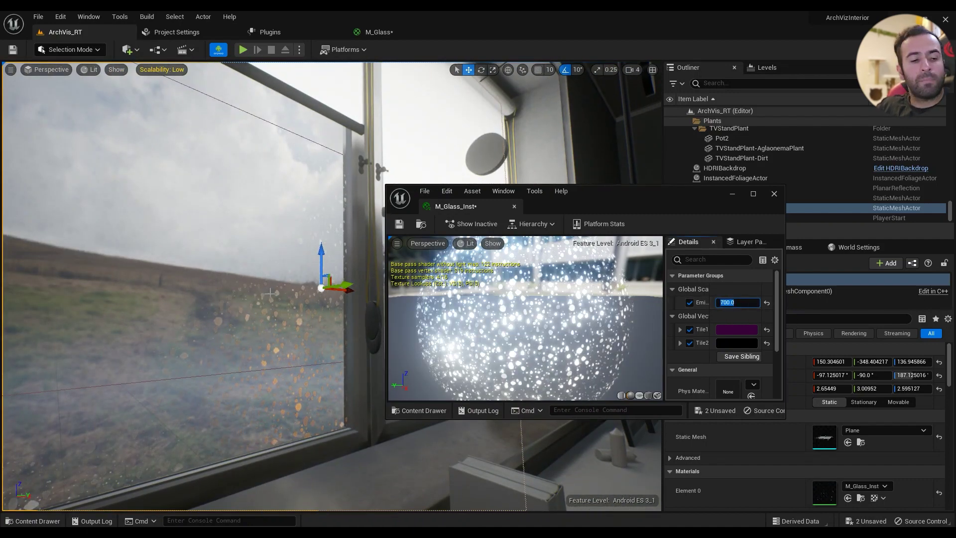
click(400, 224)
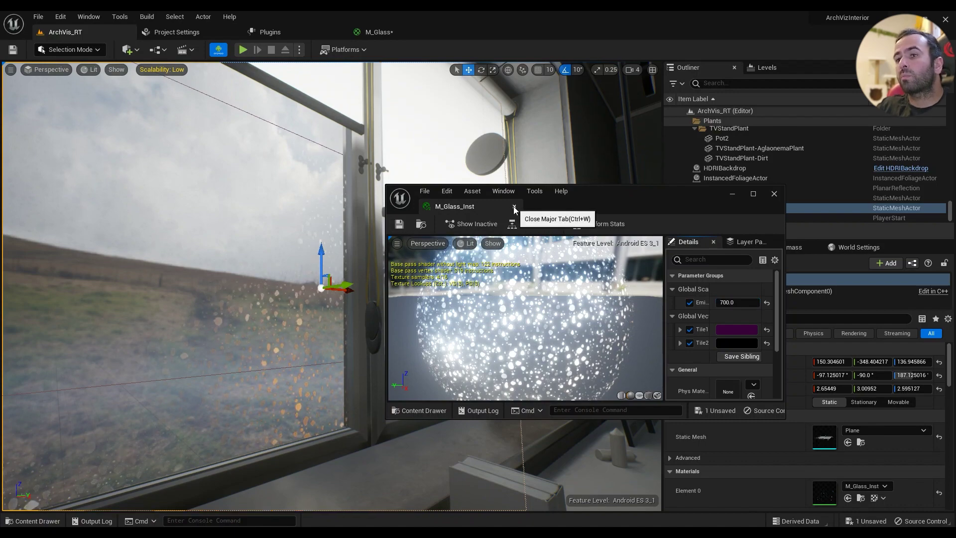
click(514, 206)
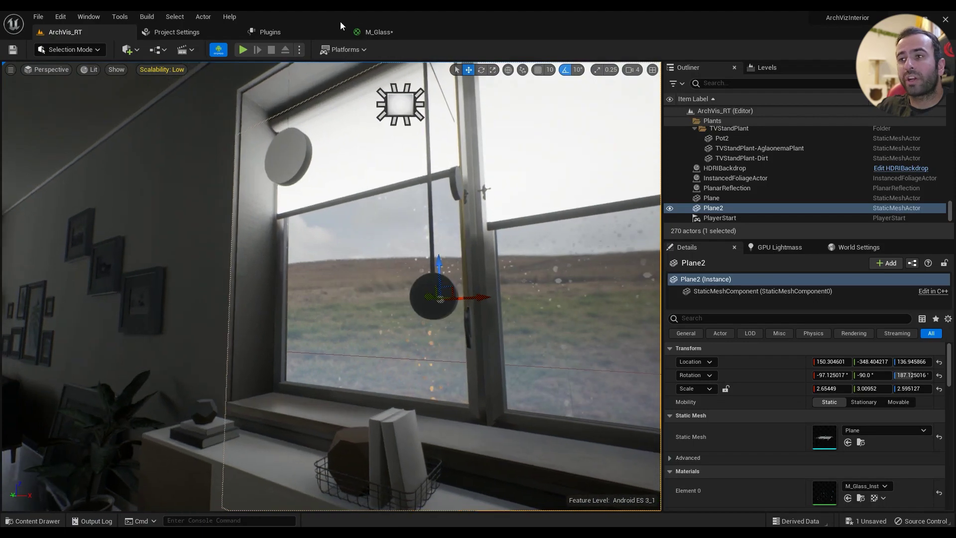
Step: Review the M_Glass graph from the tiling nodes to the output node, and the material's blend, shading and translucency lighting settings
click(378, 31)
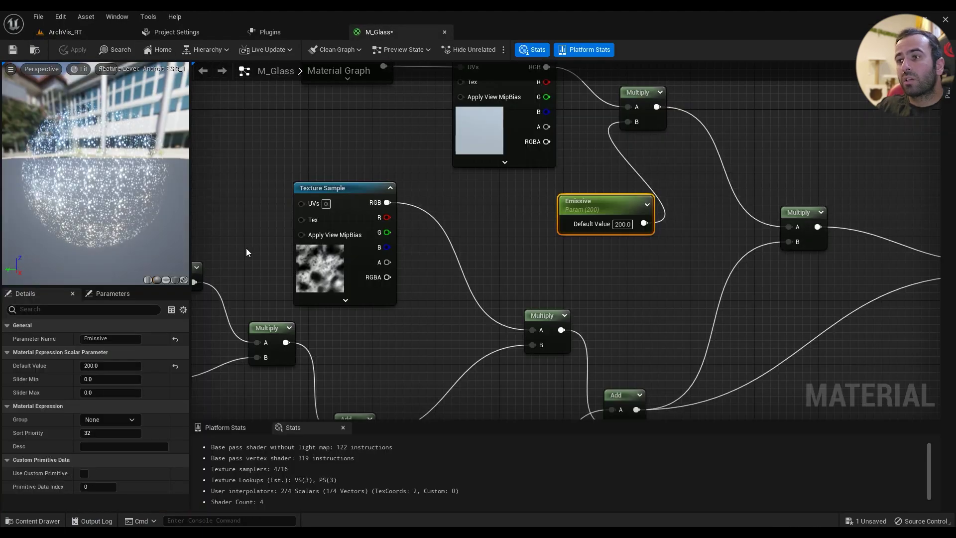
scroll(431, 297, down, 5)
right_drag(487, 287, 955, 206)
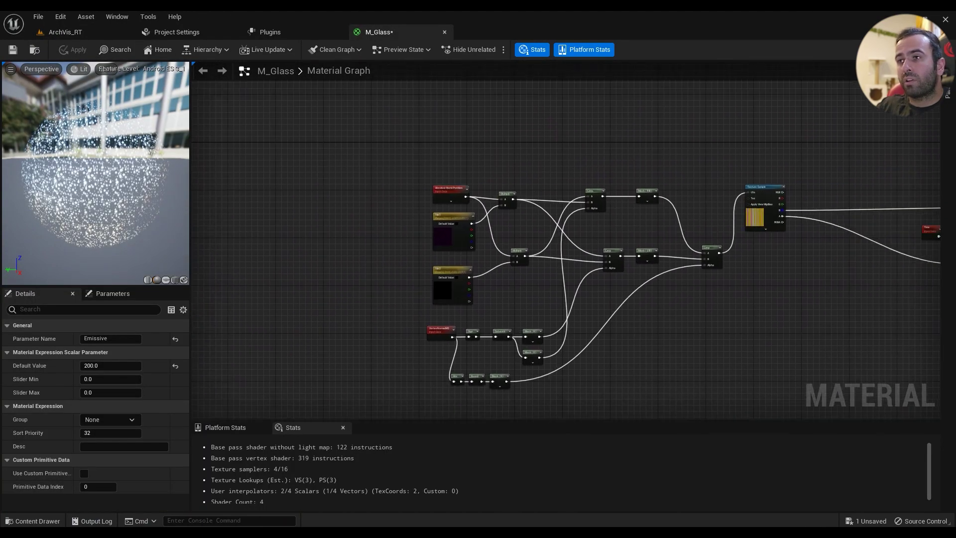
scroll(666, 263, up, 2)
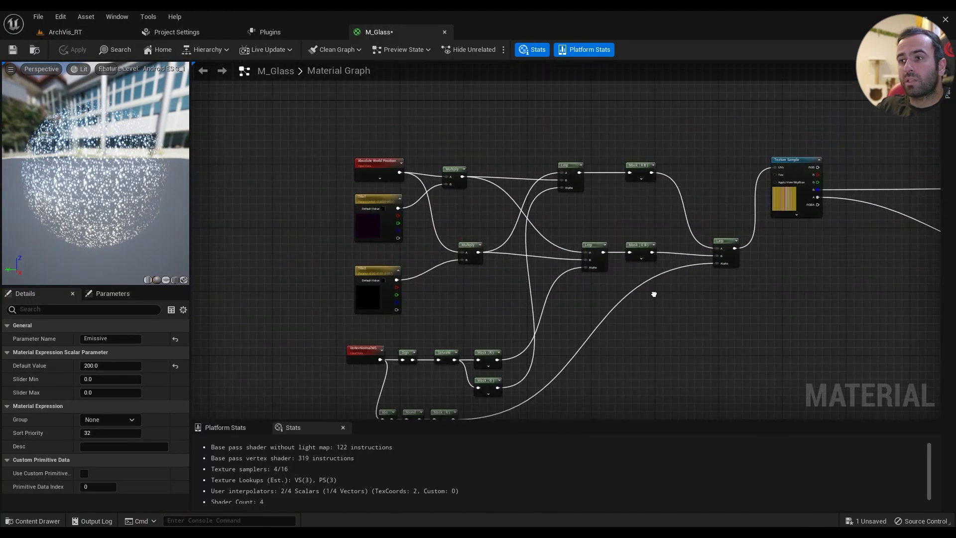
click(687, 298)
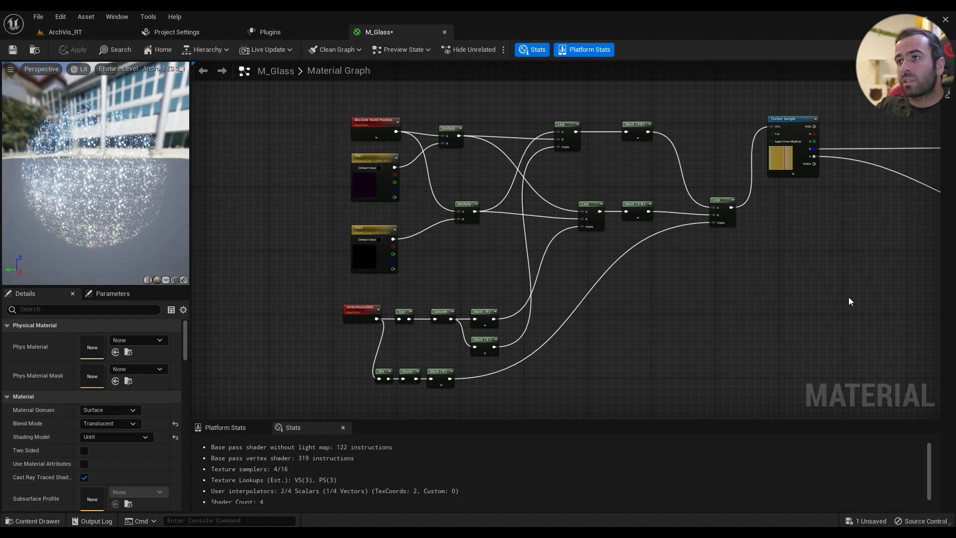
right_drag(849, 297, 192, 386)
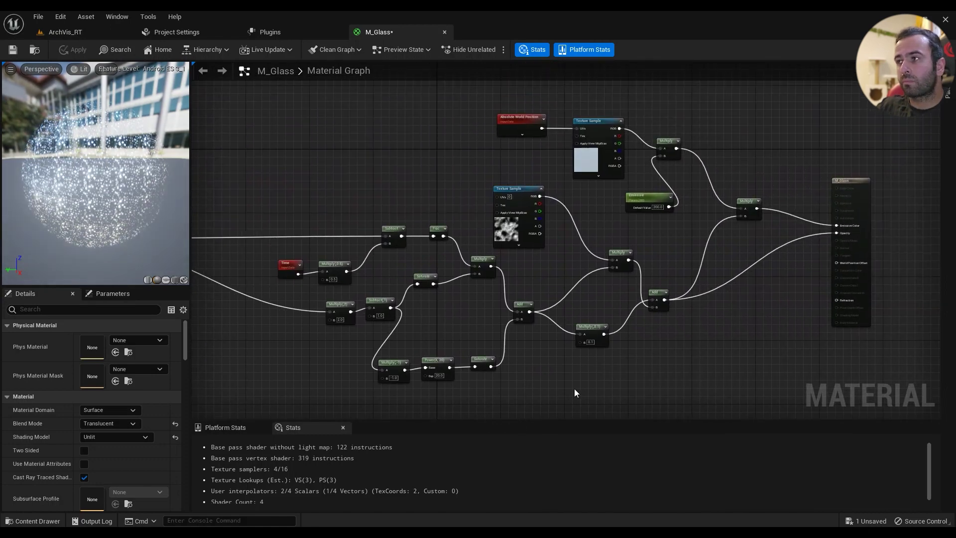
click(851, 228)
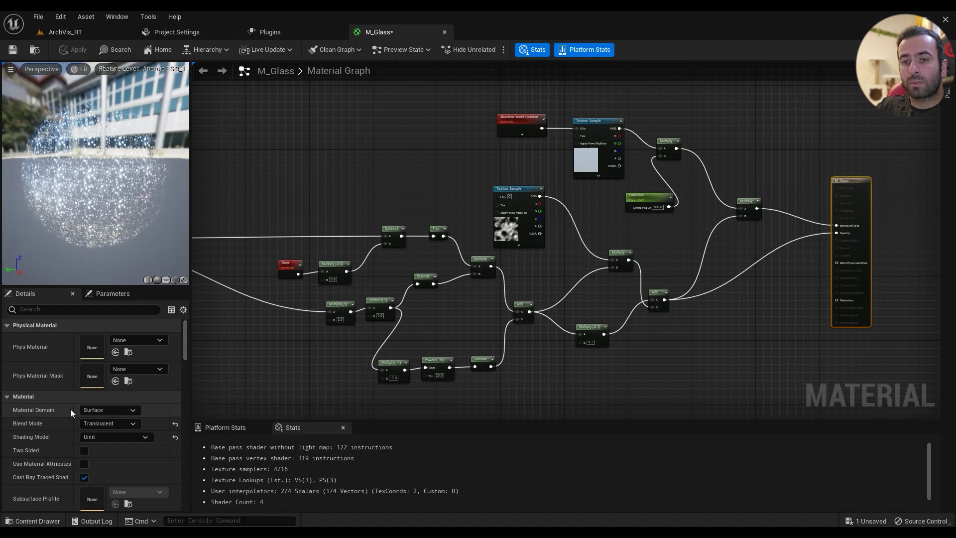
scroll(120, 404, down, 5)
scroll(119, 405, down, 5)
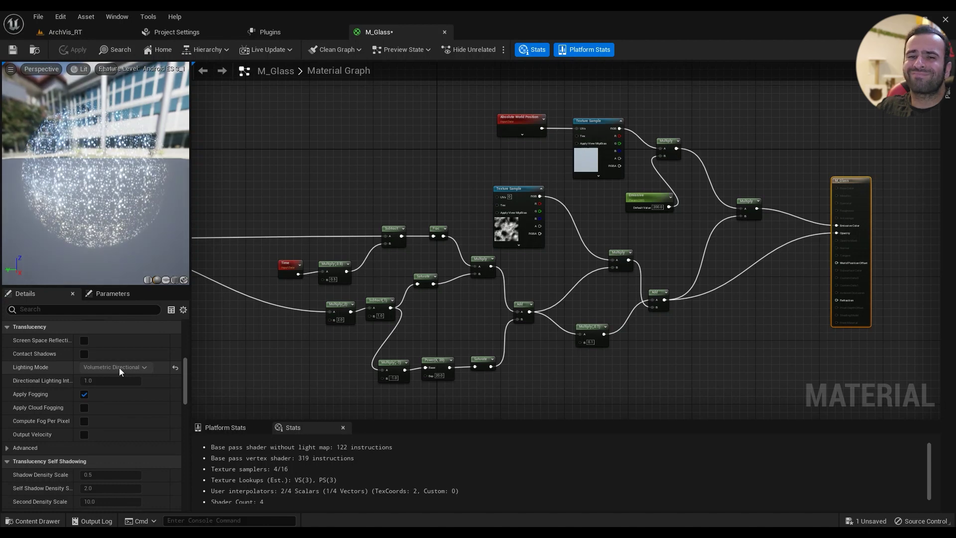
mouse_move(121, 371)
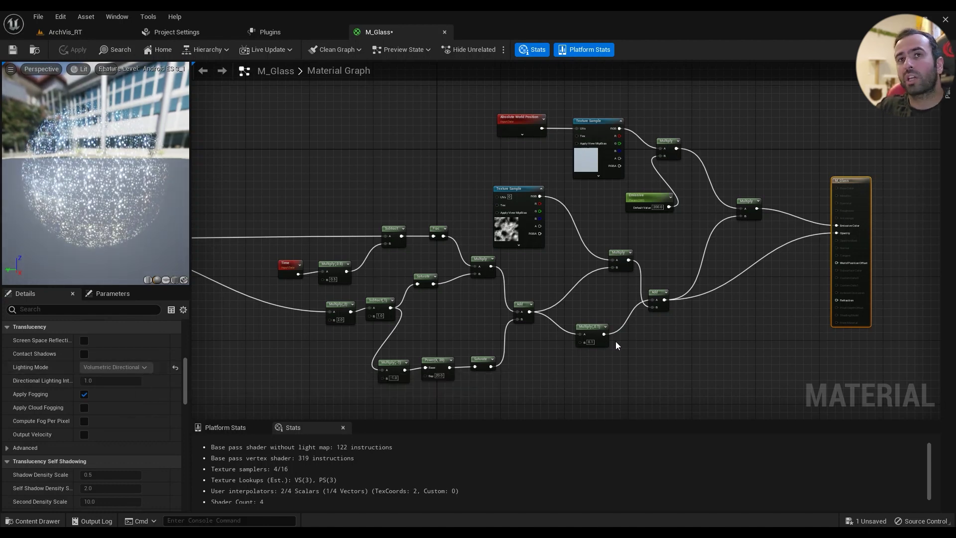
Step: Return to the ArchVis_RT level and look over the raindrops across the room's windows
click(75, 33)
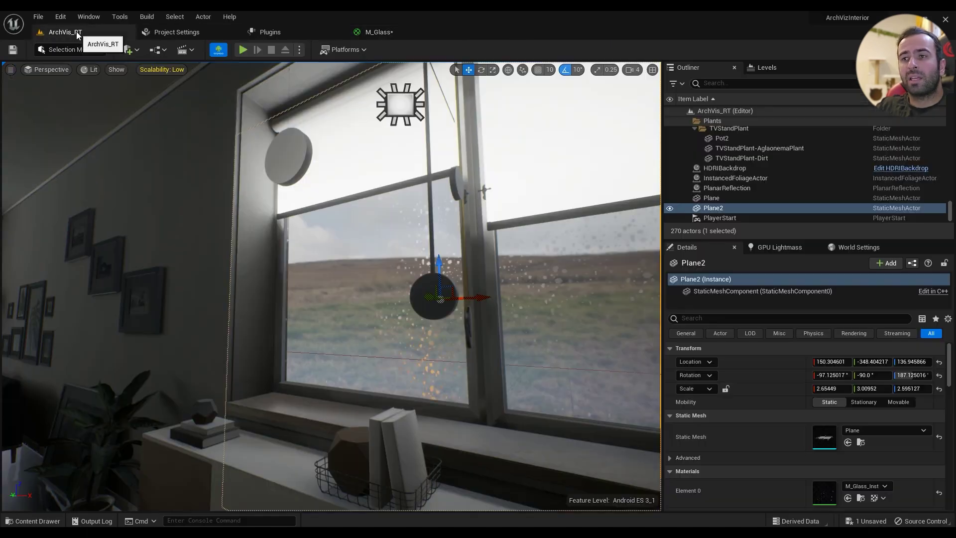
right_drag(348, 239, 164, 226)
key(w)
right_drag(465, 263, 514, 265)
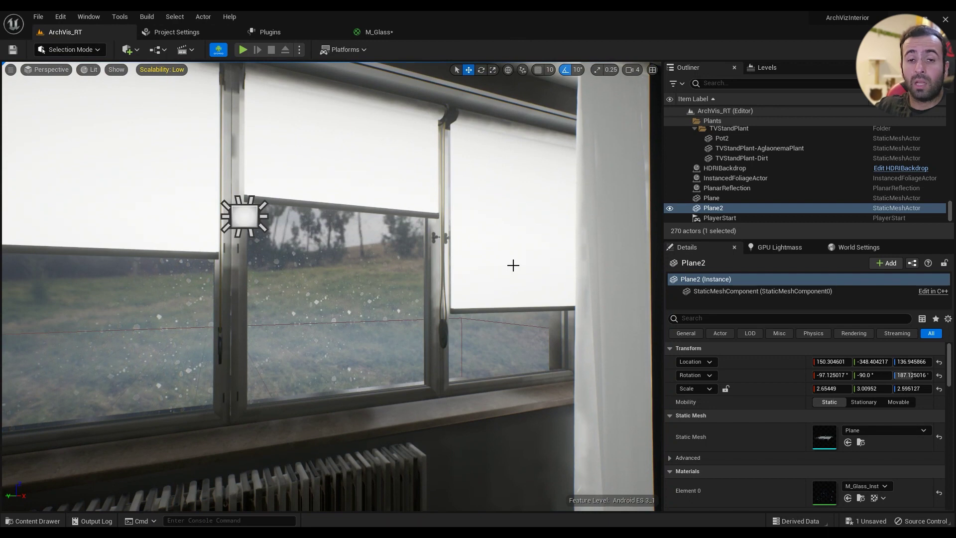